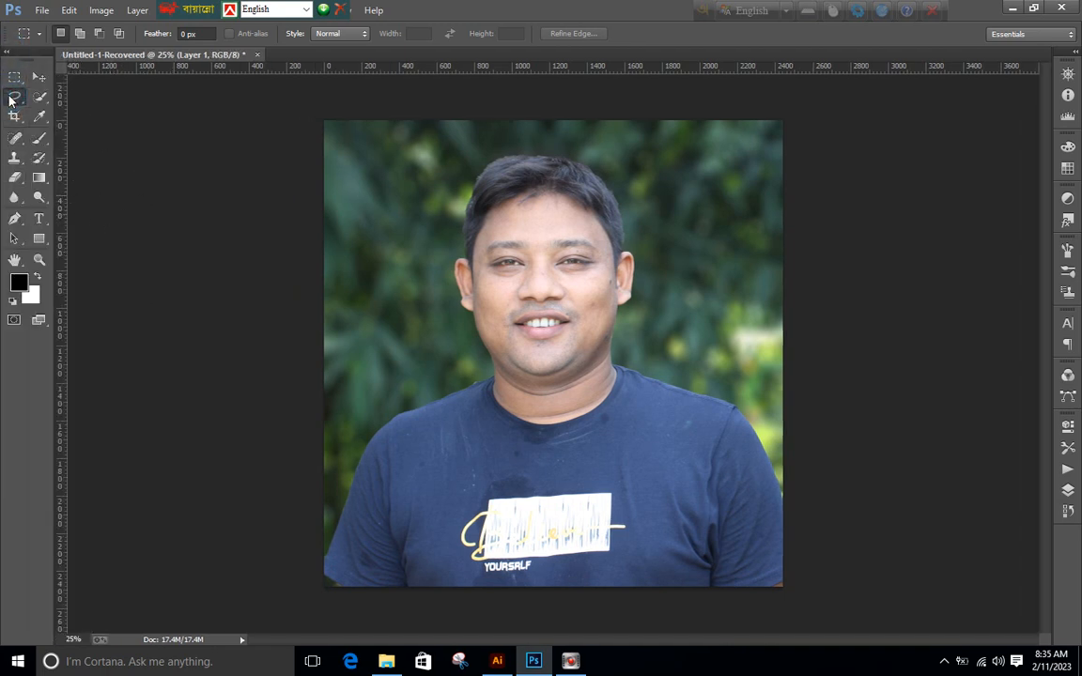
Activate the Polygonal Lasso tool and open IMG_6120 from the 4 Camera Photos 2022 folder as a tabbed document
left_click_drag(14, 96, 33, 102)
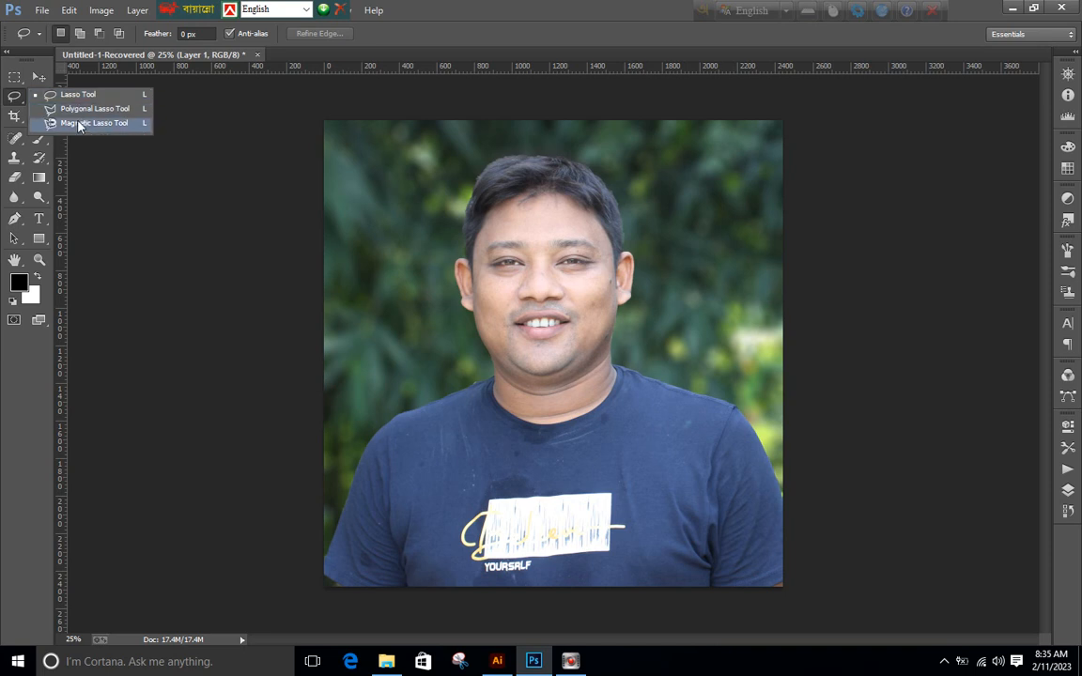
left_click(129, 114)
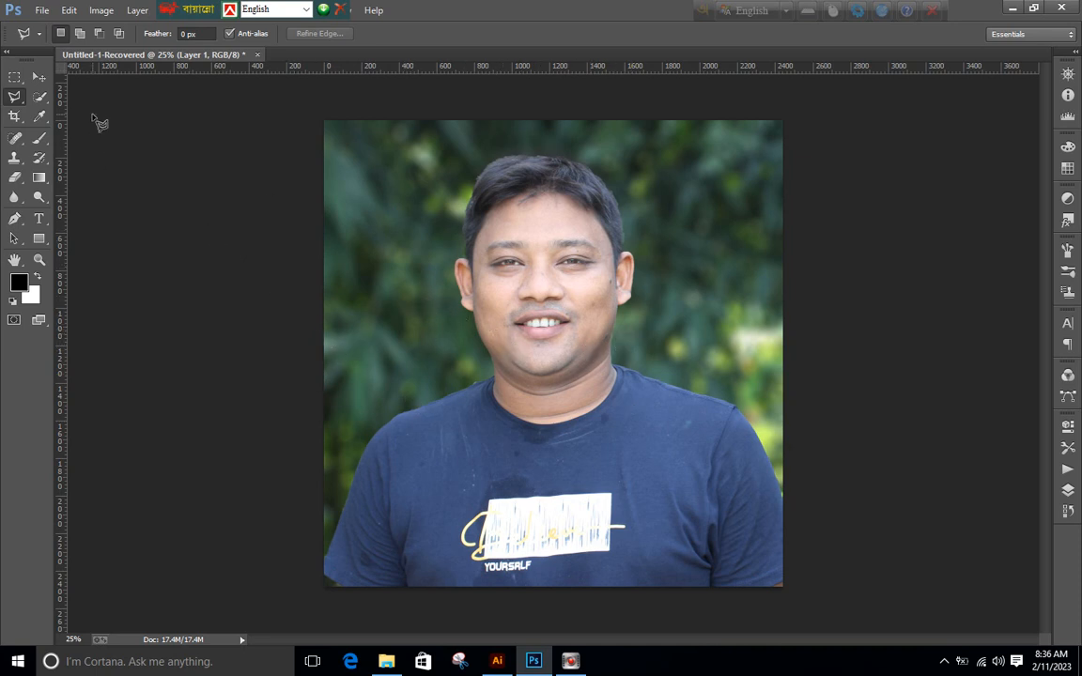
left_click(42, 11)
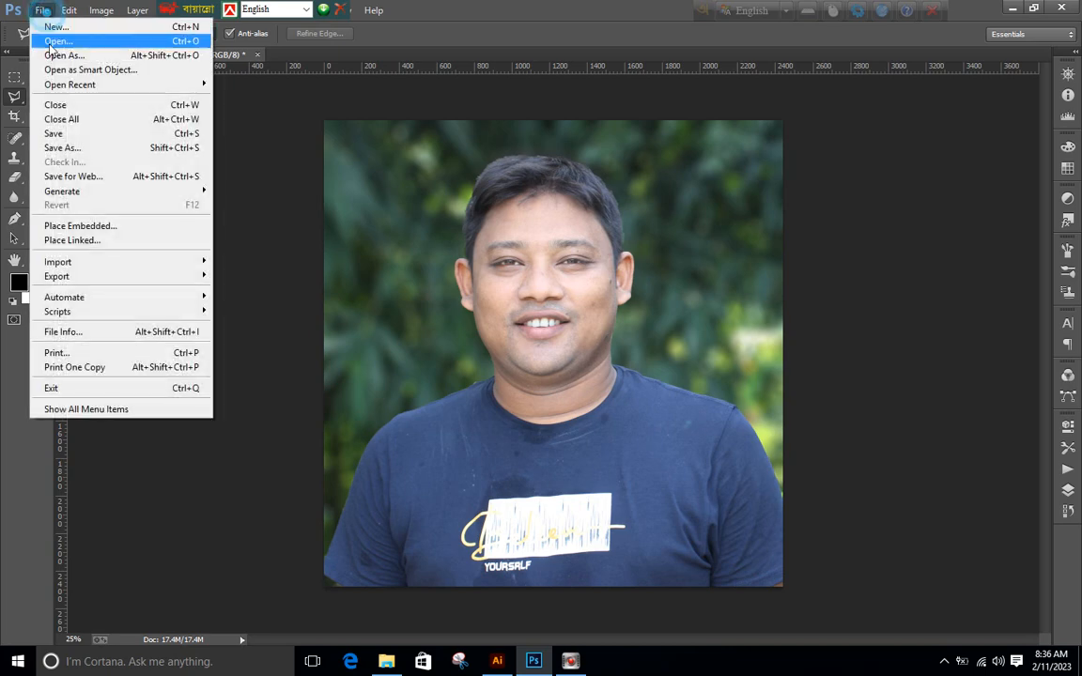
left_click(56, 43)
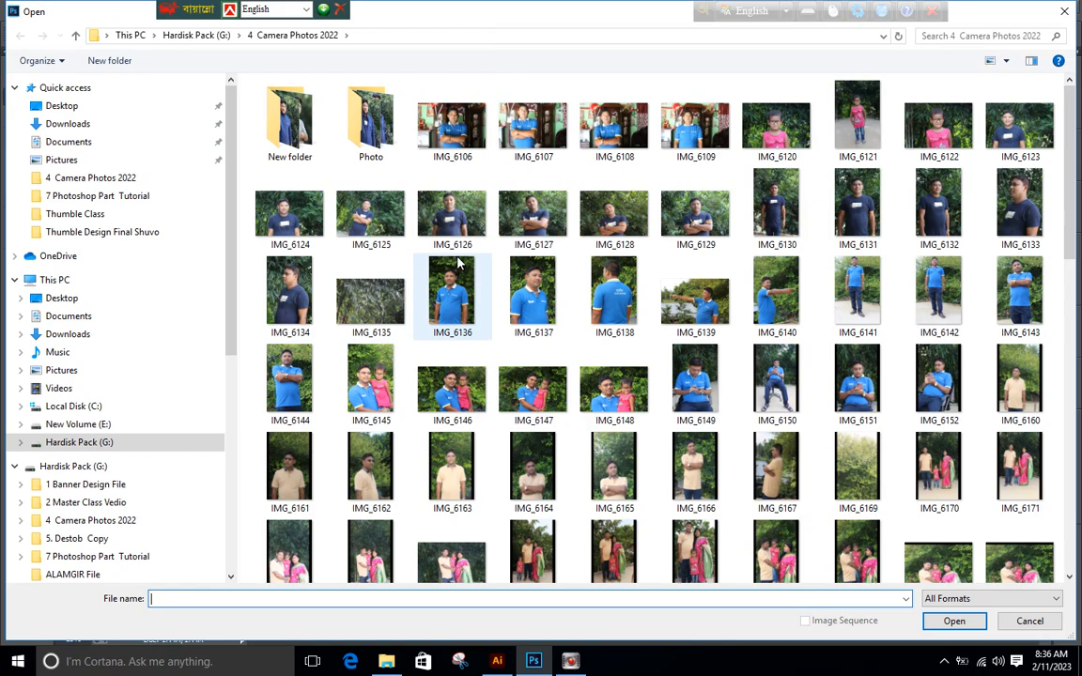
double_click(780, 127)
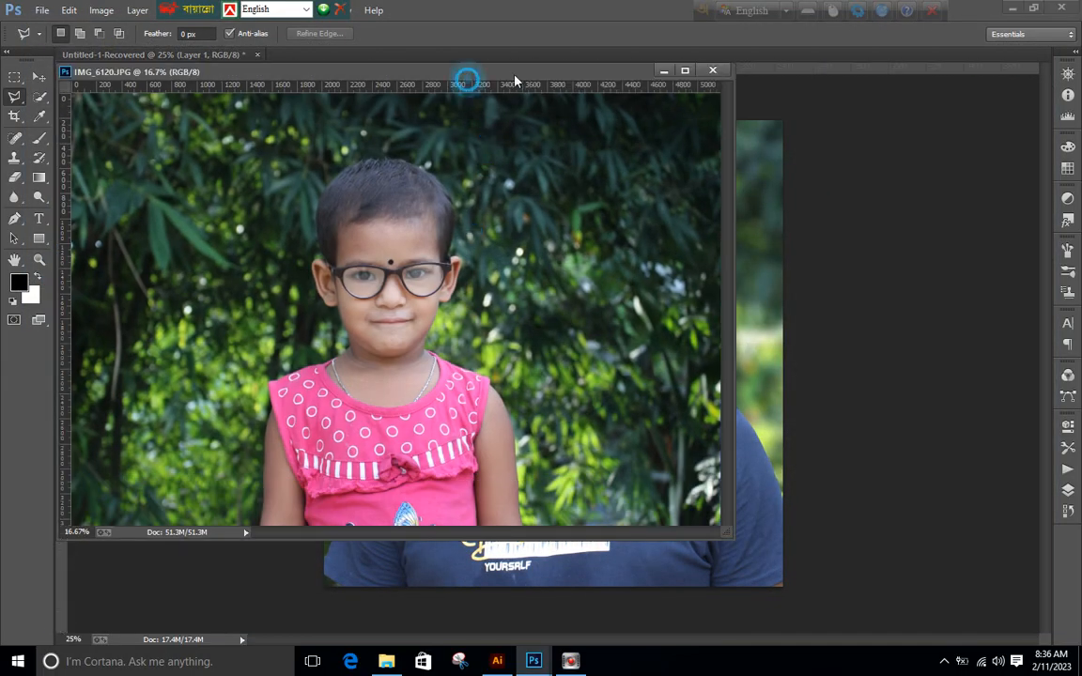
left_click_drag(467, 76, 684, 54)
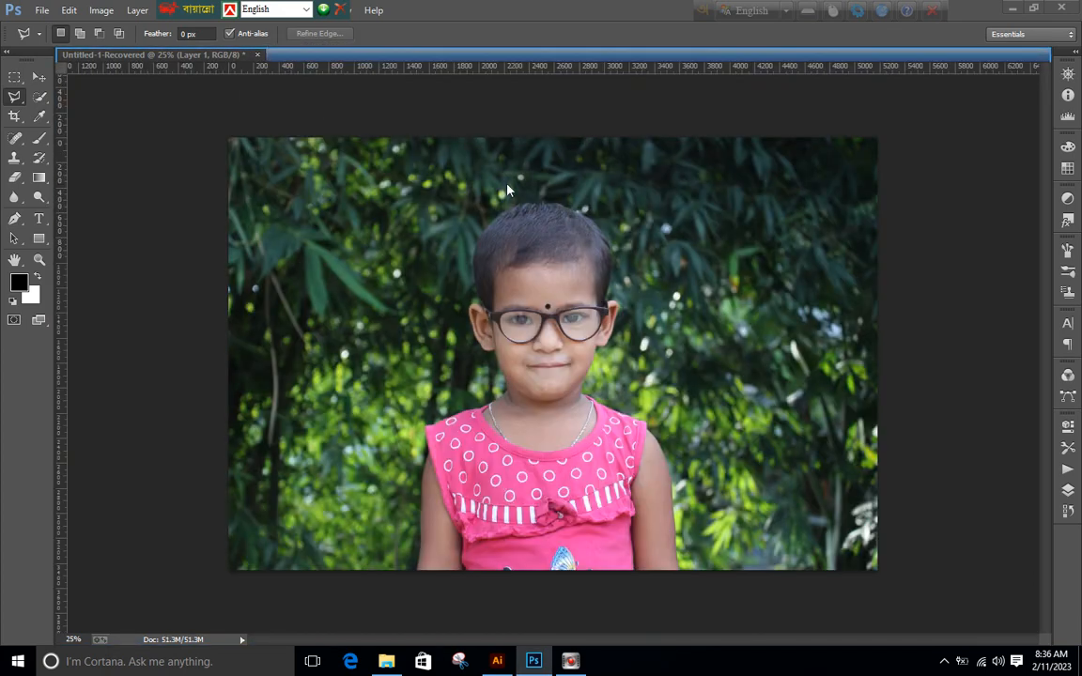
left_click(164, 54)
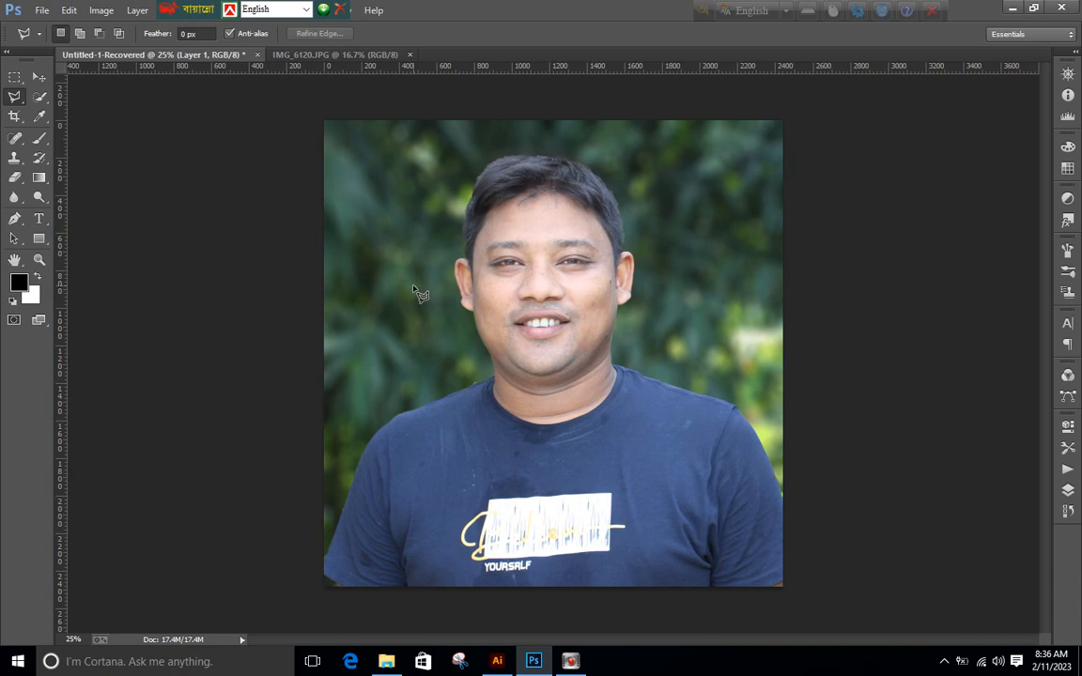
left_click(357, 54)
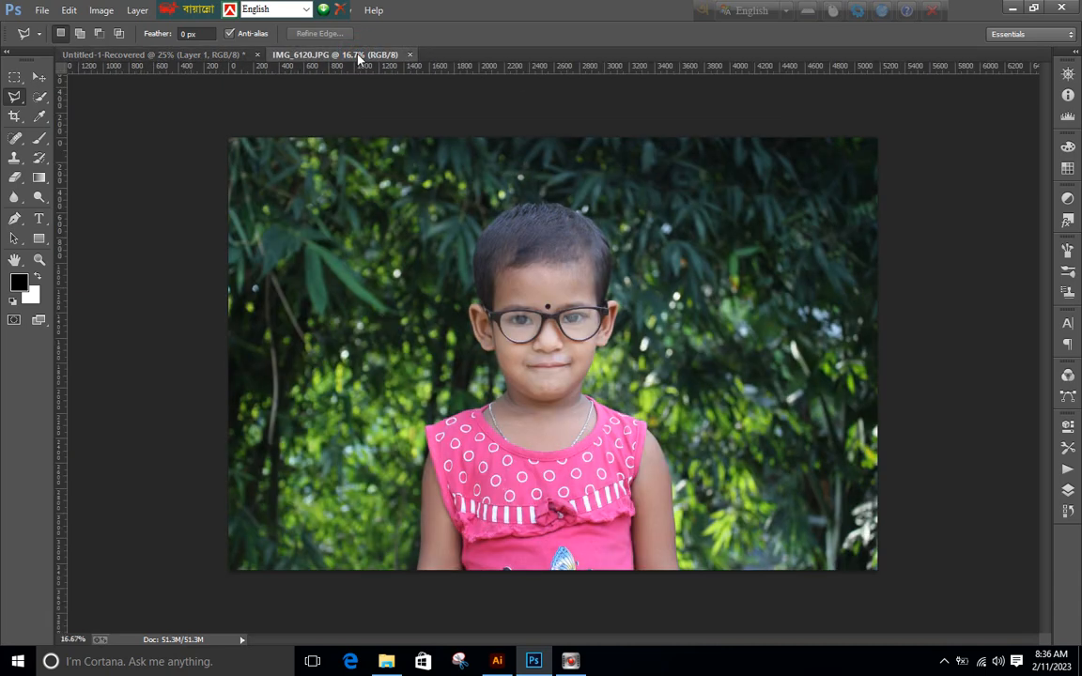
key("ctrl+plus")
key("ctrl+plus")
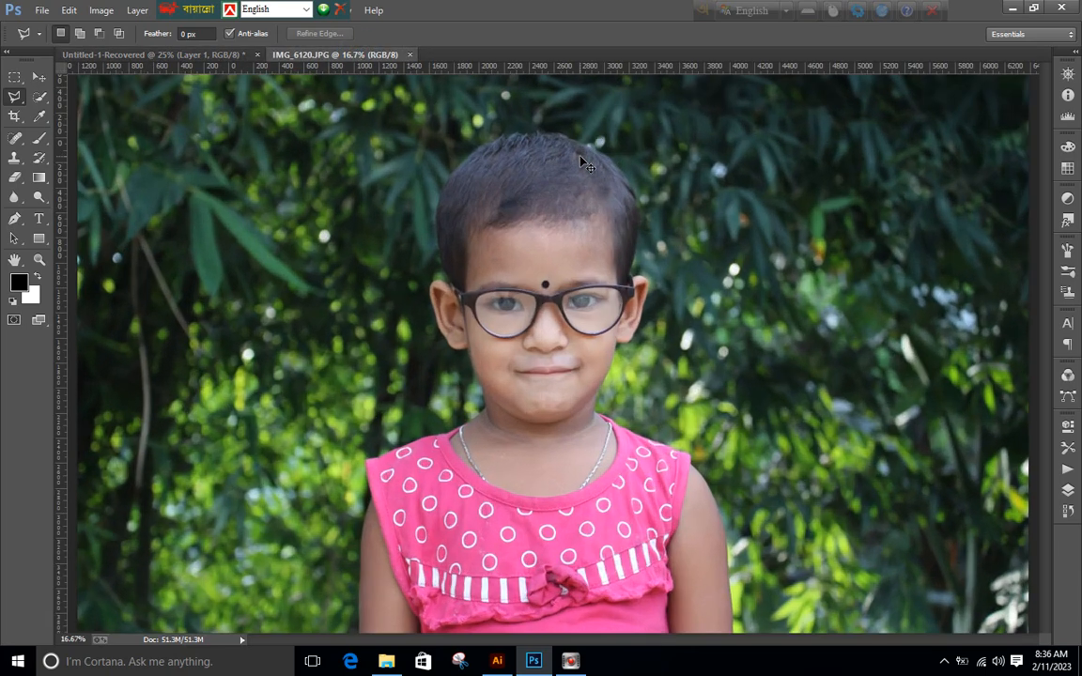
mouse_move(592, 423)
left_mouse_down()
mouse_move(550, 280)
mouse_move(544, 326)
mouse_move(567, 196)
mouse_move(568, 357)
left_mouse_up()
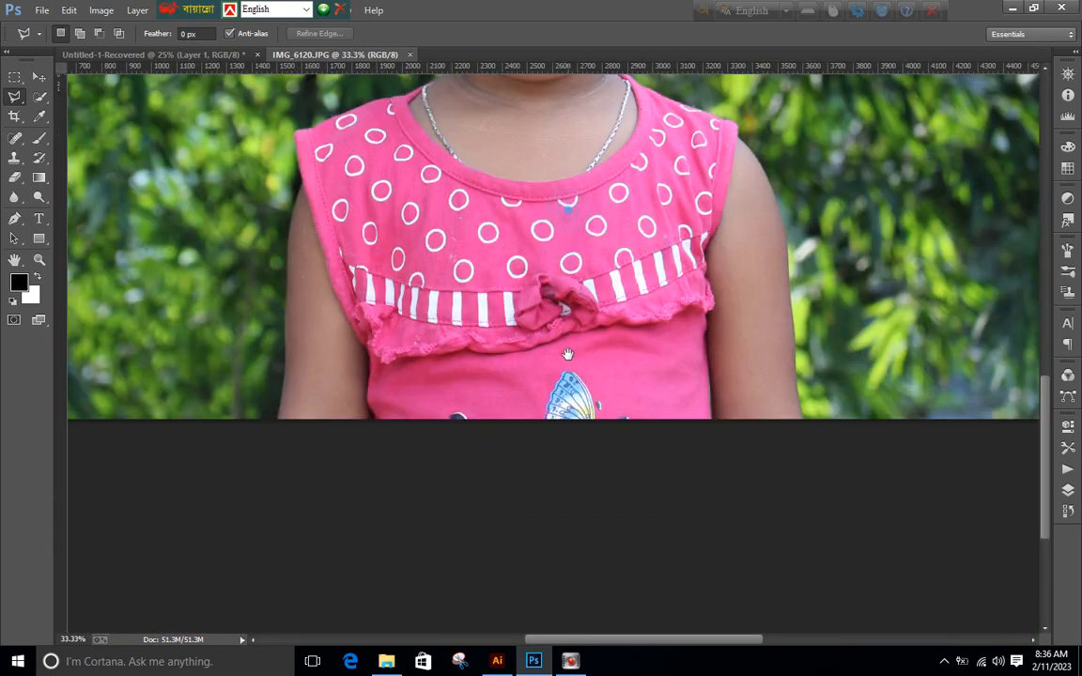
left_click_drag(569, 168, 572, 275)
left_click(576, 362)
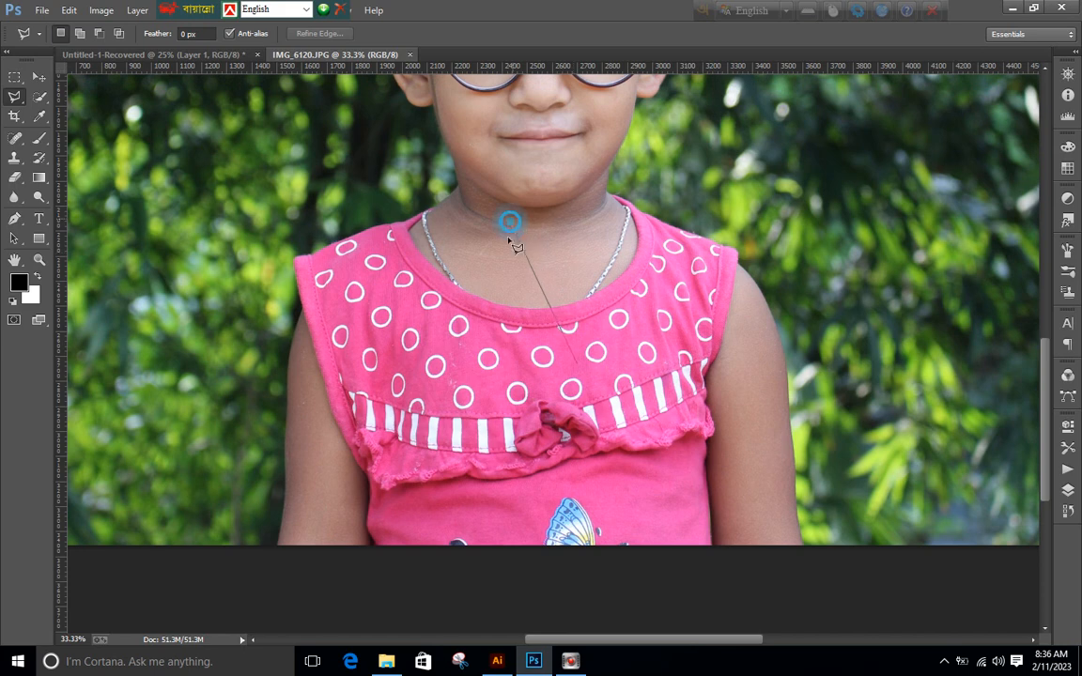
left_click(540, 260)
key("Escape")
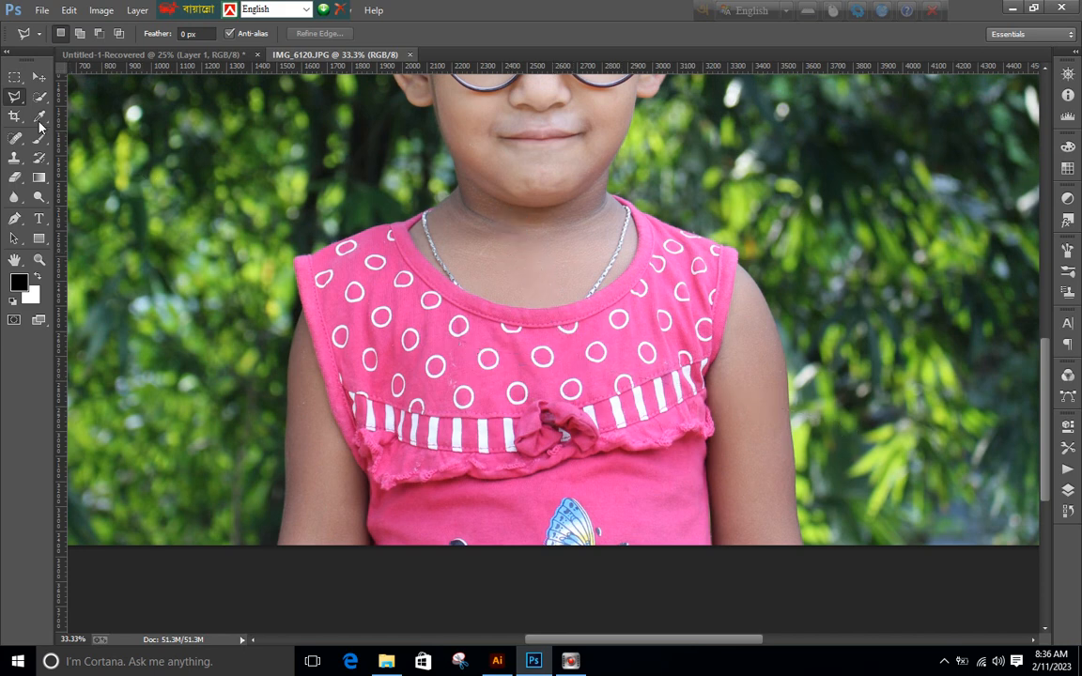
right_click(14, 96)
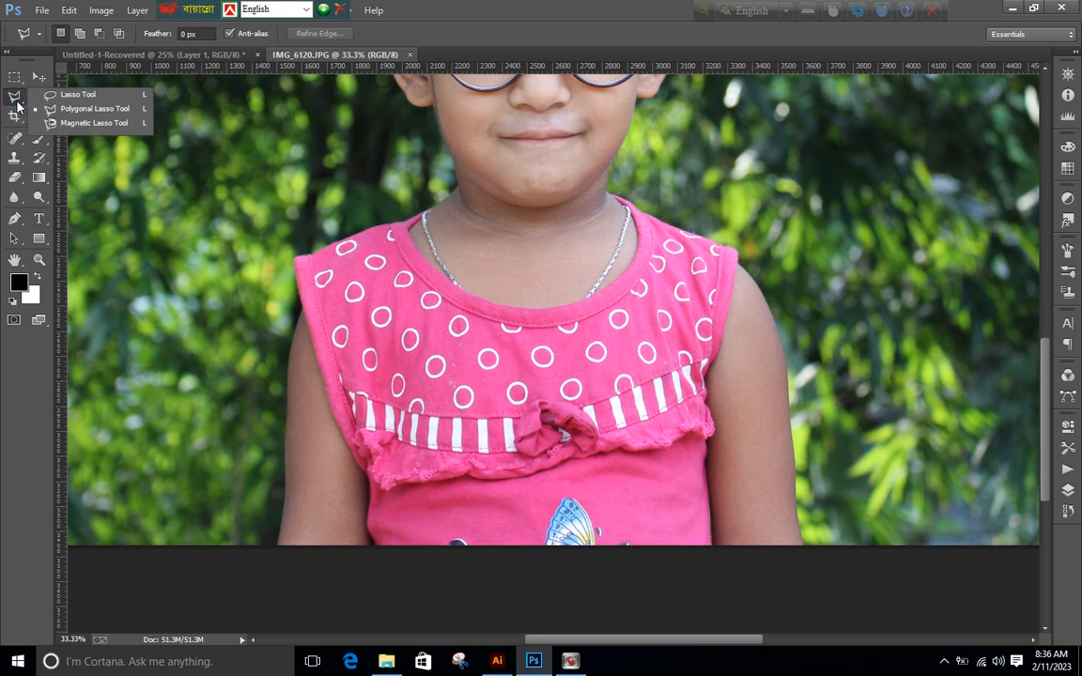
left_click(96, 114)
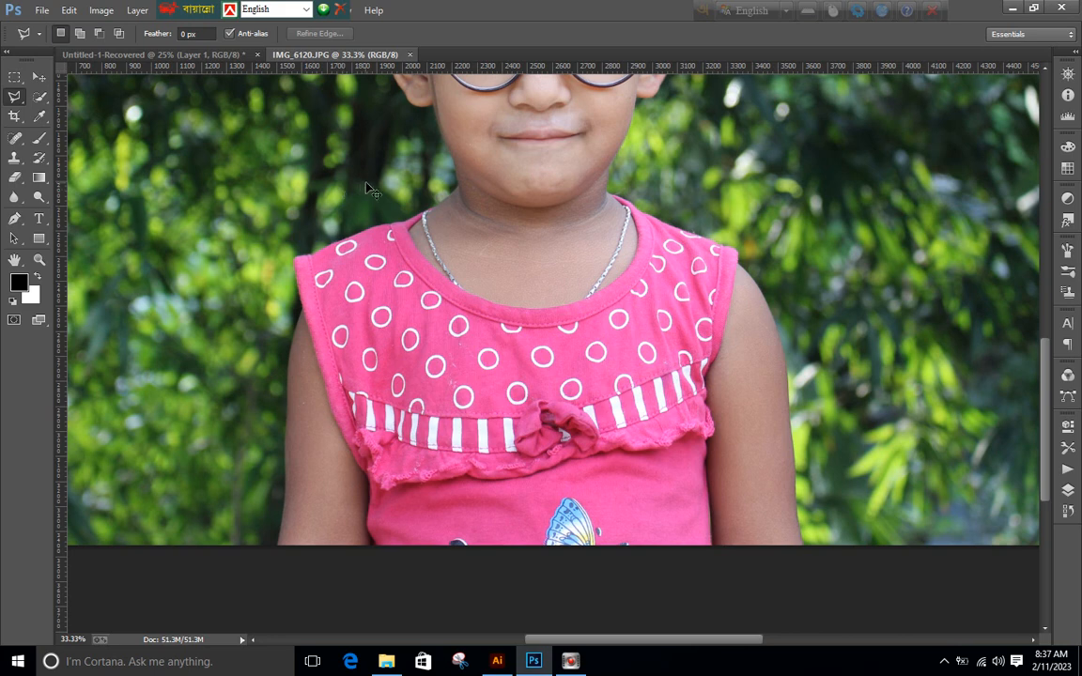
Examine the child's photo at several magnifications, from the whole picture to a close view of the face
key("ctrl+minus")
key("ctrl+minus")
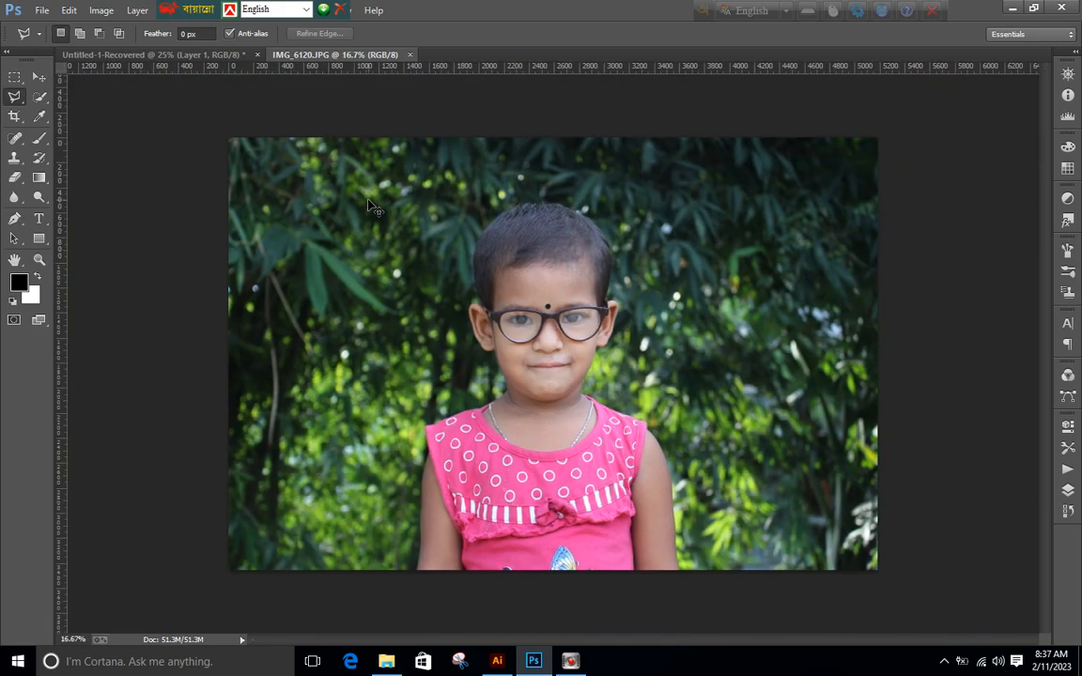
key("ctrl+minus")
key("ctrl+plus")
key("ctrl+plus")
key("ctrl+plus")
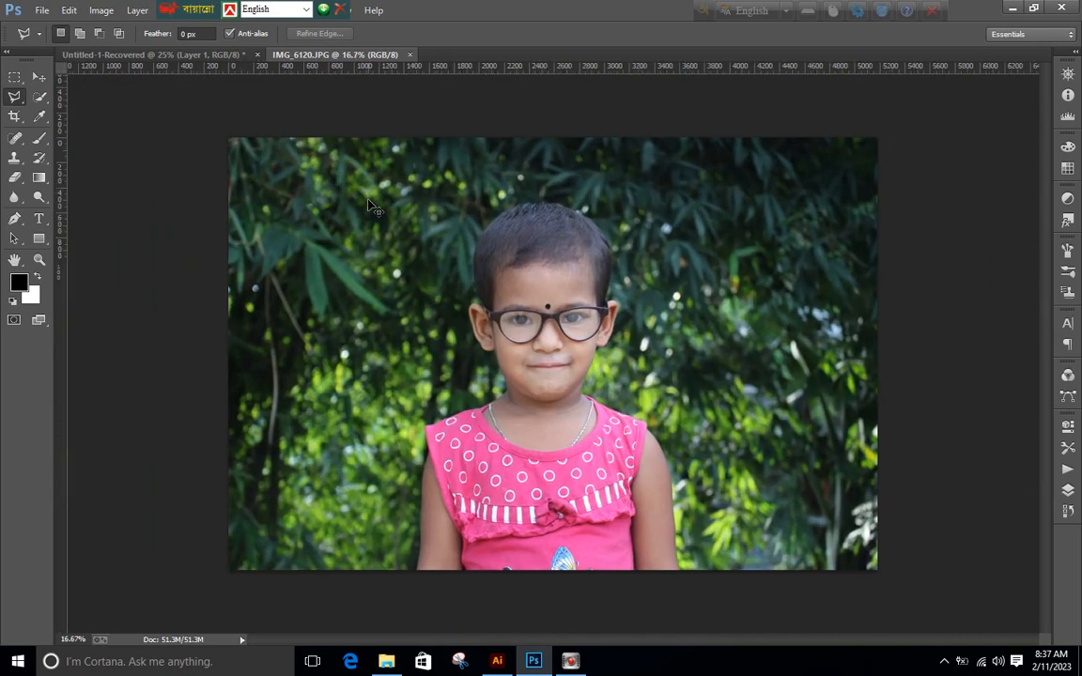
key("ctrl+plus")
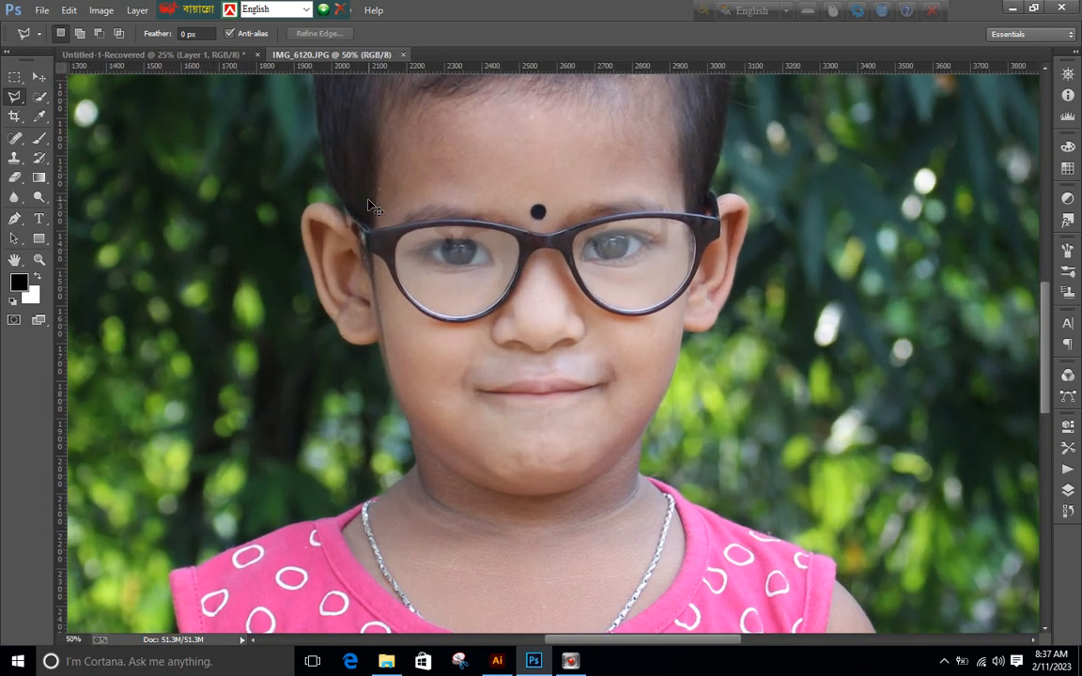
key("ctrl+plus")
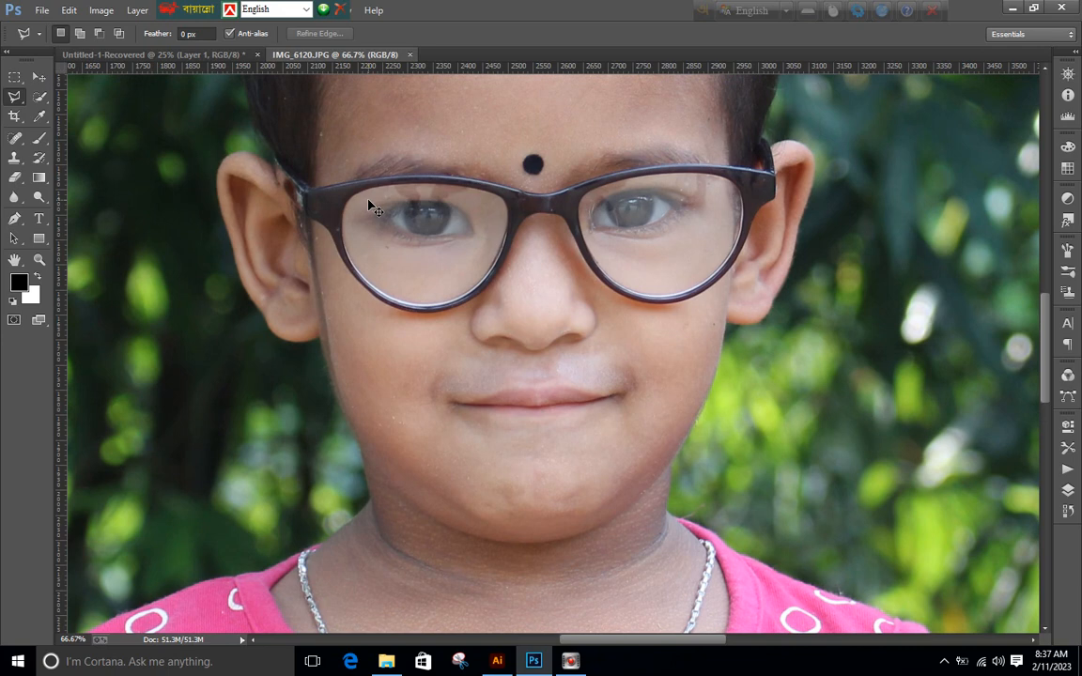
key("ctrl+minus")
key("ctrl+minus")
key("ctrl+minus")
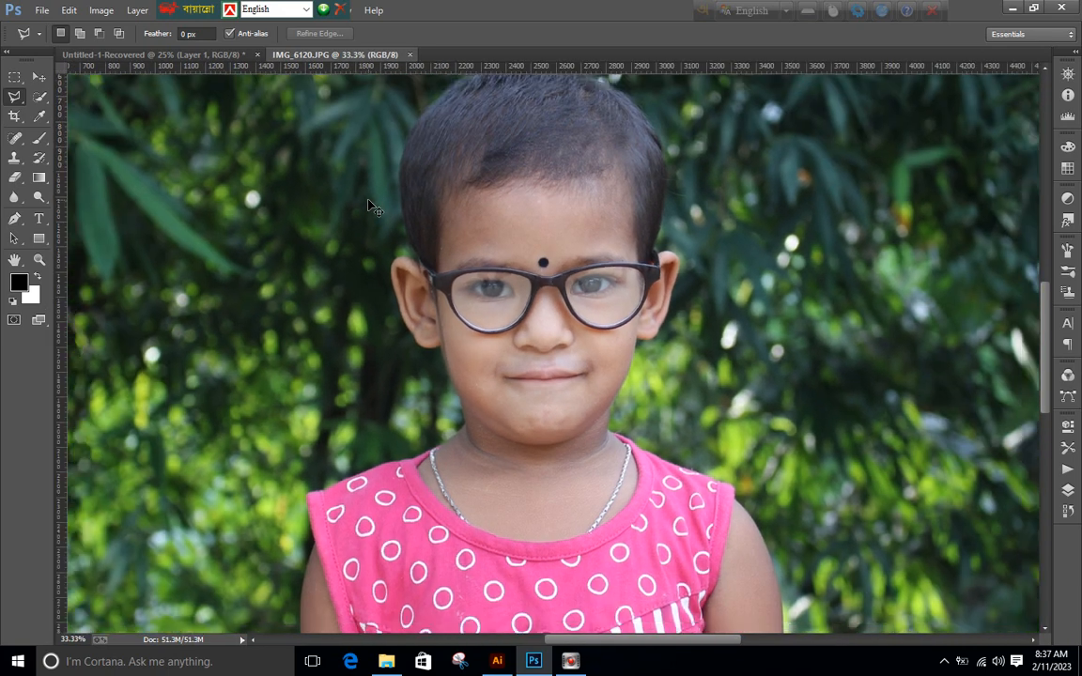
key("ctrl+minus")
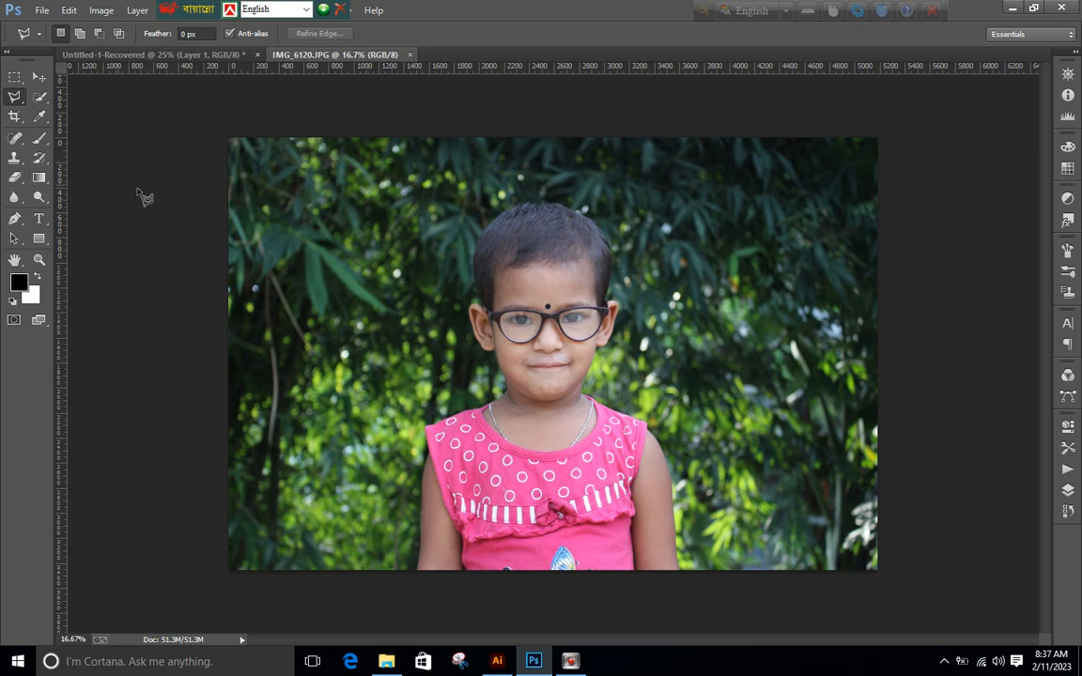
key("ctrl+plus")
key("ctrl+plus")
key("ctrl+plus")
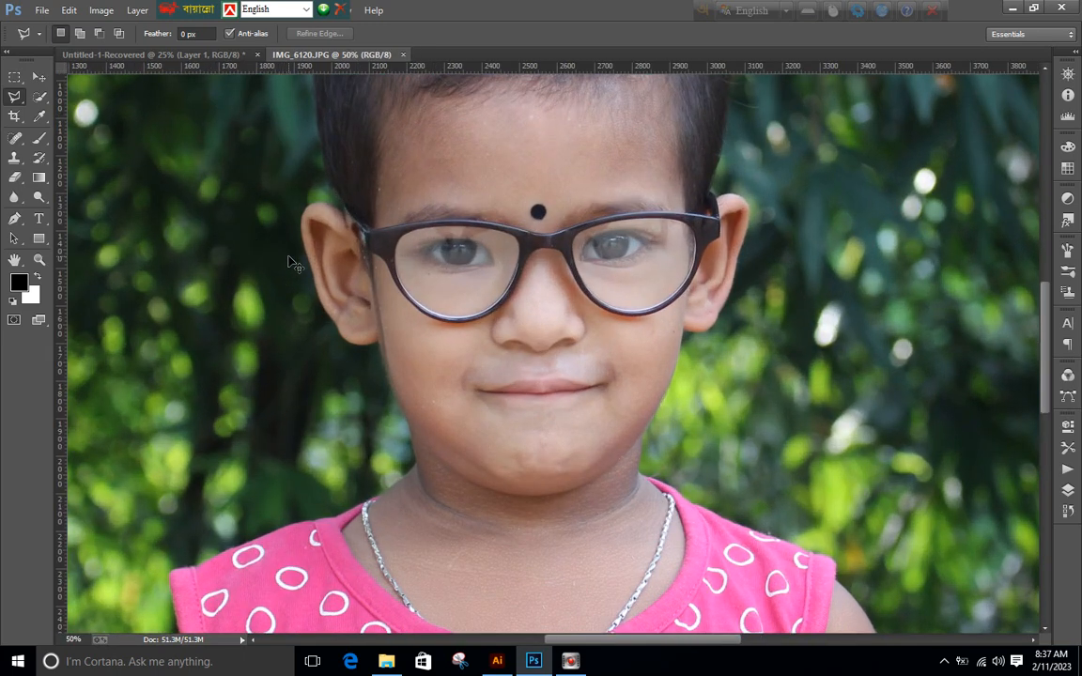
key("ctrl+minus")
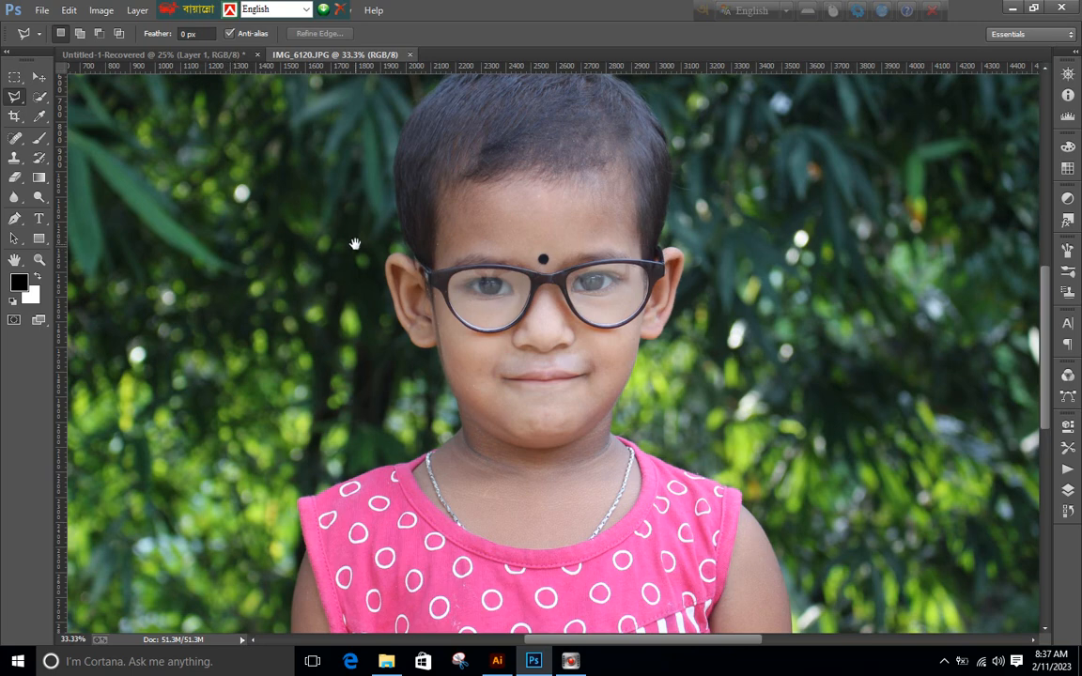
Examine the child's outline from the hair down to the pink shirt at 33.3% magnification
left_click_drag(355, 244, 341, 423)
left_click_drag(433, 307, 336, 263)
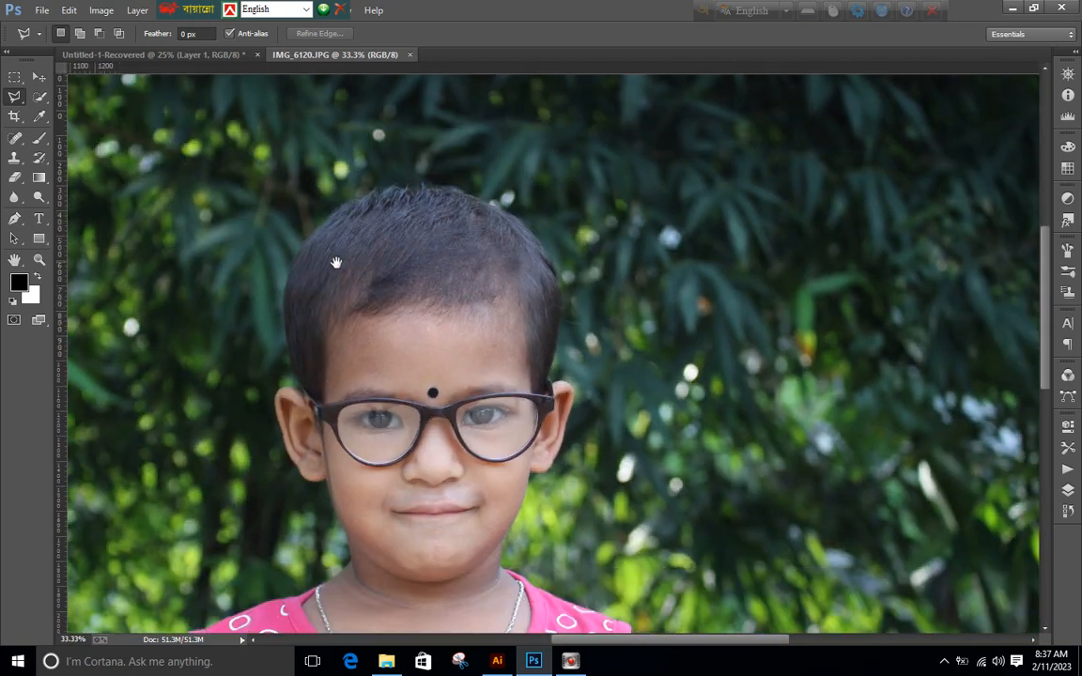
left_click_drag(331, 330, 350, 213)
left_click_drag(391, 247, 473, 210)
left_click_drag(367, 370, 367, 328)
left_click_drag(401, 376, 427, 210)
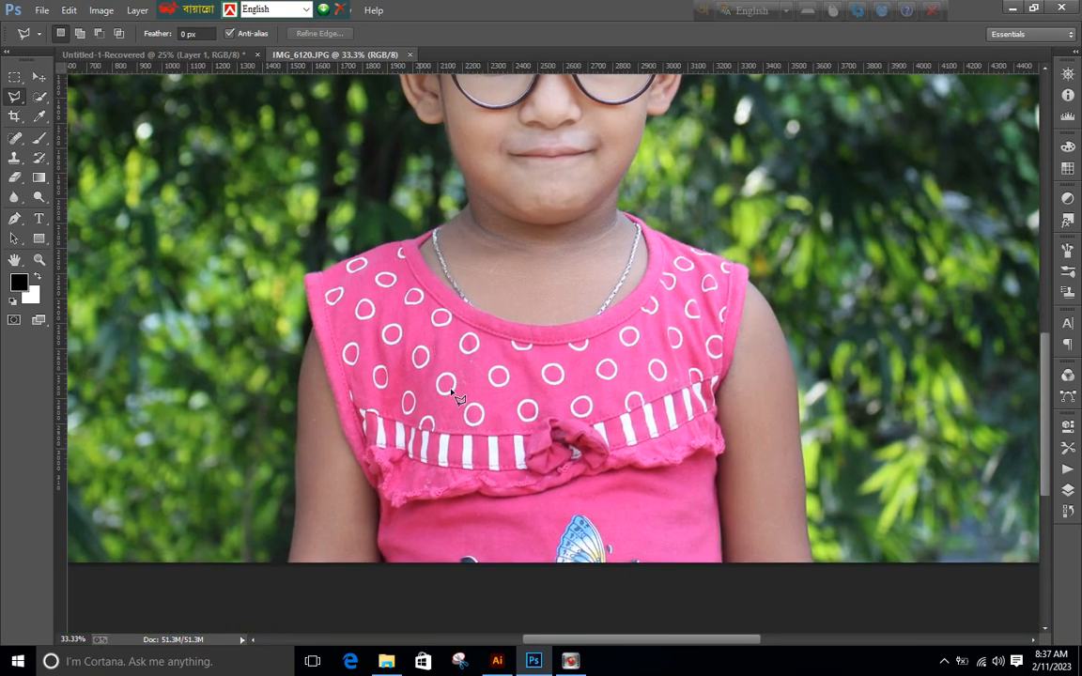
left_click_drag(443, 381, 429, 440)
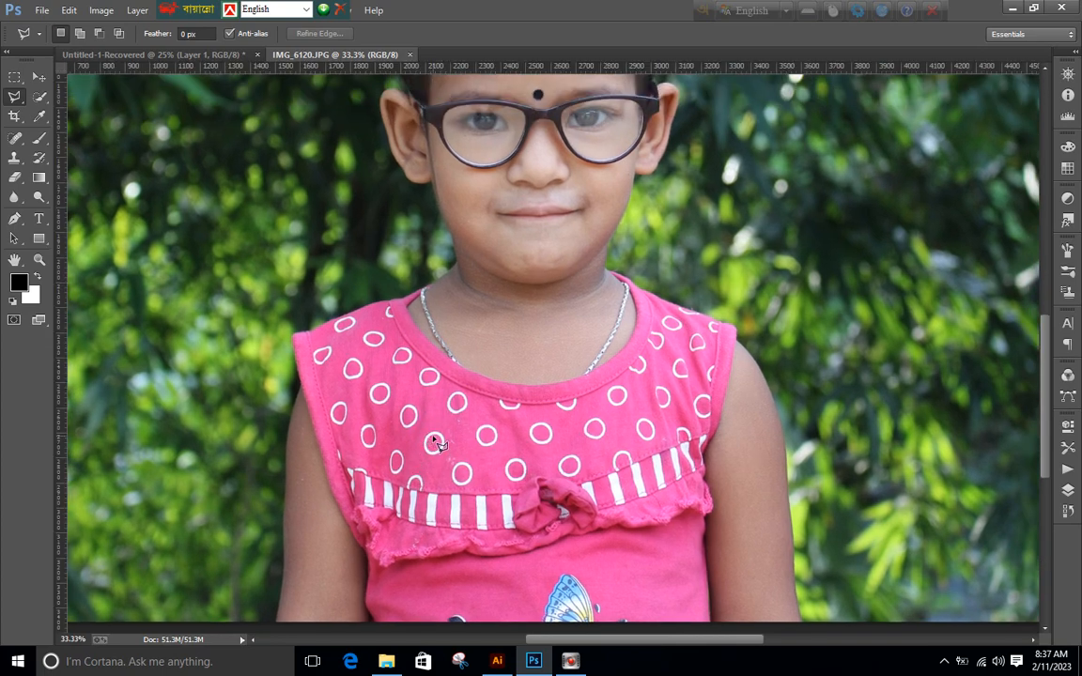
Start a Polygonal Lasso outline at the photo's lower edge and trace up the outer edge of the arm on the image's left, at 100% zoom
key("ctrl+plus")
key("ctrl+plus")
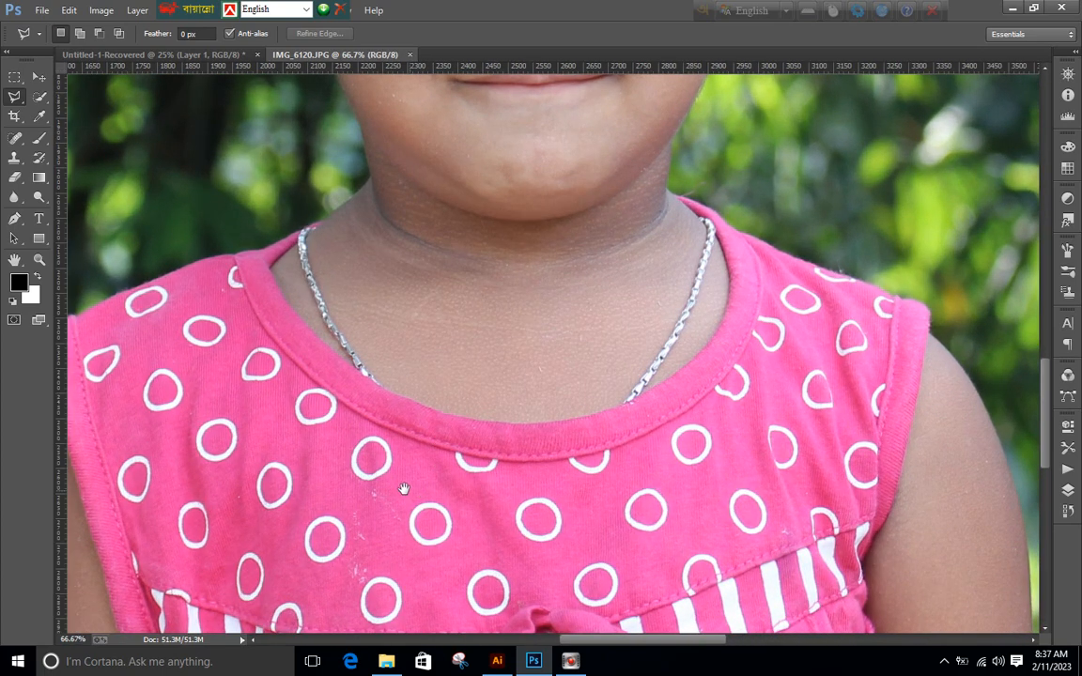
left_click_drag(387, 445, 444, 308)
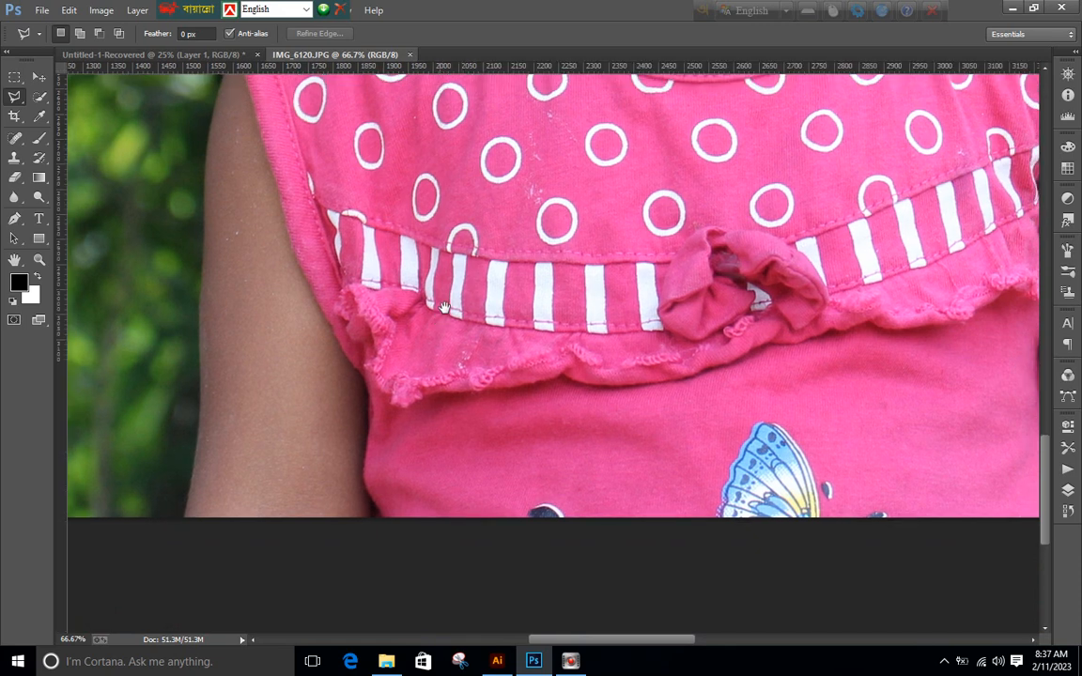
right_click(12, 97)
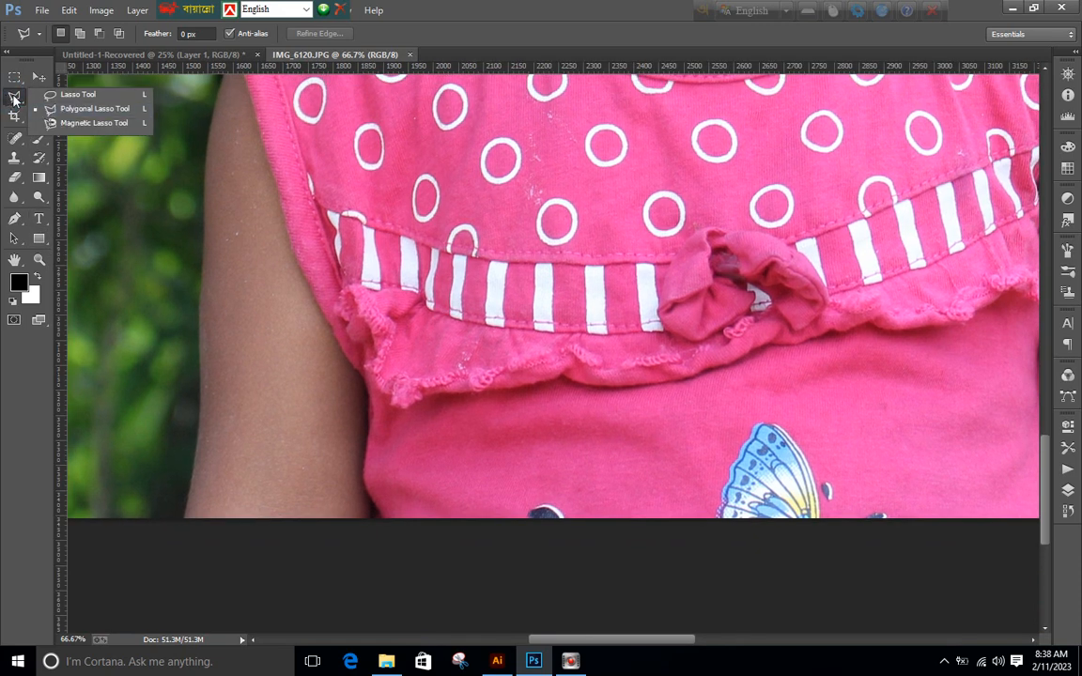
left_click(76, 108)
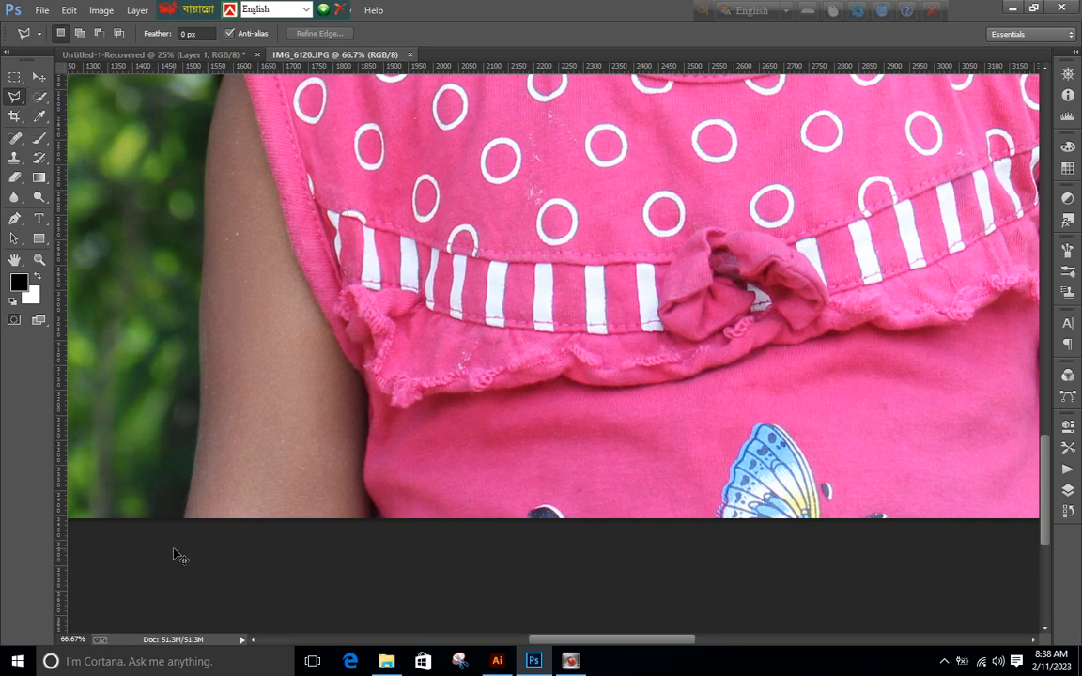
key("ctrl+plus")
left_click_drag(167, 523, 357, 496)
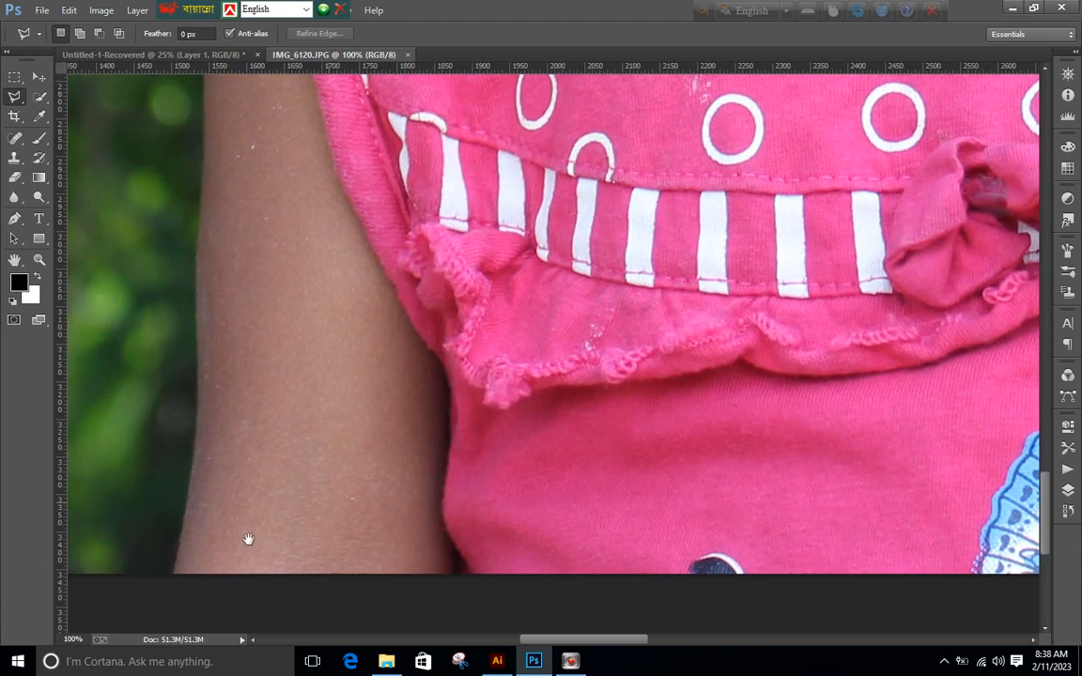
left_click(175, 575)
left_click(197, 434)
left_click(198, 382)
left_click(200, 237)
left_click(204, 161)
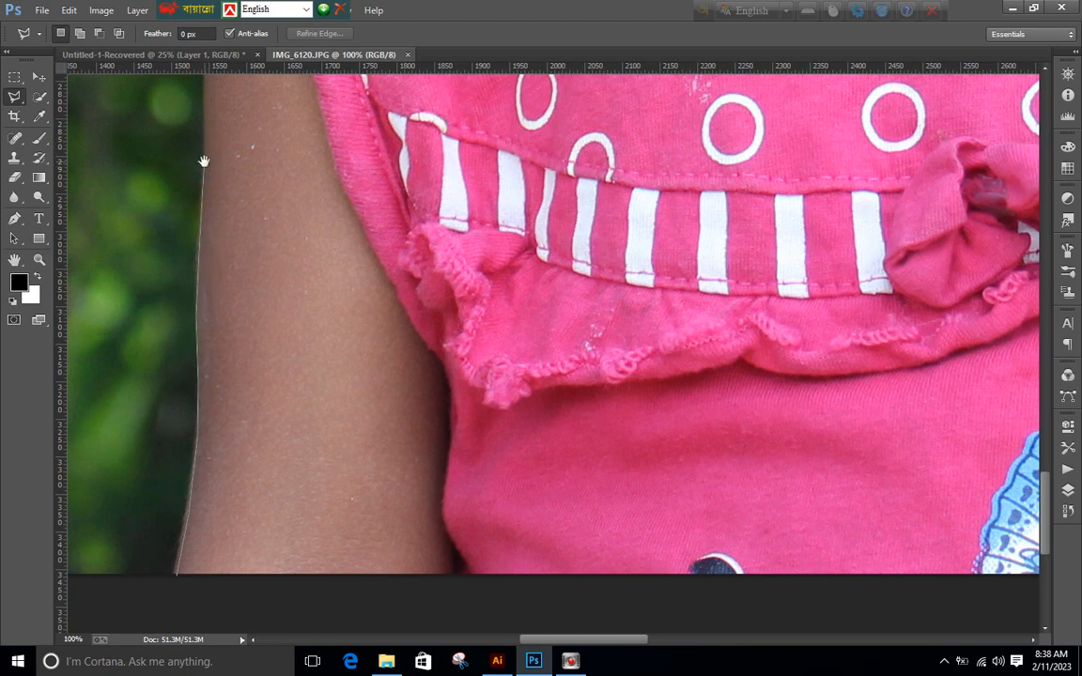
Continue the outline up the outer edge of the upper arm on the image's left until it meets the pink sleeve
left_click_drag(203, 159, 183, 452)
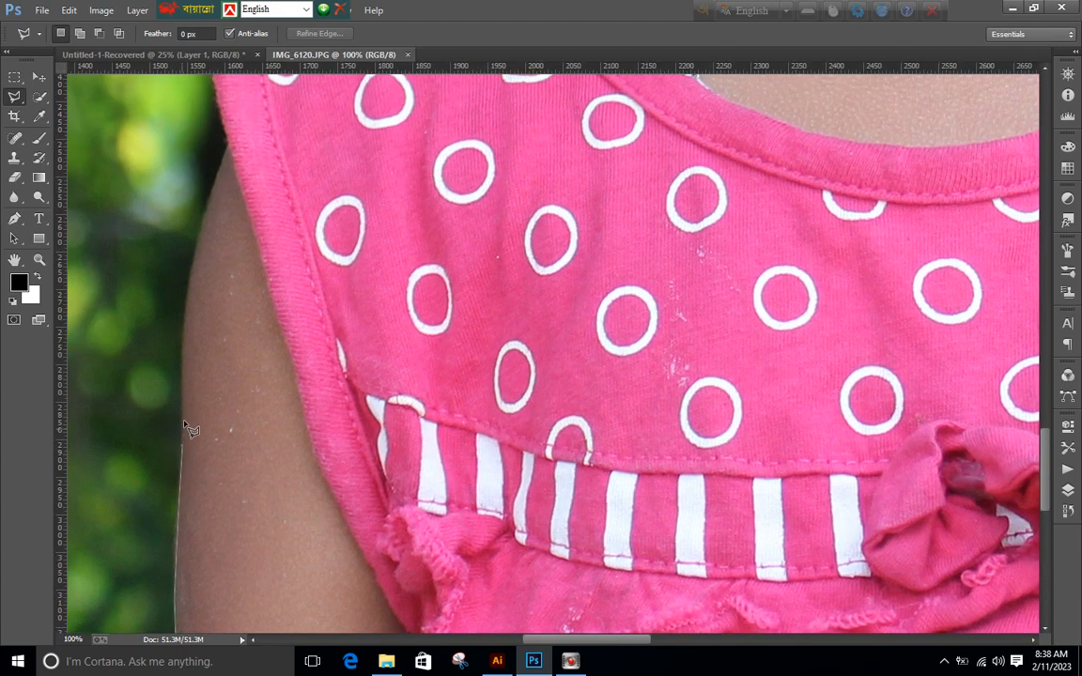
left_click(181, 358)
left_click(187, 298)
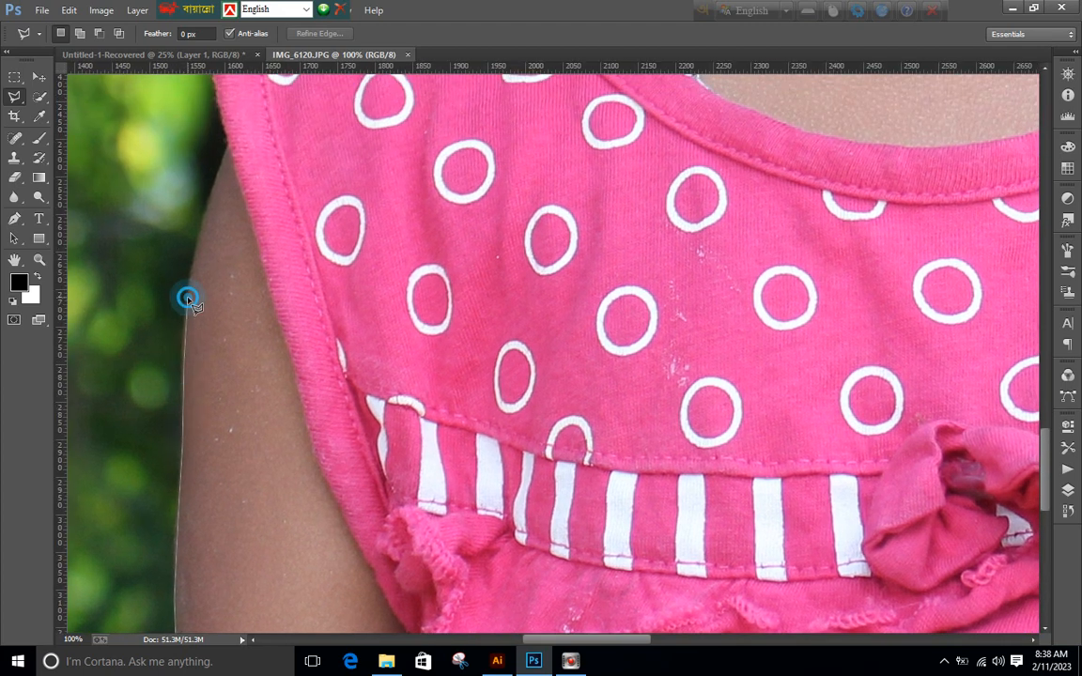
left_click(198, 240)
left_click_drag(210, 228, 173, 403)
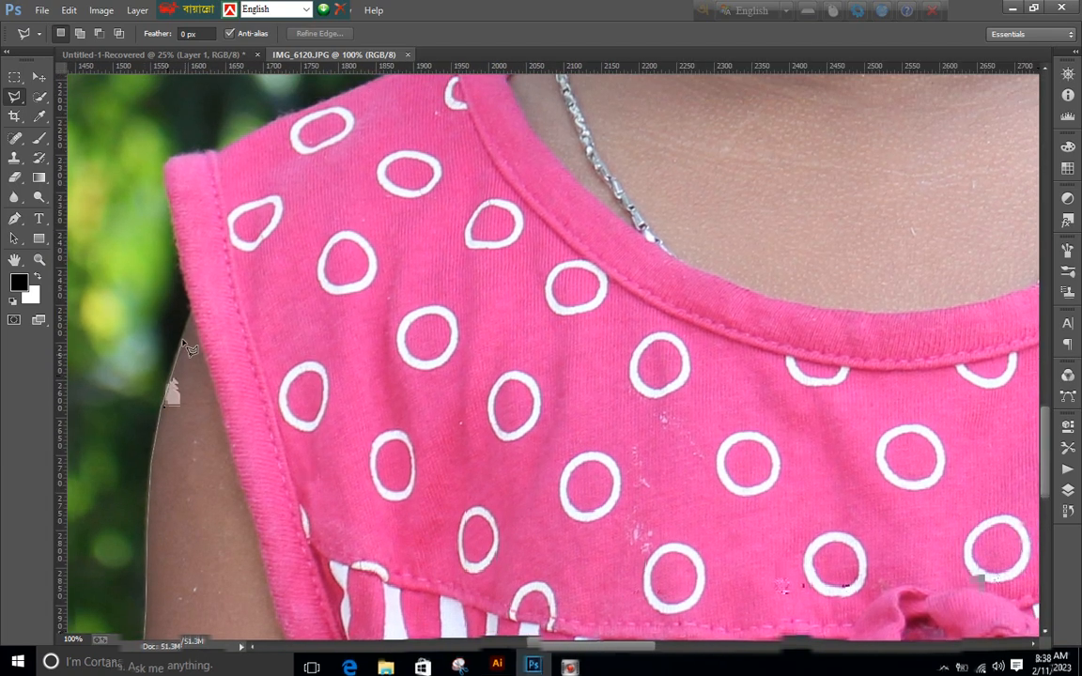
left_click(181, 339)
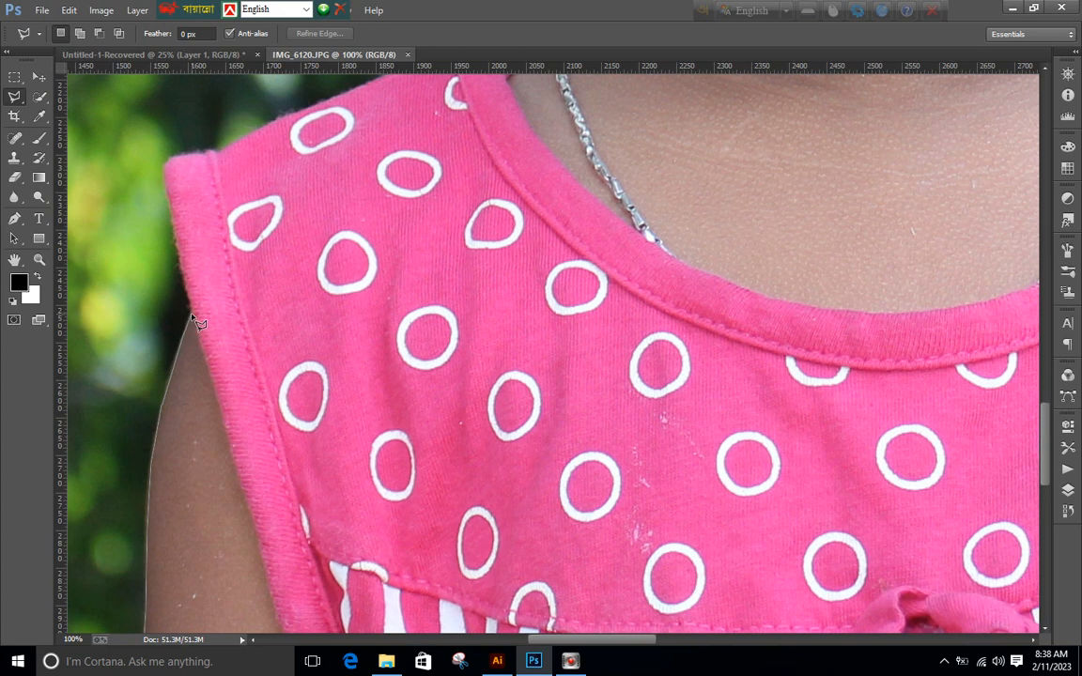
Trace the pink sleeve's outer edge upward and around its shoulder corner on the image's left
left_click(171, 283)
left_click_drag(192, 282, 180, 378)
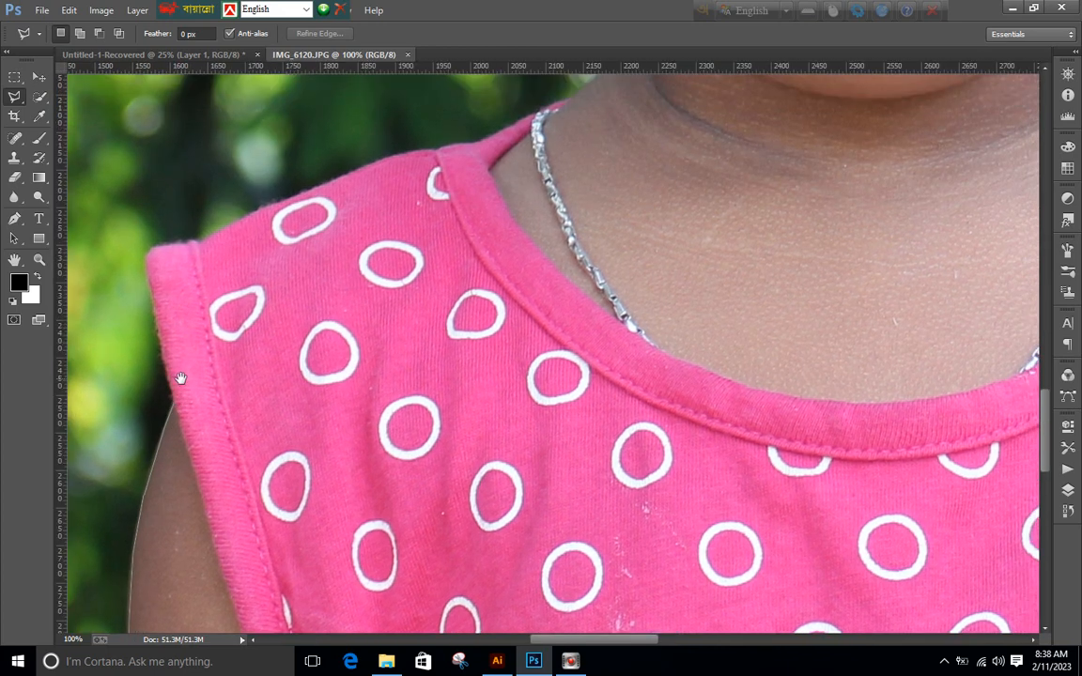
left_click(169, 379)
left_click(160, 242)
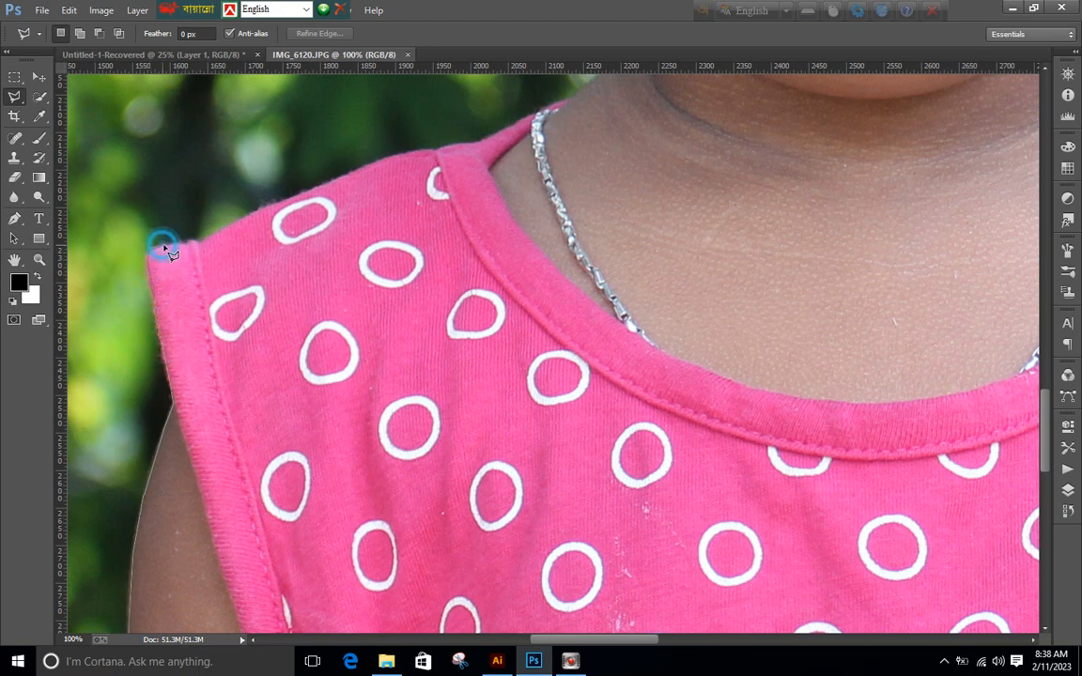
left_click(189, 240)
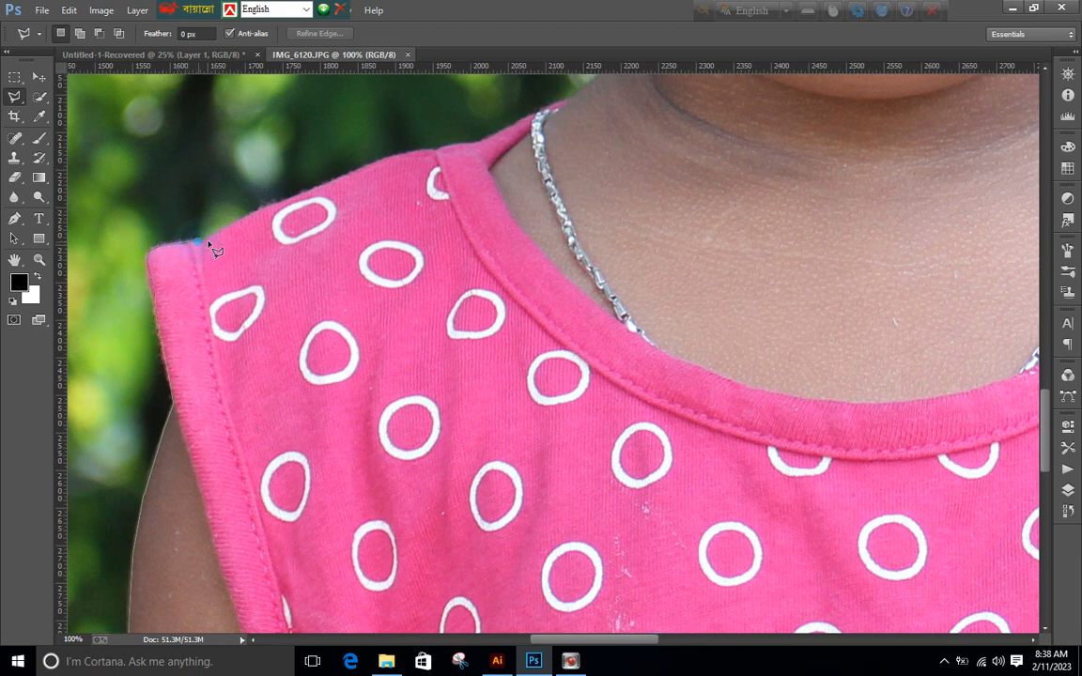
Trace the shirt's shoulder slope from the sleeve corner up past the necklace to the base of the neck
left_click(210, 240)
left_click(261, 209)
left_click(335, 182)
left_click_drag(333, 179, 238, 353)
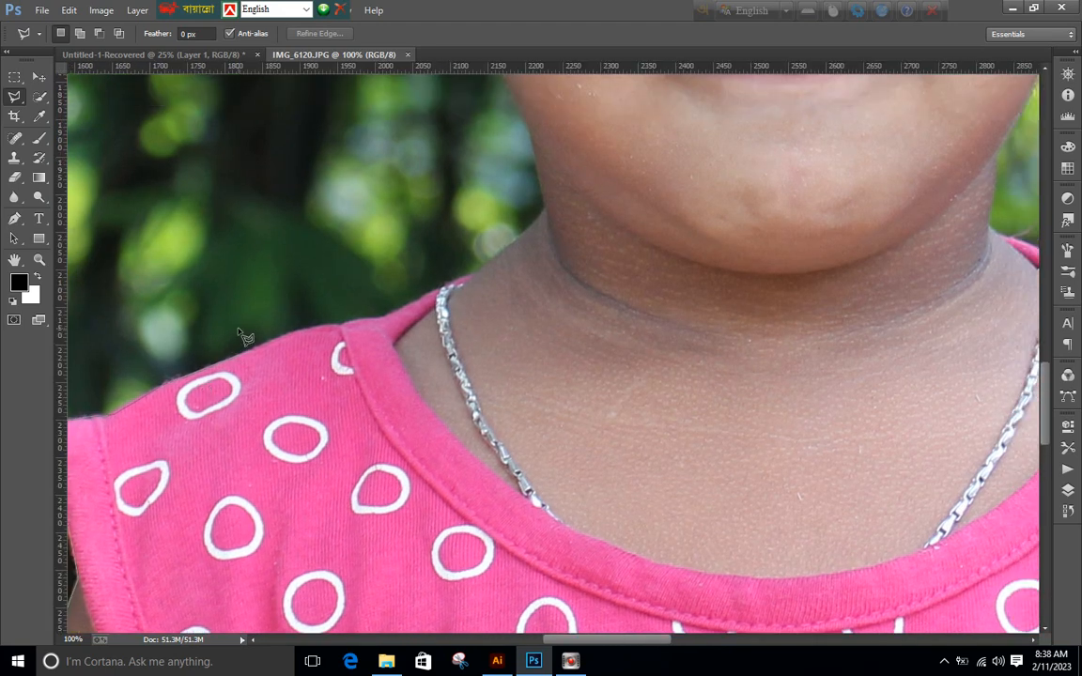
left_click(285, 336)
left_click(342, 323)
left_click(373, 316)
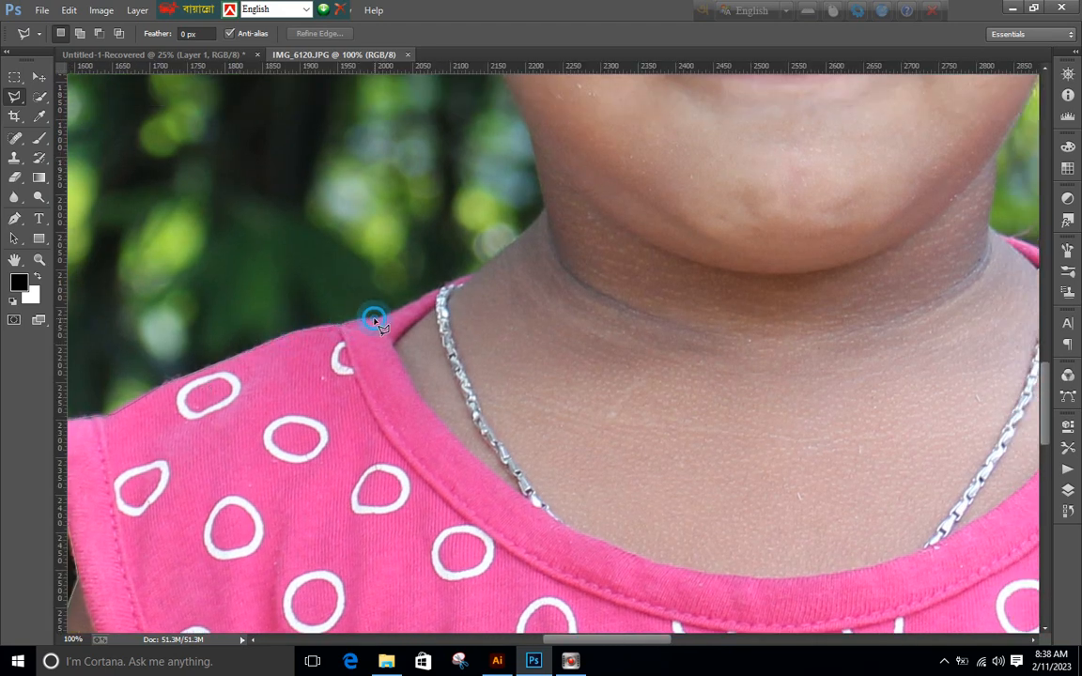
left_click(419, 299)
left_click(441, 287)
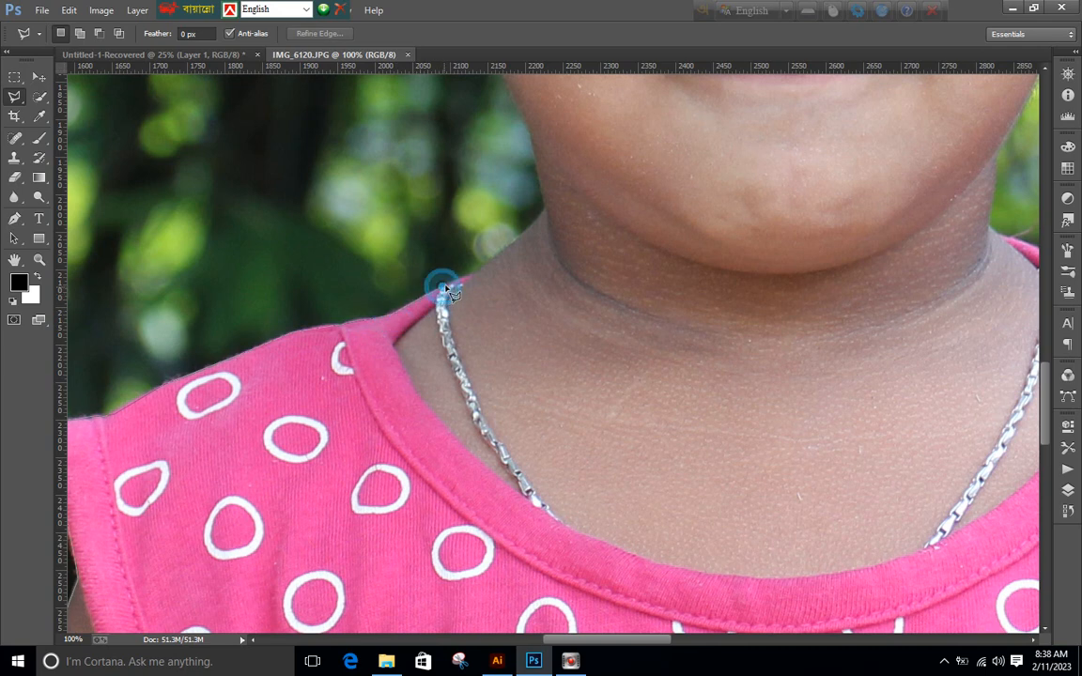
left_click(456, 275)
left_click(465, 278)
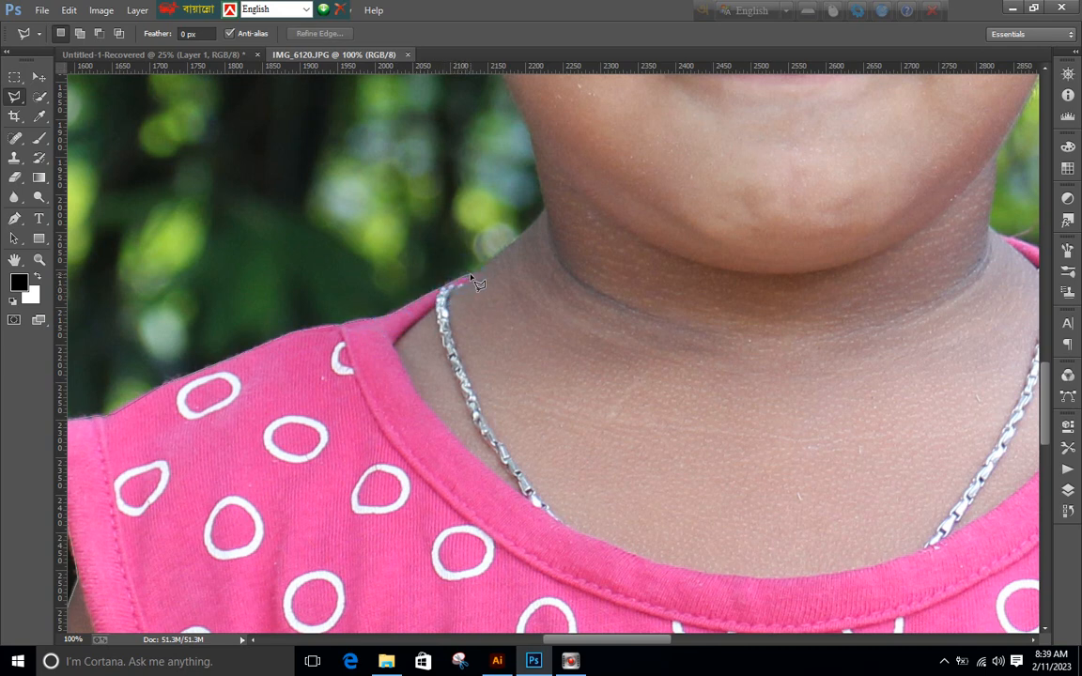
Extend the outline along the bare neck from the shirt collar up toward the jaw on the image's left
left_click(481, 266)
left_click(521, 239)
left_click(544, 215)
Trace the jaw and cheek on the image's left from the neck up to the earlobe with closely spaced points
left_click_drag(551, 195, 459, 341)
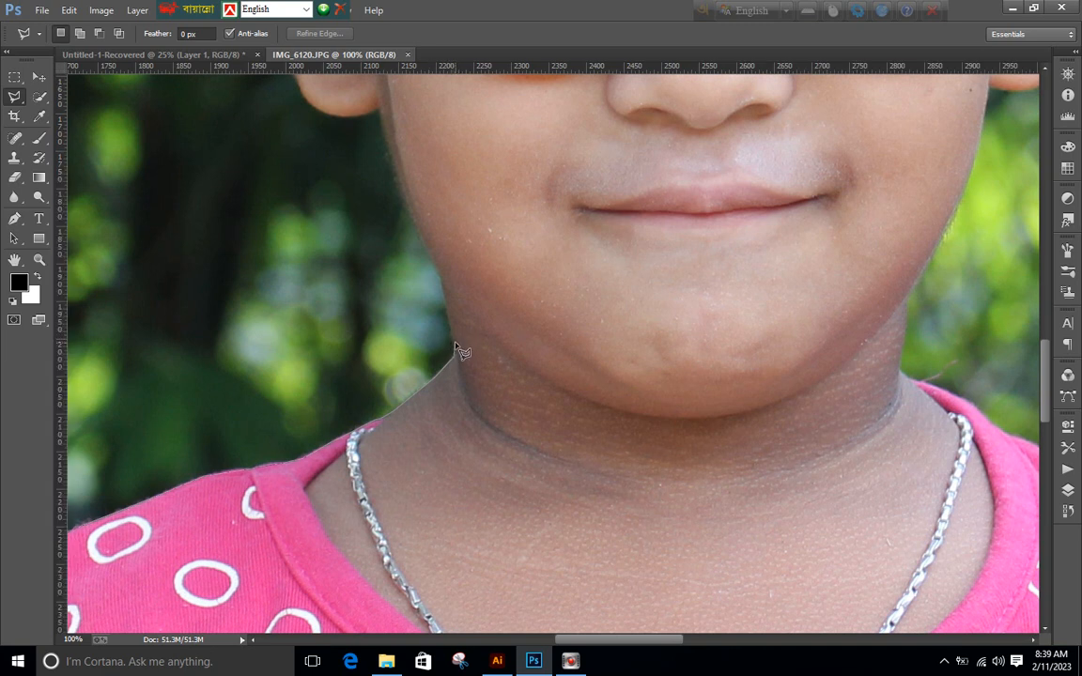
left_click(452, 319)
left_click(441, 279)
left_click(440, 275)
left_click(425, 237)
left_click(411, 208)
left_click(406, 189)
left_click(397, 166)
left_click(386, 126)
left_click(382, 111)
Outline the rounded earlobe on the image's left, starting where it meets the cheek
mouse_move(383, 111)
left_mouse_down()
mouse_move(430, 232)
mouse_move(437, 294)
left_mouse_up()
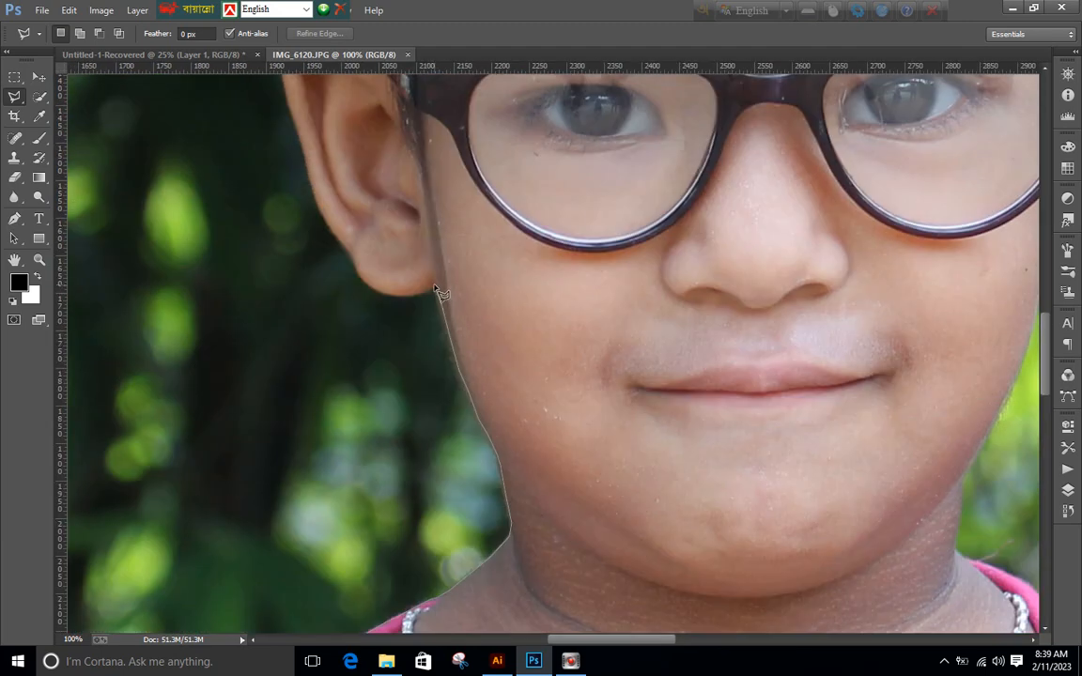
left_click(435, 289)
left_click(430, 292)
left_click(401, 292)
left_click(392, 297)
left_click(384, 294)
left_click(375, 292)
left_click(368, 285)
left_click(359, 278)
Trace the ear's outer edge on the image's left from above the lobe to about mid-height
left_click(355, 265)
left_click(346, 251)
left_click(340, 241)
left_click(333, 230)
left_click(325, 220)
left_click(313, 188)
left_click(309, 174)
left_click(306, 158)
Trace the upper half of the same ear and follow the curve around its top
key("space")
left_click_drag(303, 153, 307, 250)
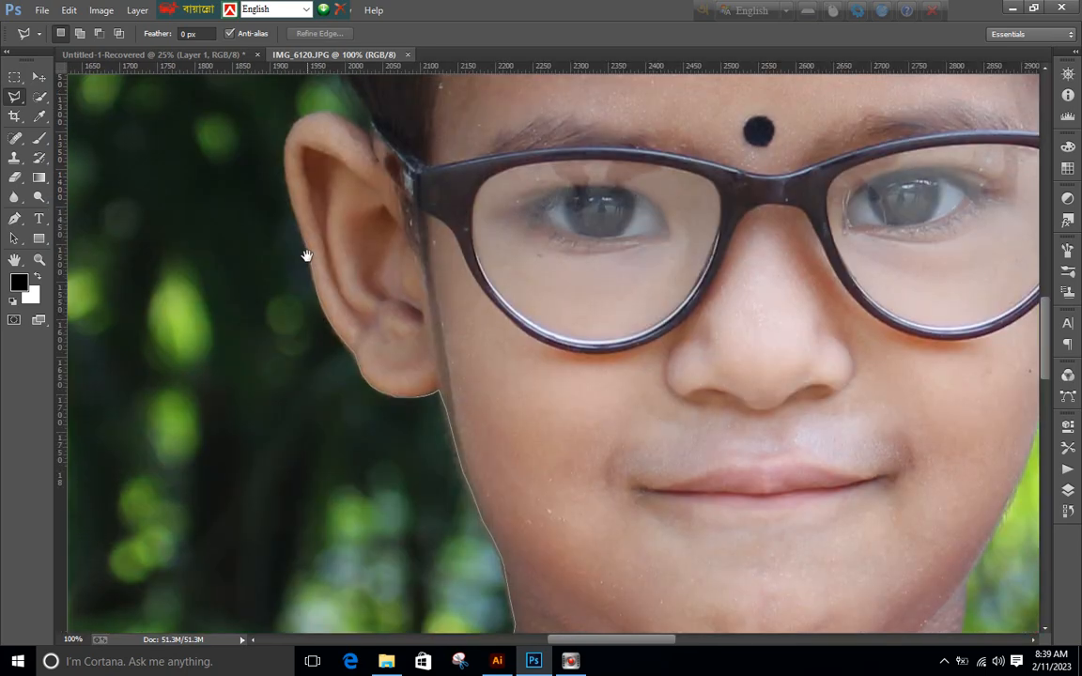
left_click(293, 223)
left_click(292, 206)
left_click(287, 180)
left_click(281, 164)
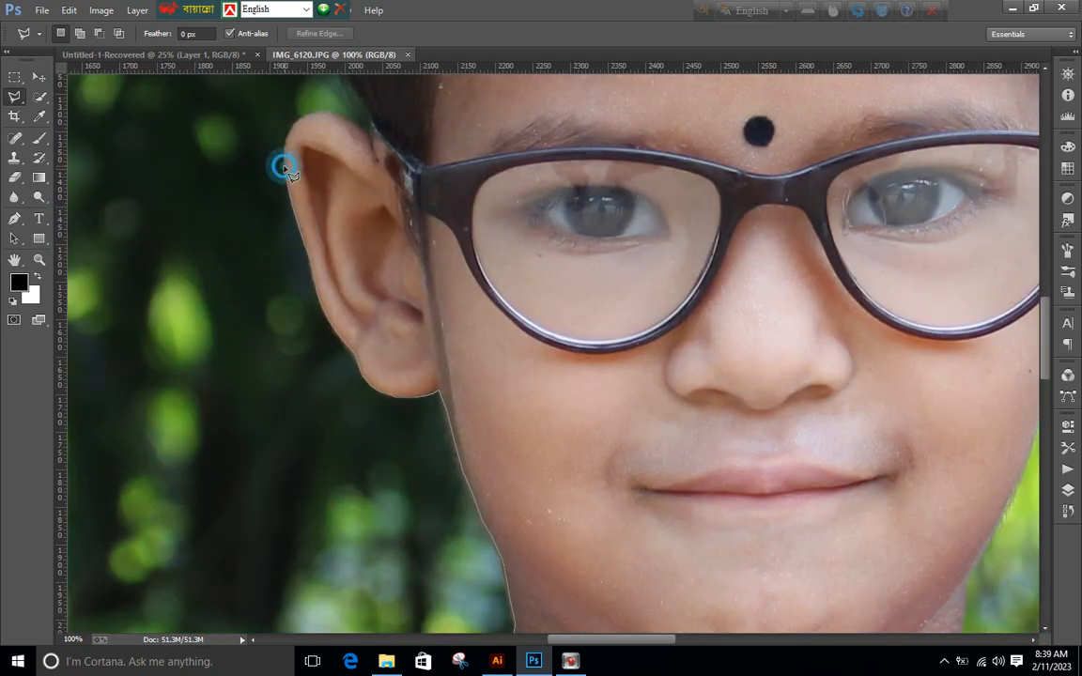
left_click(284, 151)
left_click(289, 136)
left_click(298, 117)
left_click(312, 114)
left_click(309, 111)
left_click(322, 112)
left_click(335, 113)
Join the ear's outline to the hair and trace the hair's edge up the side and over the crown of the head
left_click_drag(364, 129, 361, 330)
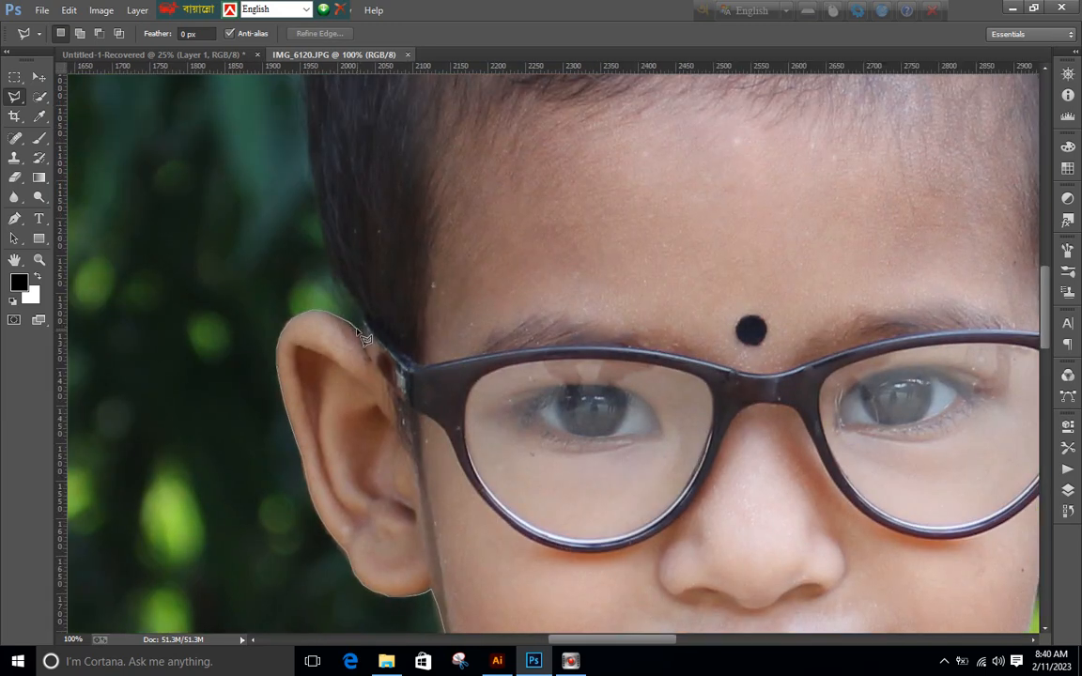
left_click(355, 324)
left_click(363, 318)
mouse_move(363, 320)
left_mouse_down()
mouse_move(322, 200)
mouse_move(276, 375)
mouse_move(248, 380)
left_mouse_up()
key("space")
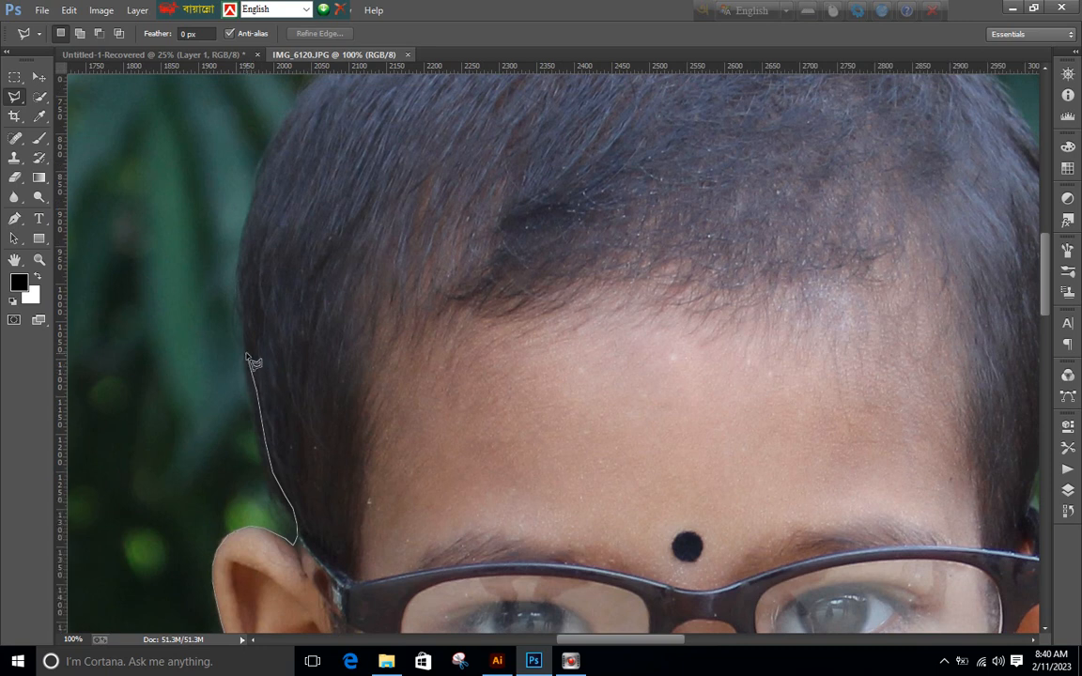
mouse_move(245, 355)
left_mouse_down()
mouse_move(242, 253)
mouse_move(254, 244)
mouse_move(264, 255)
mouse_move(248, 215)
mouse_move(262, 177)
mouse_move(280, 199)
mouse_move(204, 291)
mouse_move(169, 373)
mouse_move(154, 347)
mouse_move(195, 291)
mouse_move(321, 173)
mouse_move(336, 187)
mouse_move(335, 166)
mouse_move(439, 142)
mouse_move(603, 139)
mouse_move(734, 178)
mouse_move(785, 208)
mouse_move(865, 271)
mouse_move(918, 357)
mouse_move(662, 232)
left_mouse_up()
key("space")
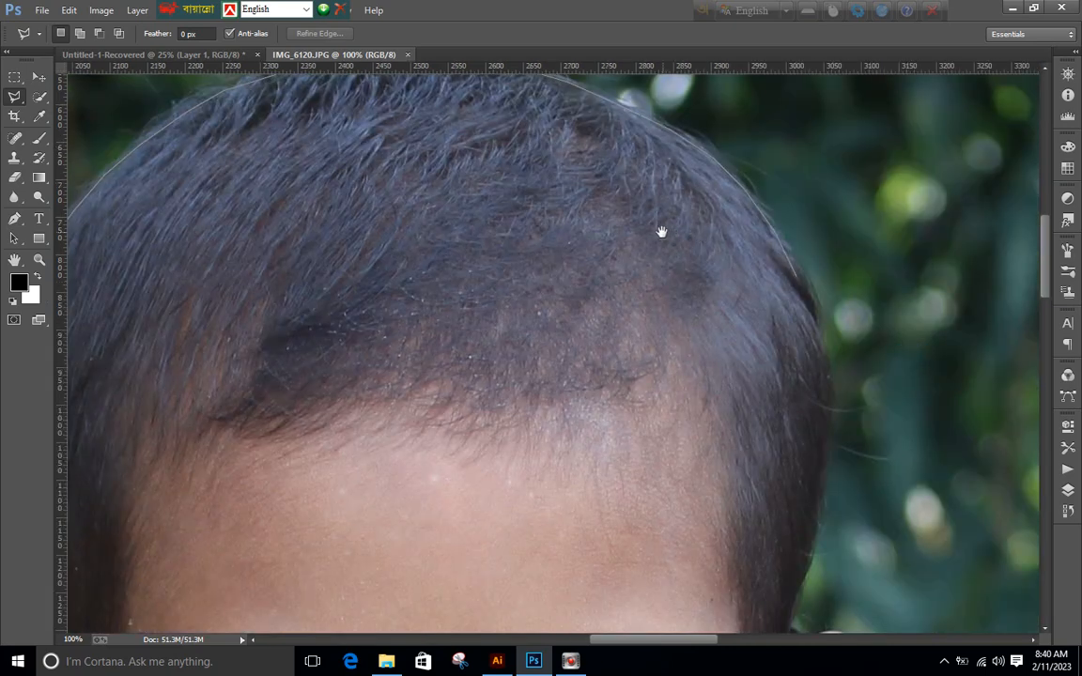
Trace the hair's edge down the side of the head on the image's right to just above the glasses' temple
left_click(809, 314)
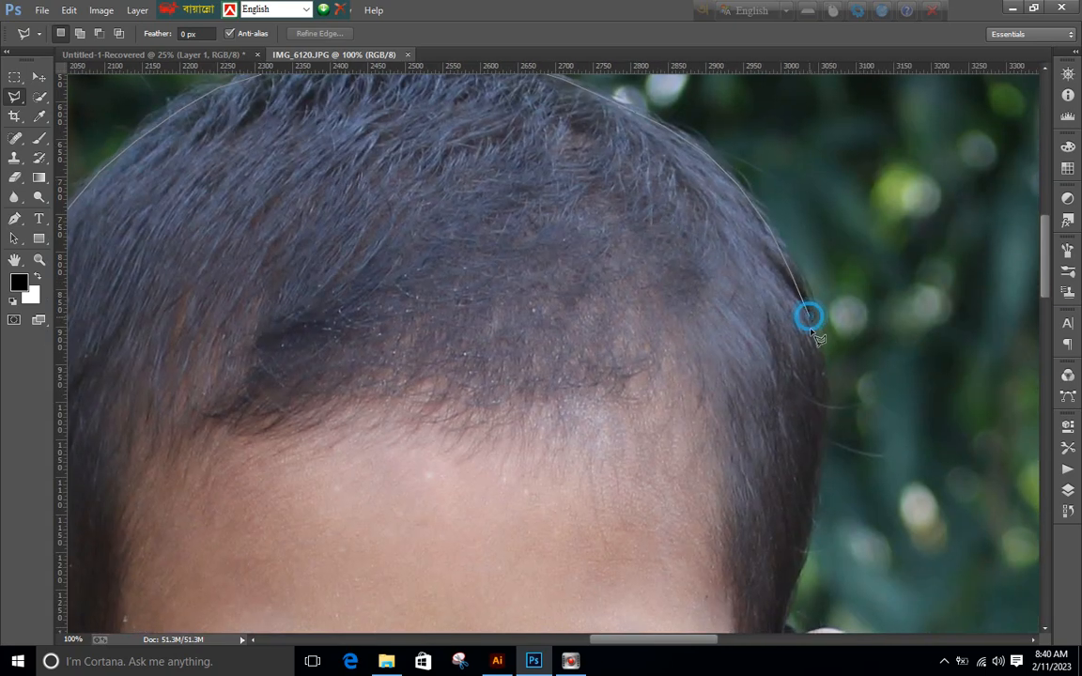
left_click(819, 358)
left_click(823, 386)
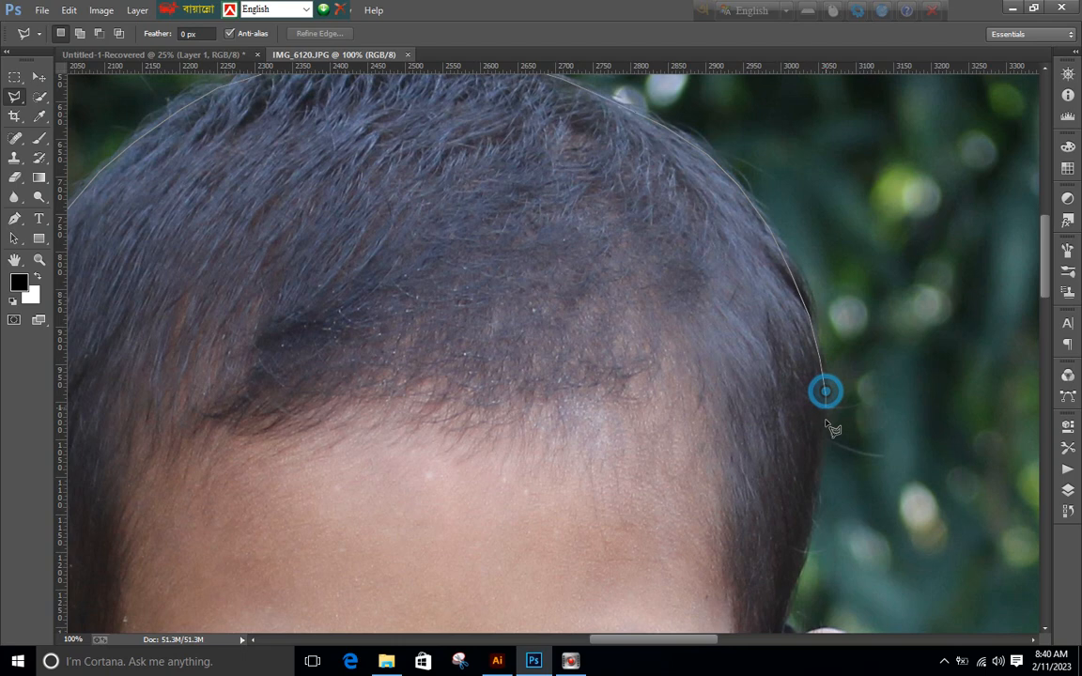
left_click(822, 482)
left_click(809, 536)
left_click(792, 553)
key("space")
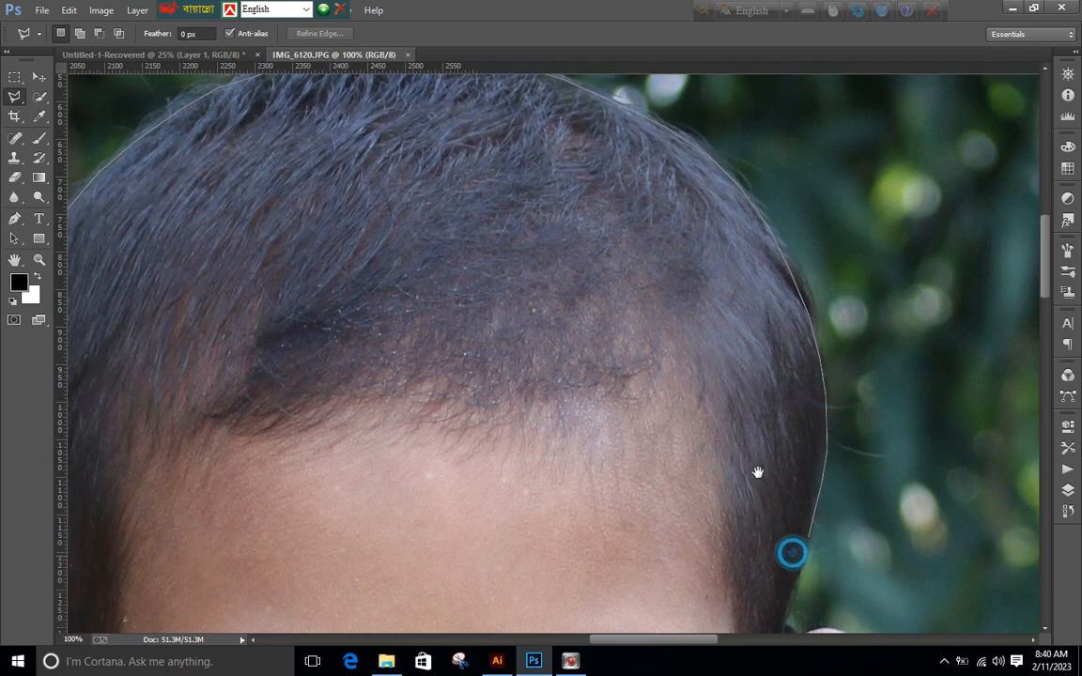
left_click_drag(758, 473, 740, 328)
left_click(734, 393)
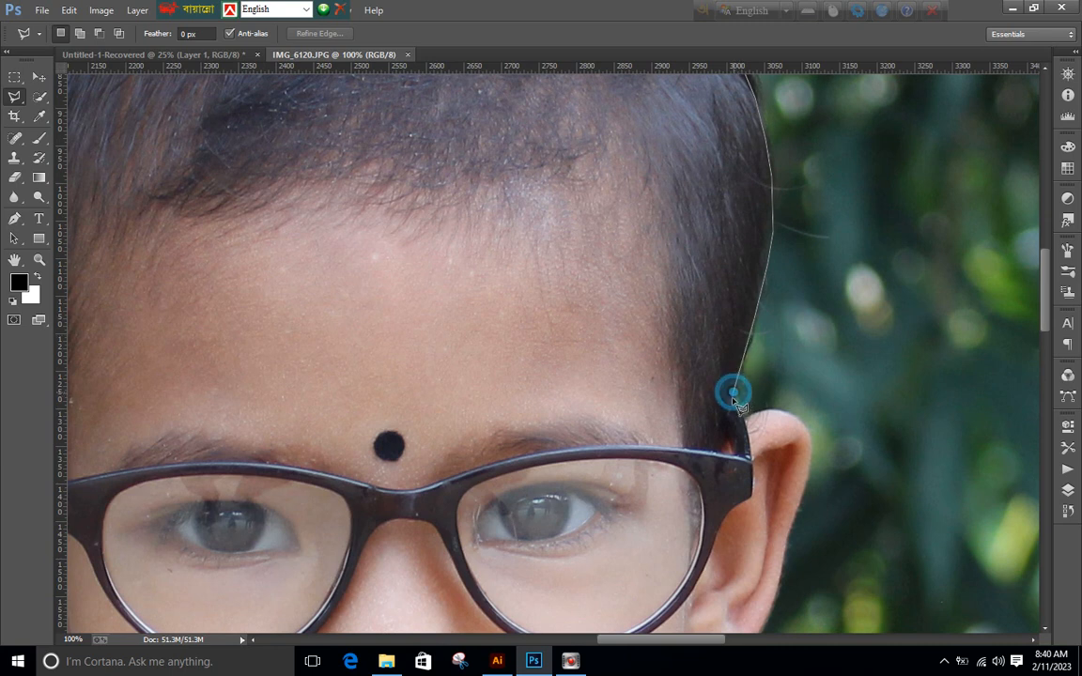
Outline the ear on the image's right from its top around the outer edge down to the lobe
left_click(743, 416)
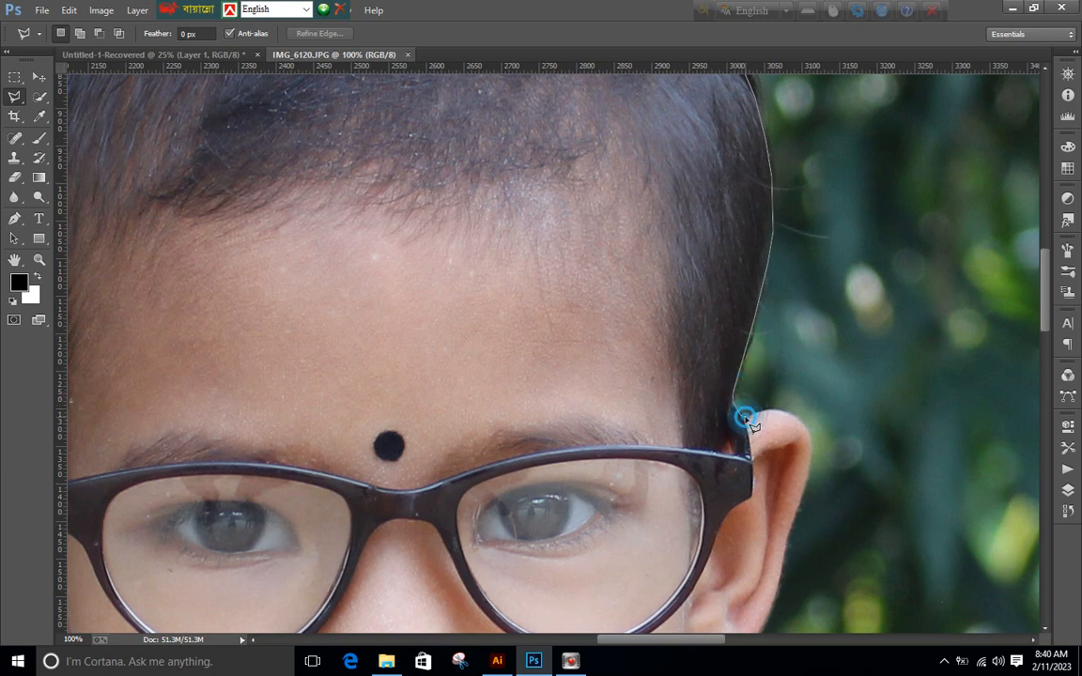
left_click(774, 411)
left_click_drag(799, 495, 778, 328)
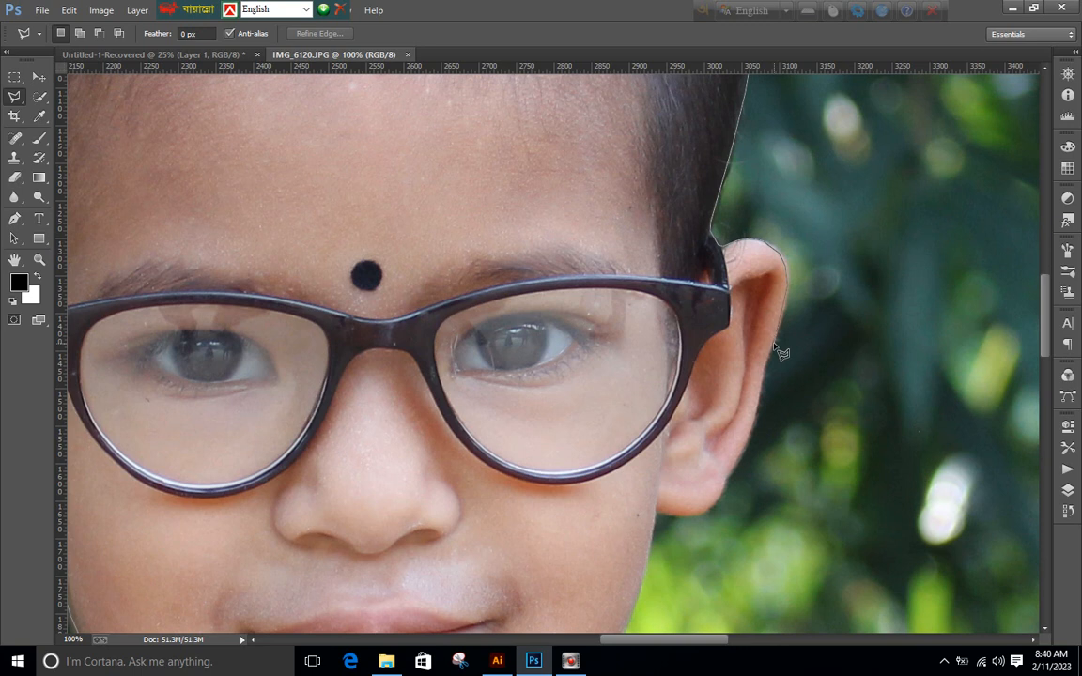
left_click(756, 415)
left_click(752, 438)
left_click(715, 505)
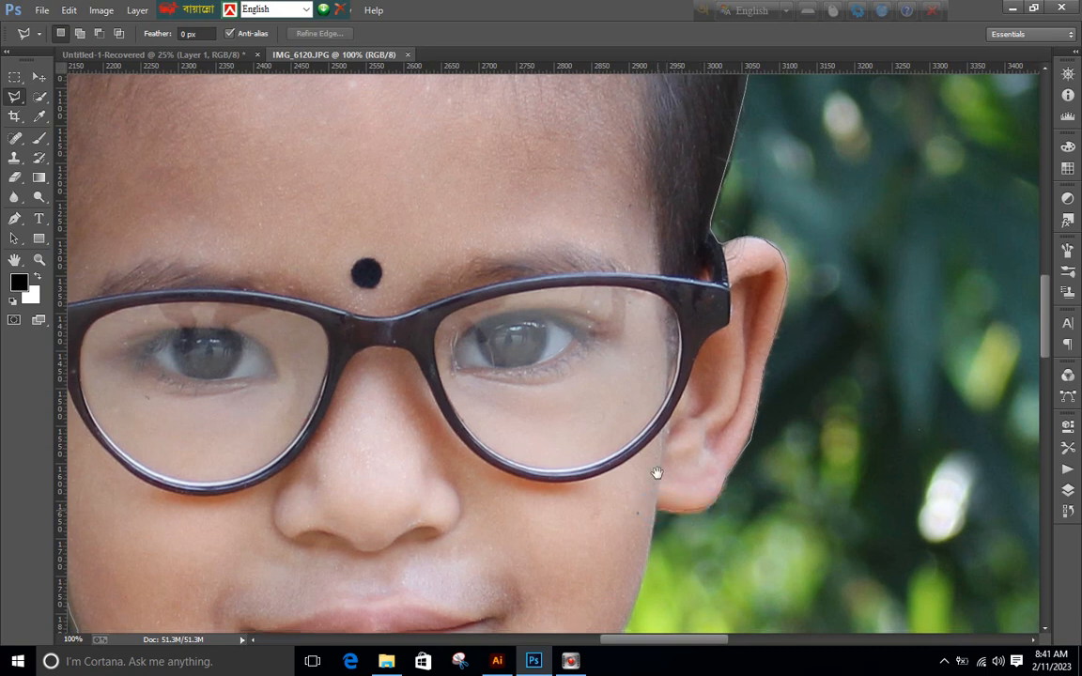
Trace the cheek and jaw on the image's right from the earlobe down to the neck
scroll(666, 307, "down", 5)
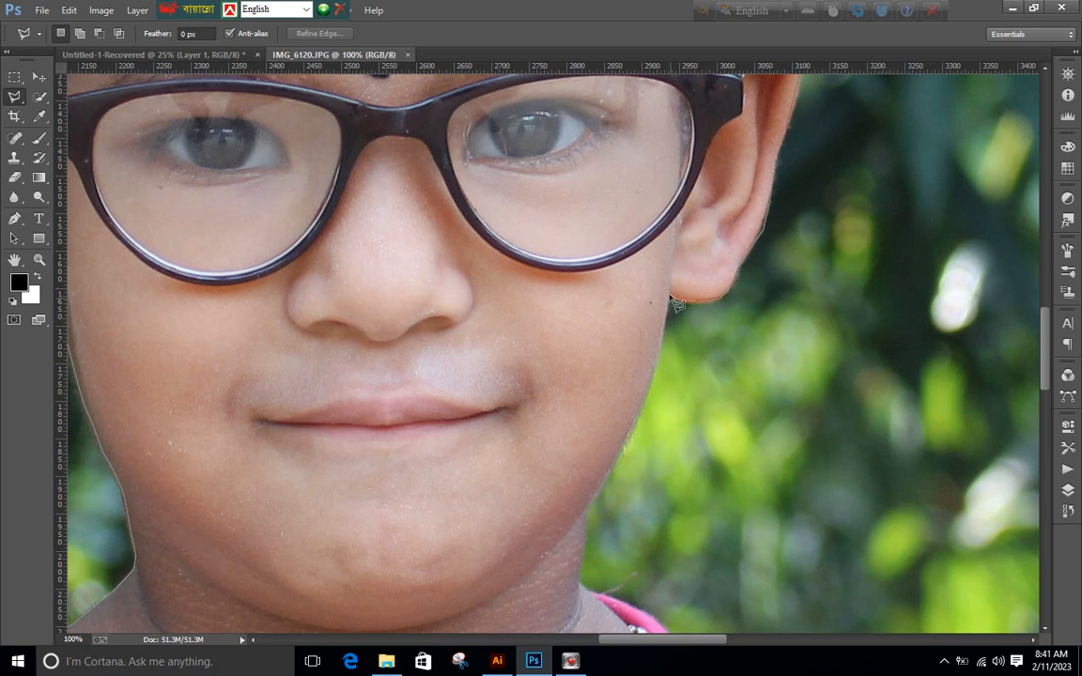
left_click(671, 300)
left_click(585, 508)
Trace the neck's base and the shirt's shoulder slope on the image's right, rounding the sleeve corner to the arm
left_click_drag(577, 579, 503, 370)
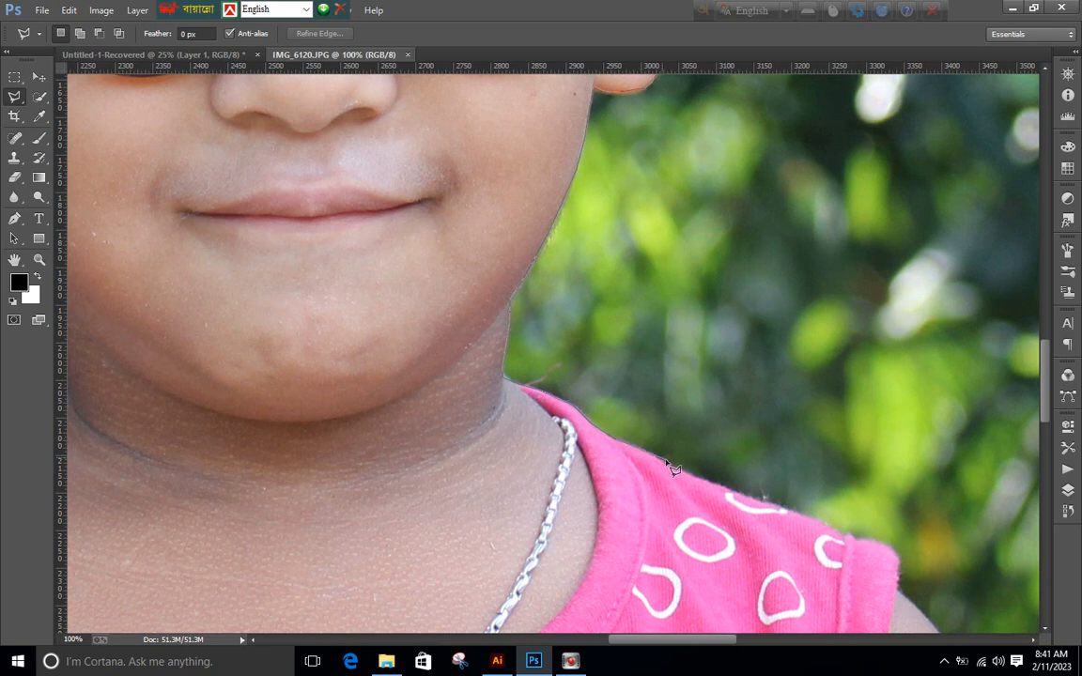
left_click(781, 511)
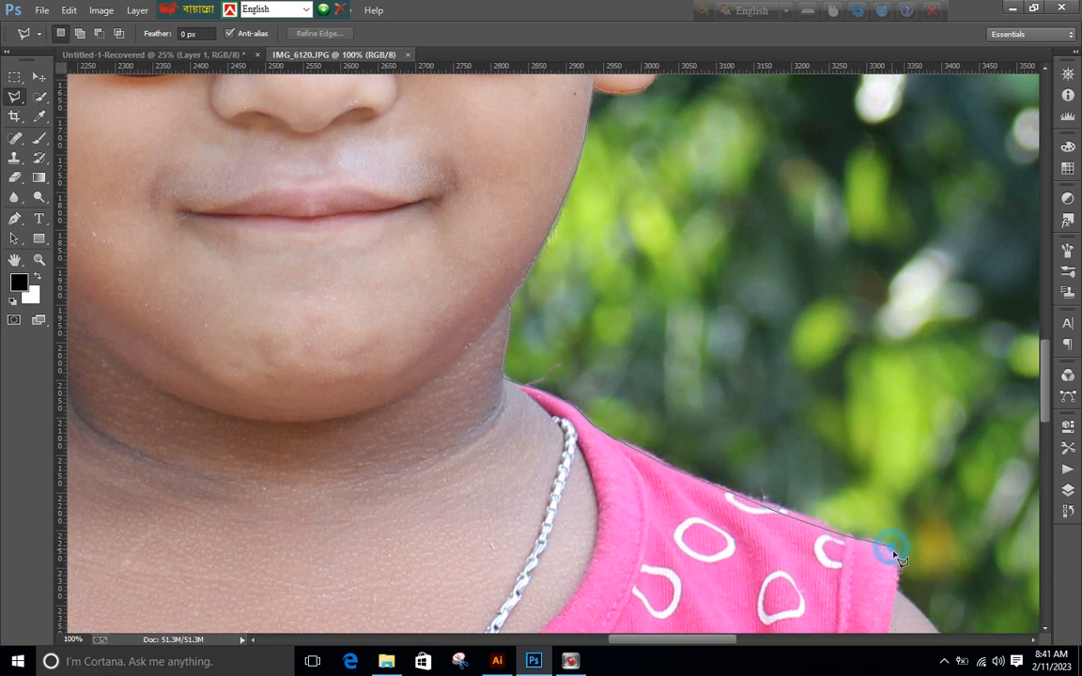
mouse_move(891, 555)
left_mouse_down()
mouse_move(730, 329)
mouse_move(741, 309)
left_mouse_up()
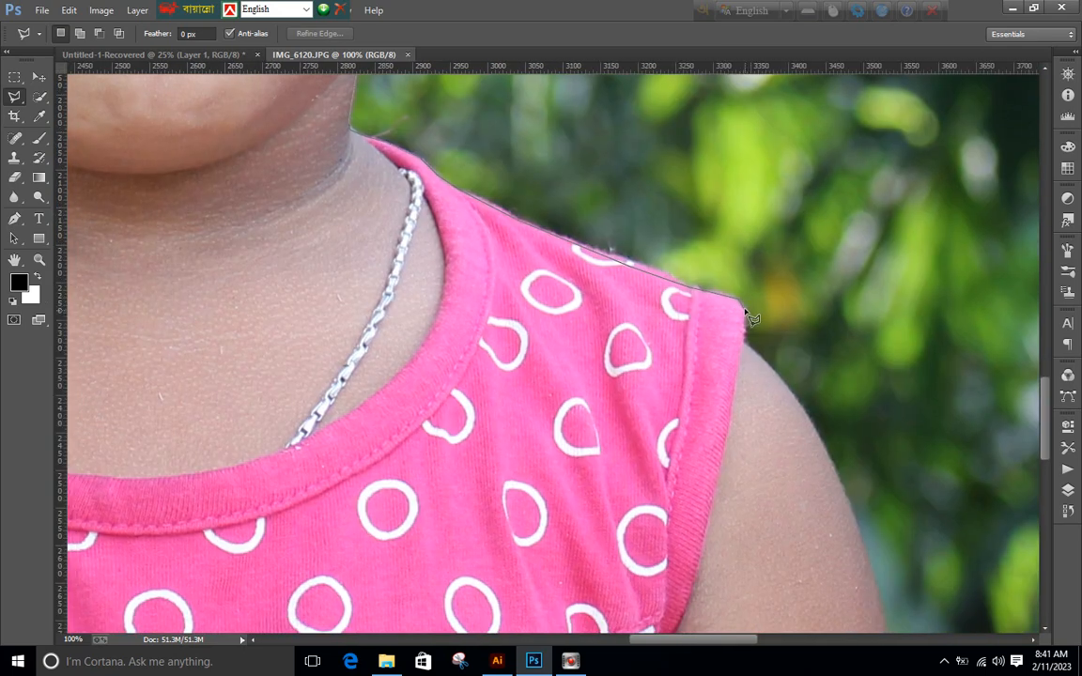
left_click(746, 336)
Trace the outer edge of the arm on the image's right from the sleeve down to near the photo's lower edge
left_click(781, 379)
left_click(824, 448)
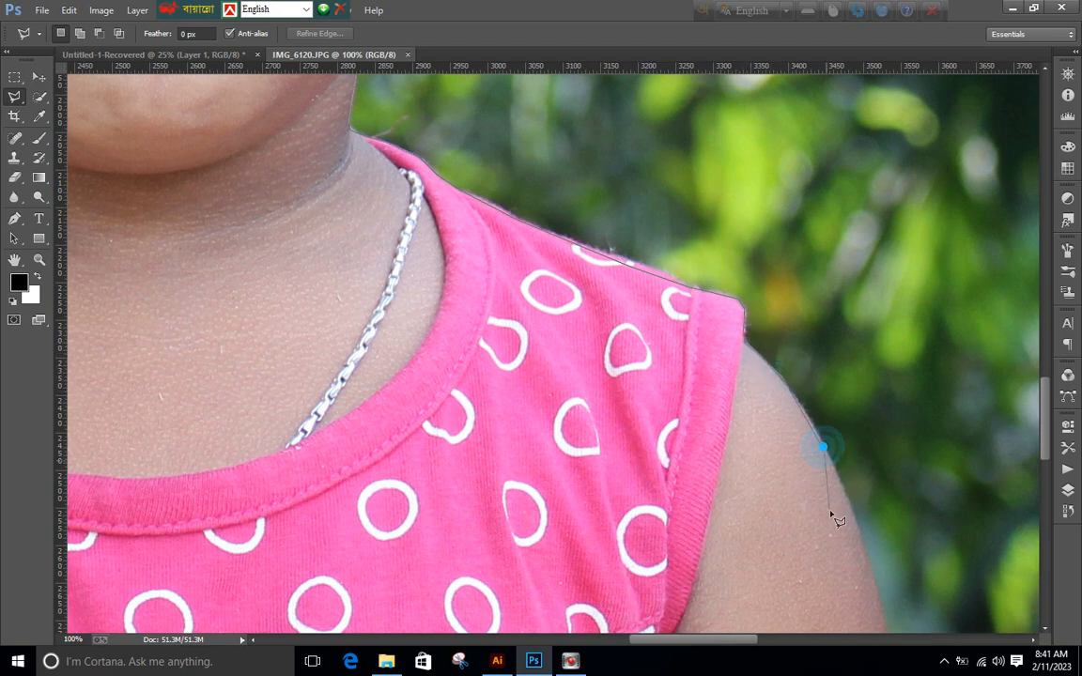
left_click(868, 568)
key("space")
left_click_drag(828, 595, 742, 295)
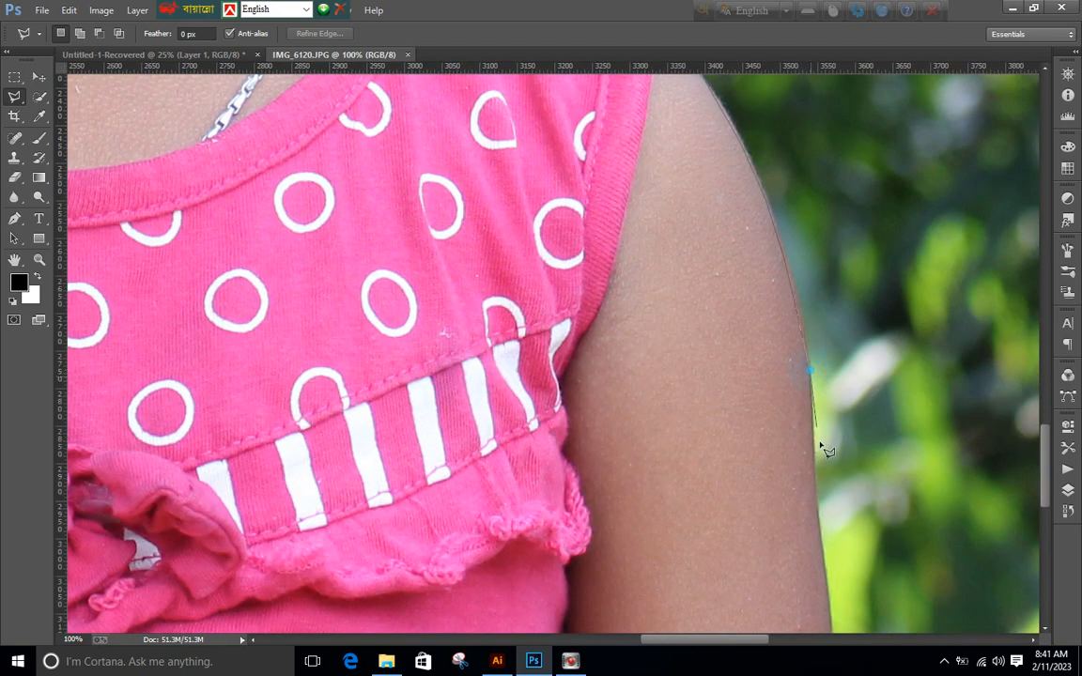
left_click(816, 563)
key("space")
left_click_drag(787, 411, 776, 300)
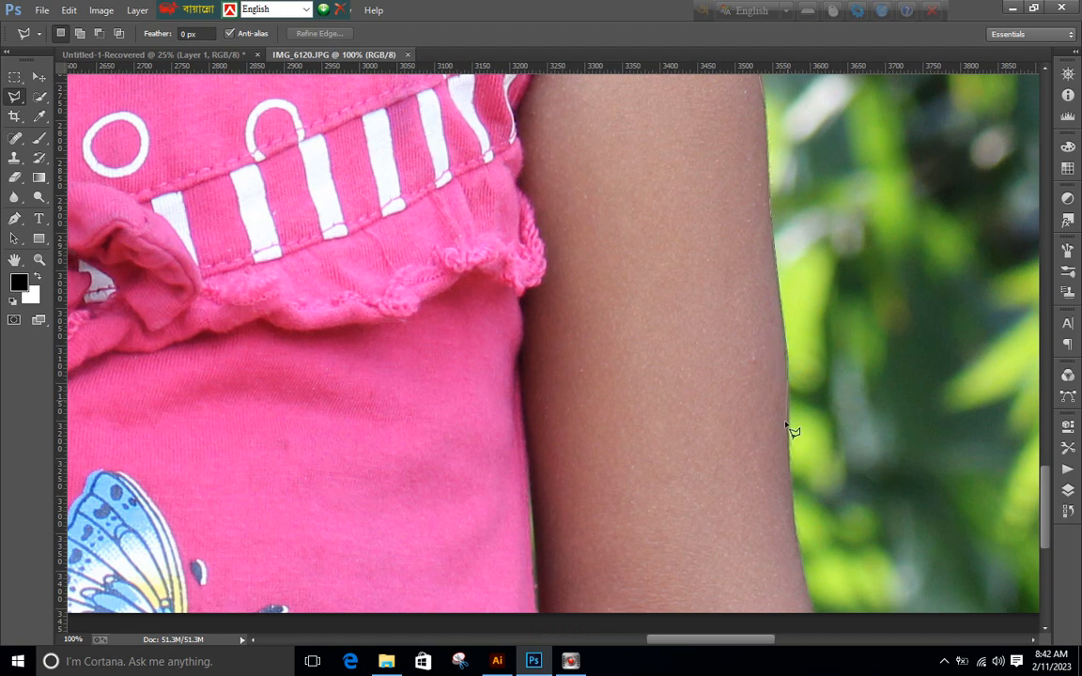
left_click(792, 475)
Finish the arm's outline at the photo's lower edge and close the selection along that edge at its starting point
left_click_drag(794, 549, 778, 405)
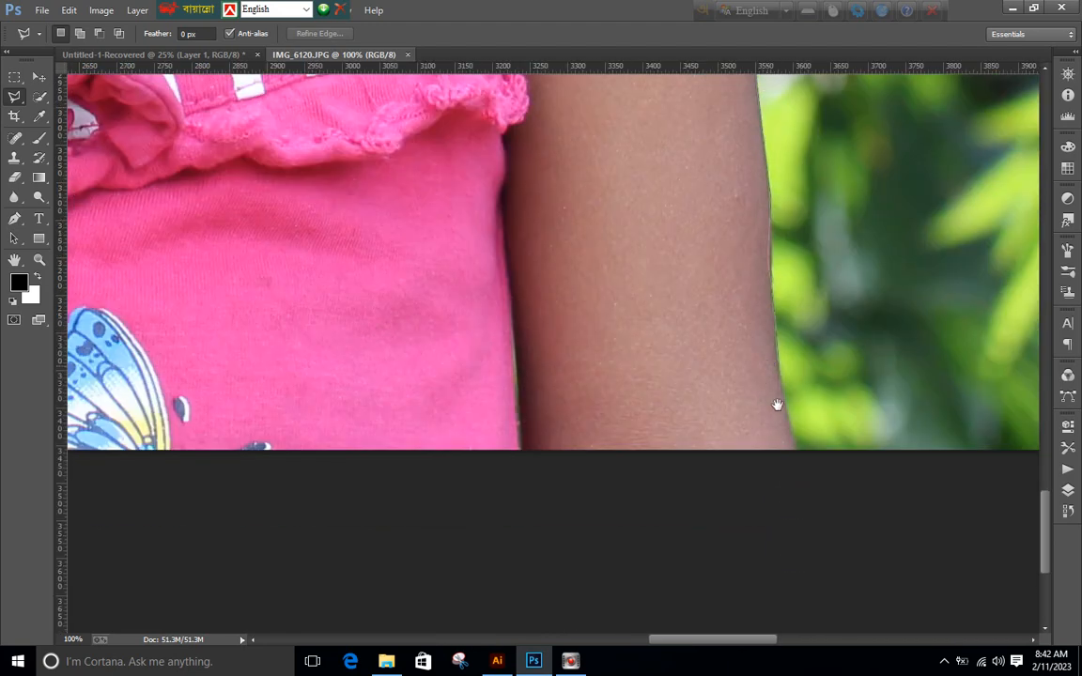
left_click(797, 451)
scroll(705, 483, "down", 3)
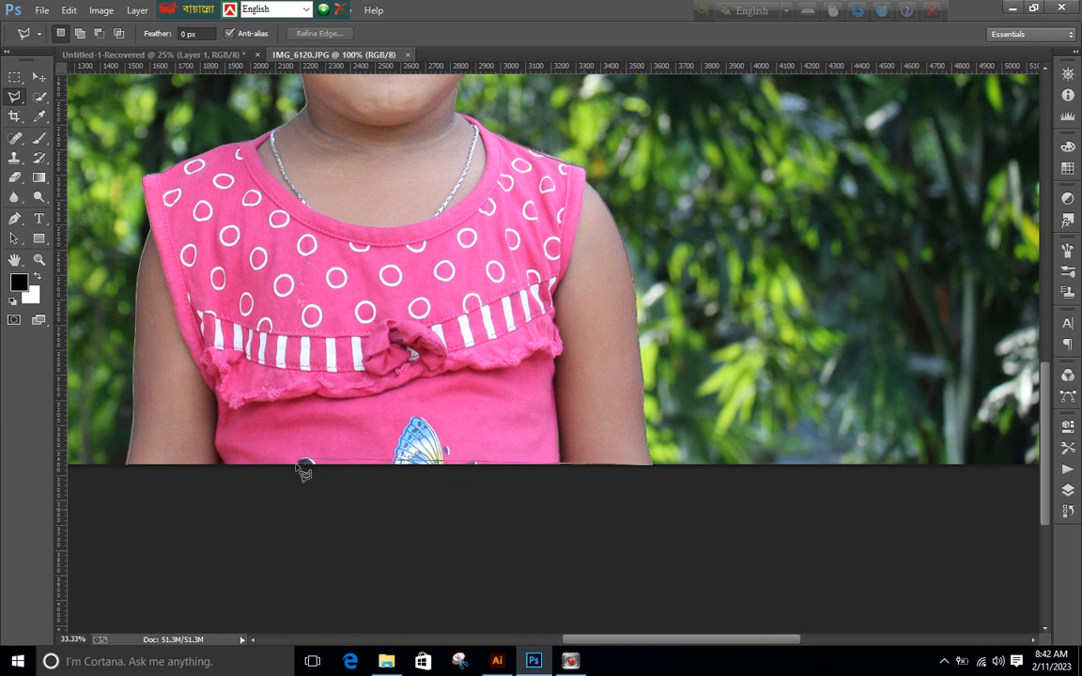
left_click(125, 465)
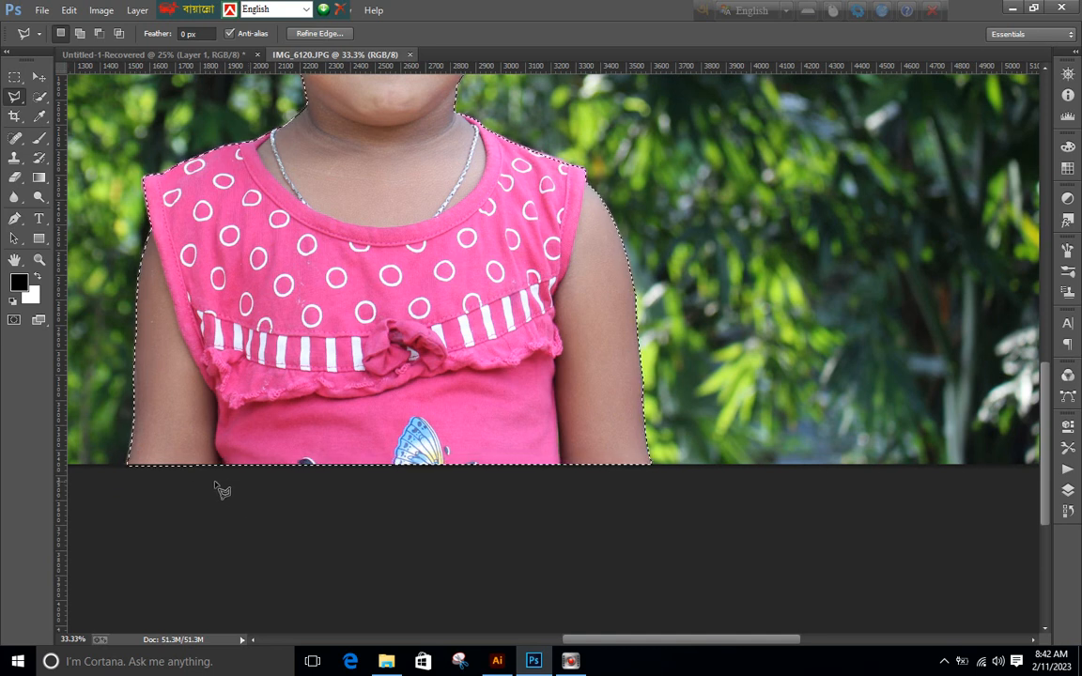
Create a new document from the U.S. Paper preset, Letter size at 300 pixels/inch, and dock it beside the other open documents
left_click_drag(368, 293, 408, 462)
left_click_drag(368, 318, 414, 465)
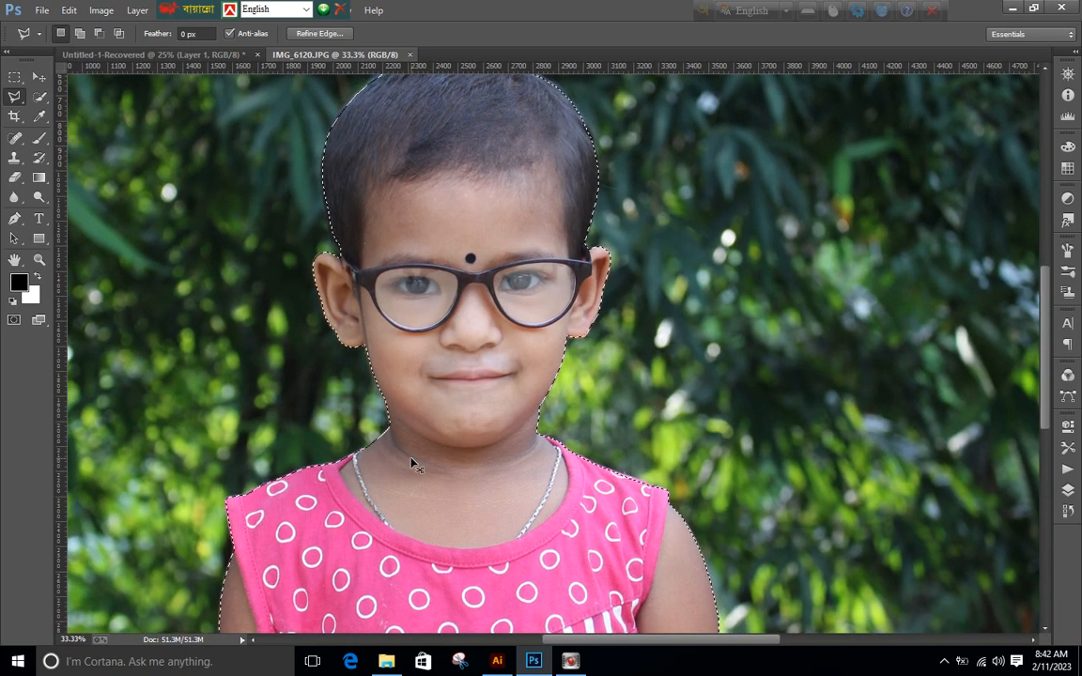
key("ctrl+minus")
key("ctrl+minus")
key("ctrl+minus")
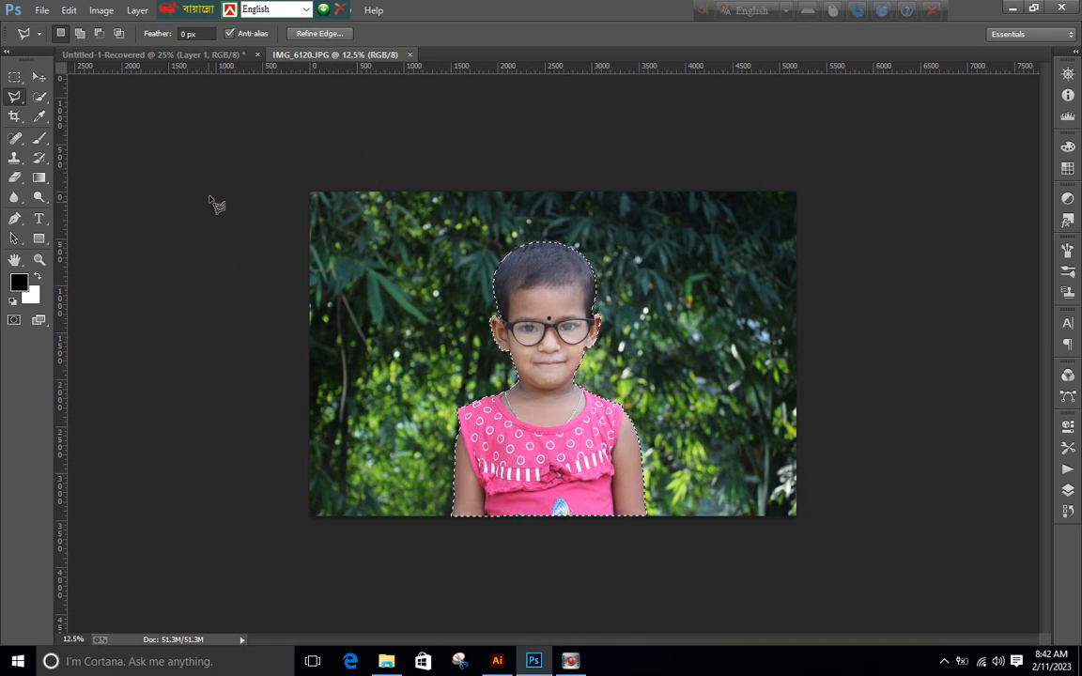
left_click(42, 10)
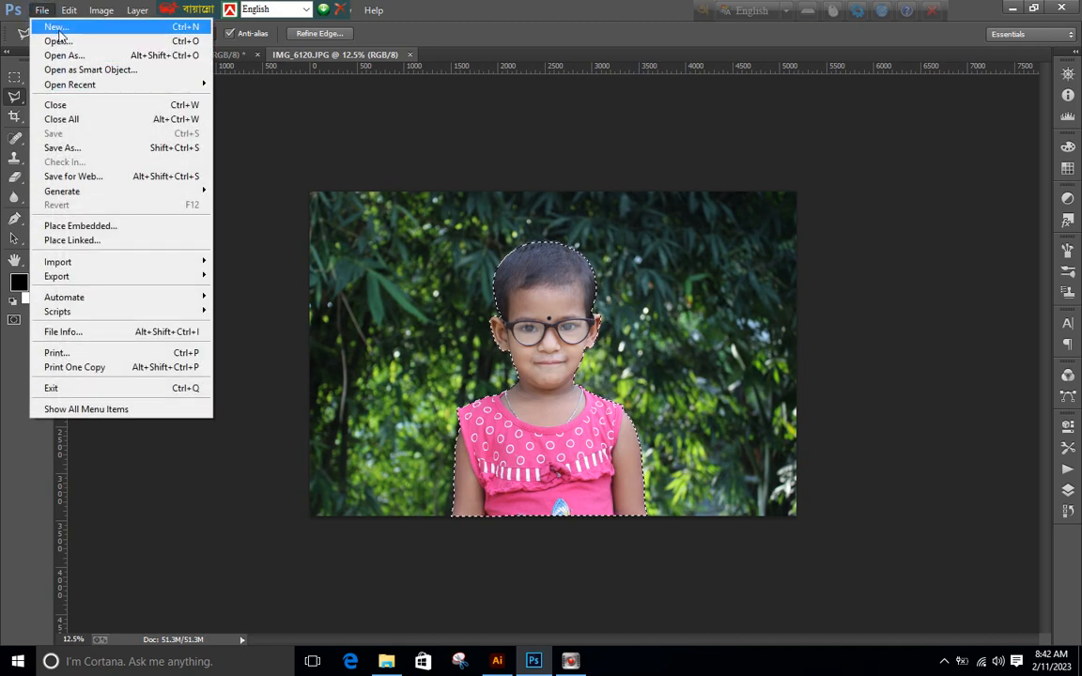
left_click(55, 27)
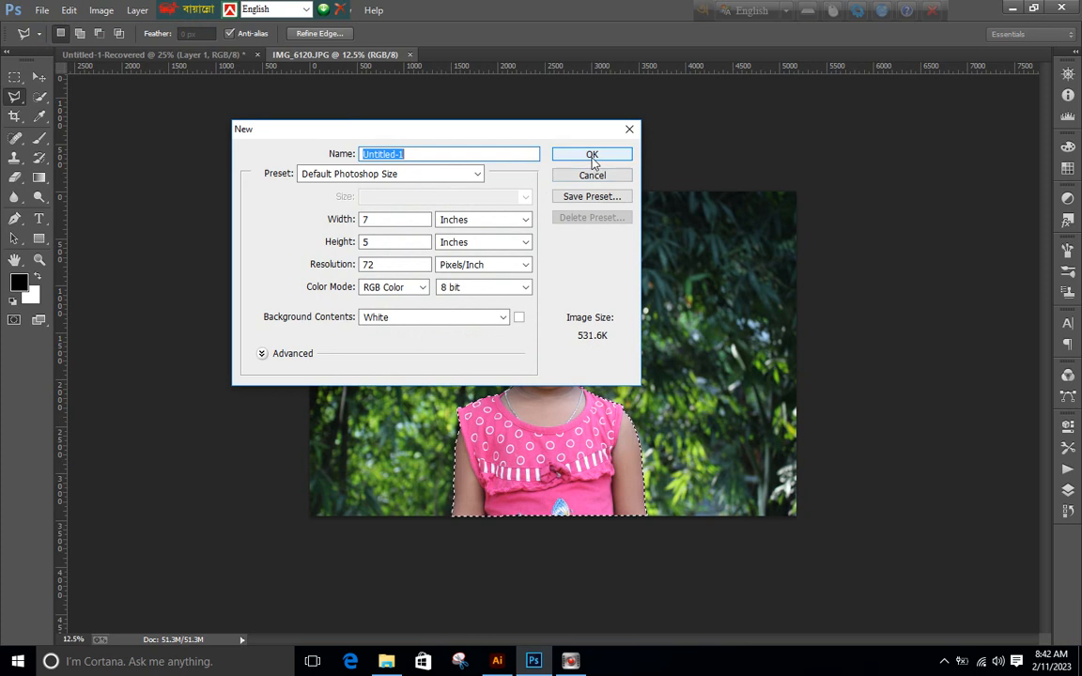
left_click(413, 175)
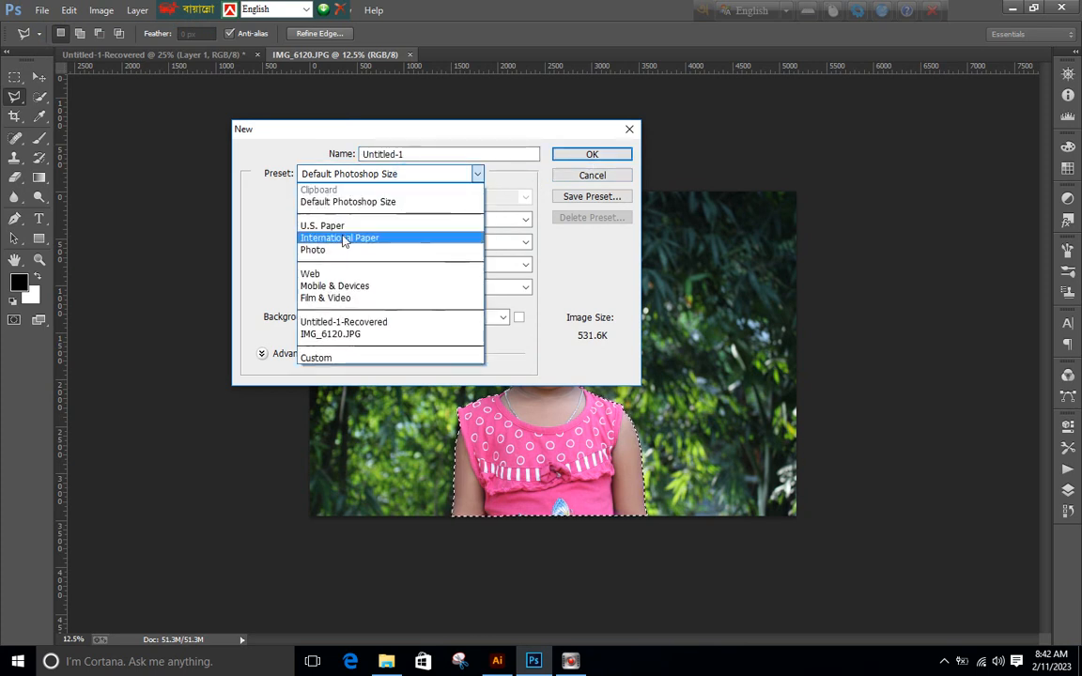
left_click(329, 227)
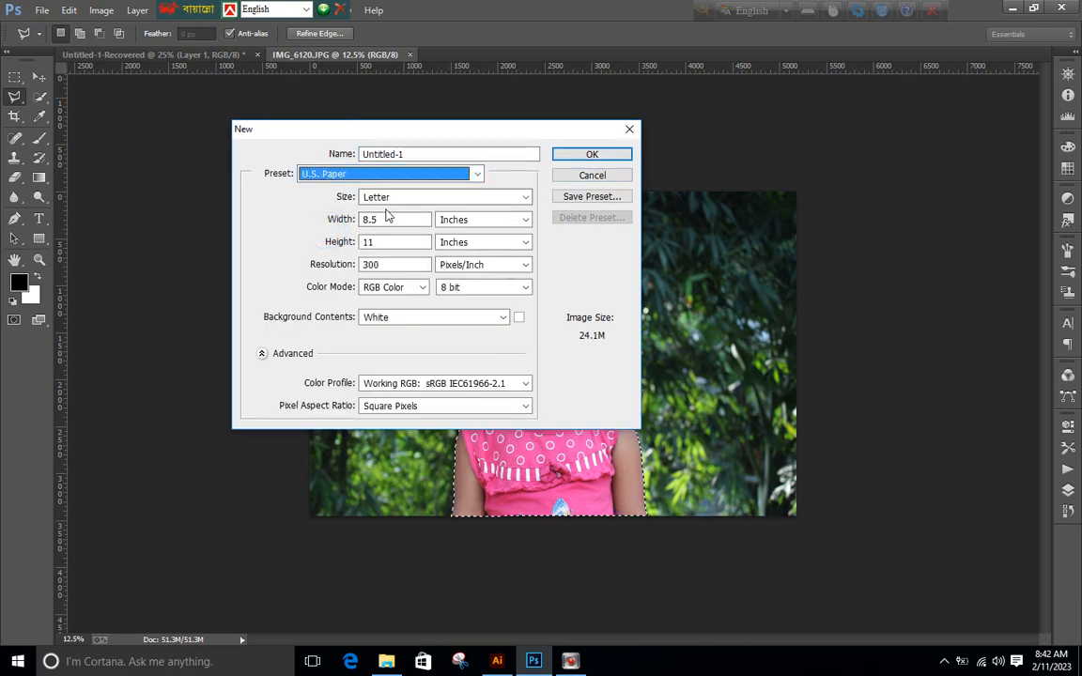
left_click(597, 154)
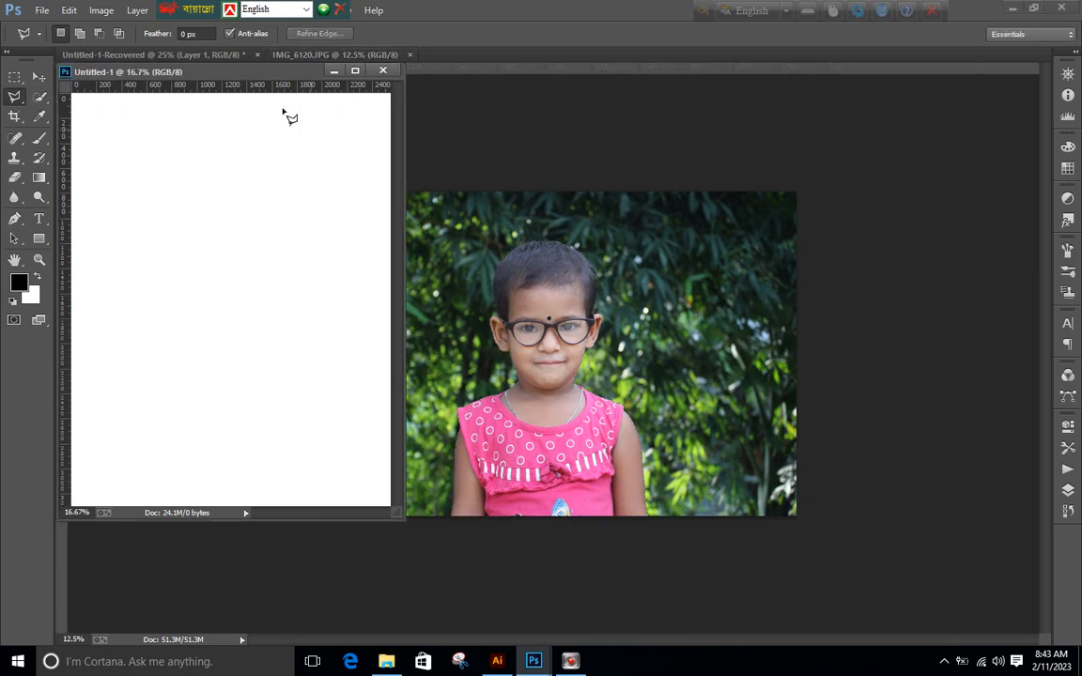
left_click_drag(245, 77, 634, 66)
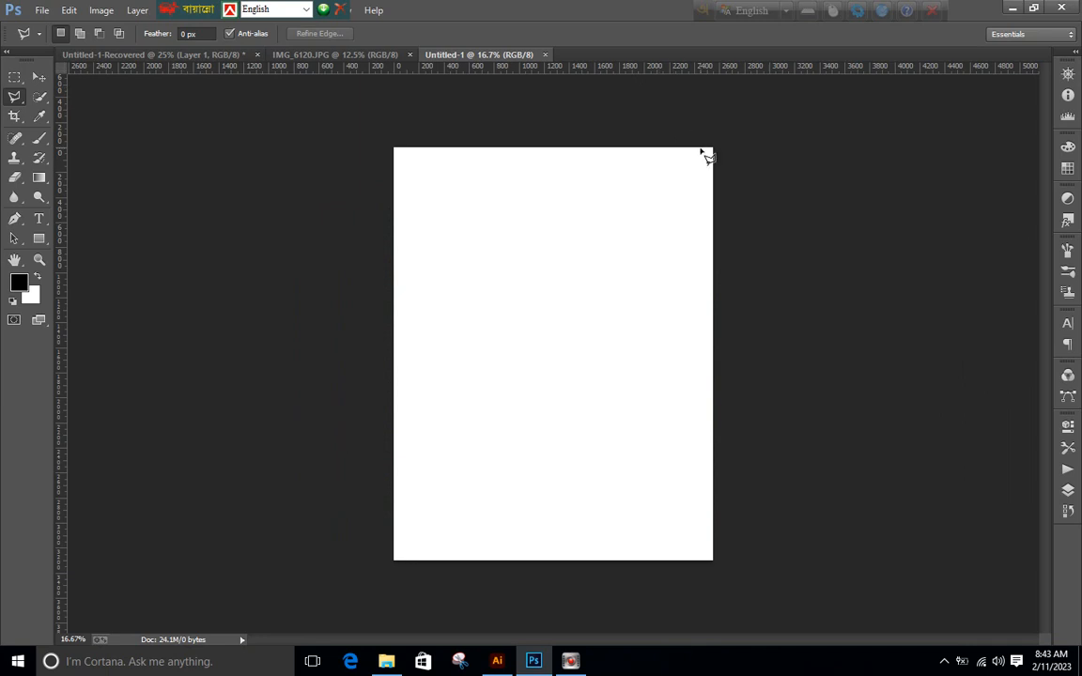
Select the entire white page of the new document with the Rectangular Marquee tool
key("ctrl+plus")
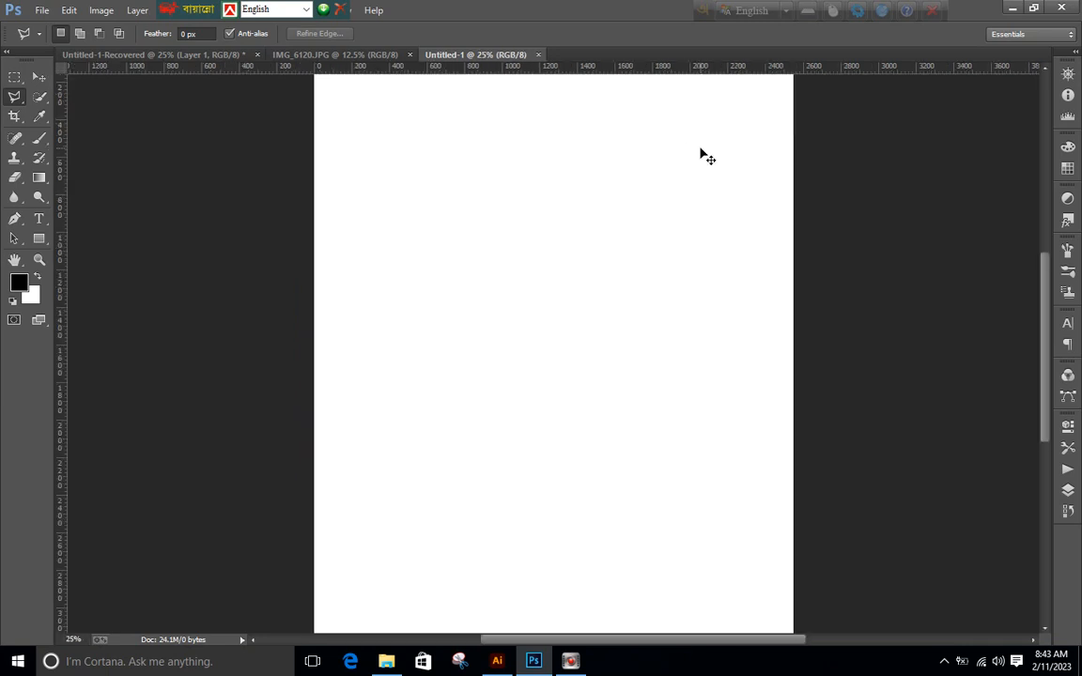
key("ctrl+minus")
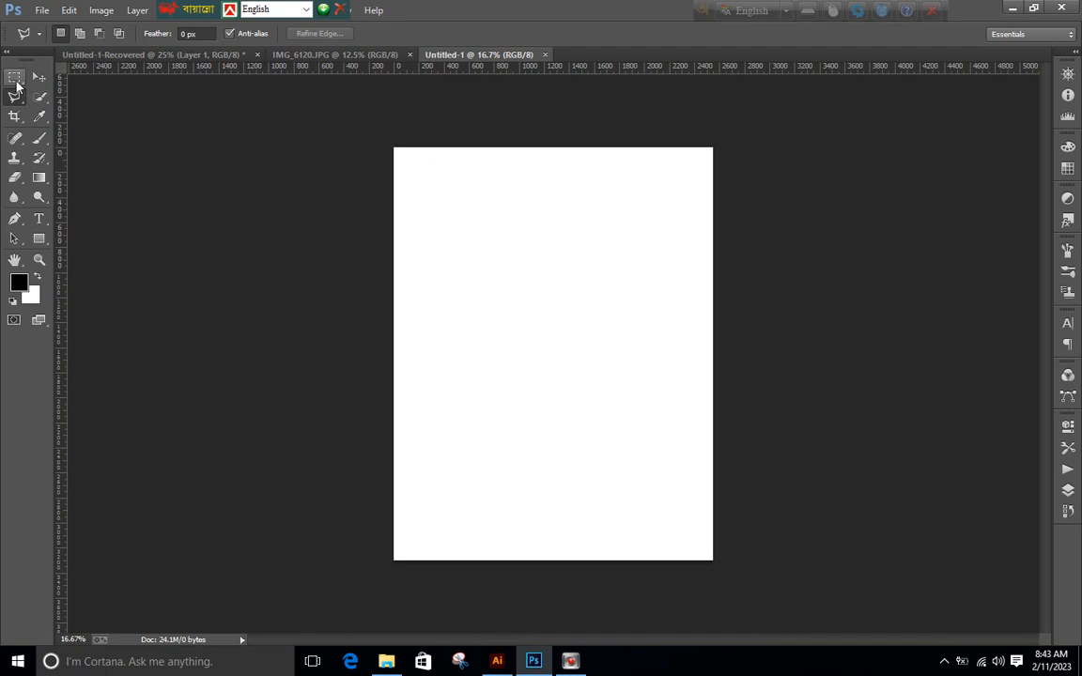
left_click(14, 76)
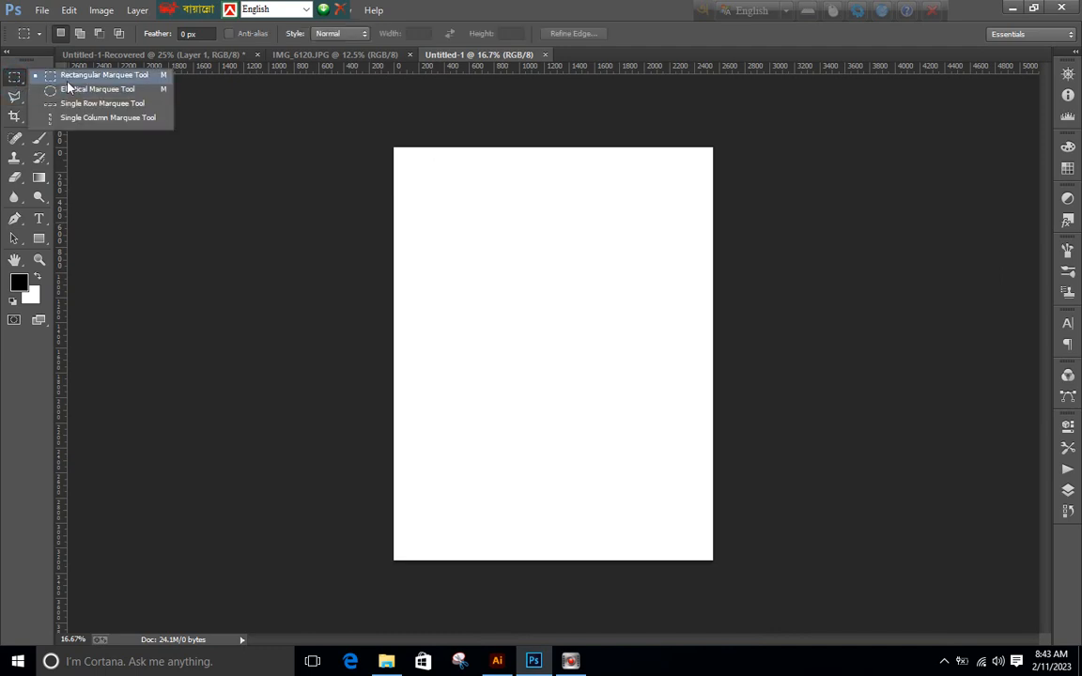
left_click(67, 81)
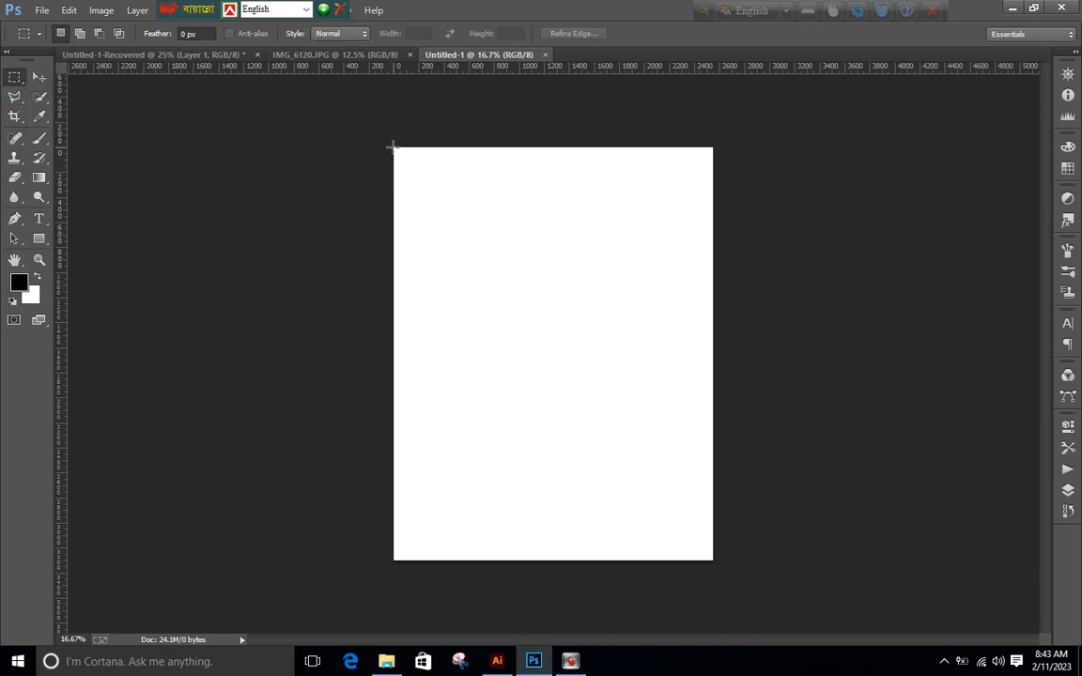
left_click_drag(393, 148, 712, 564)
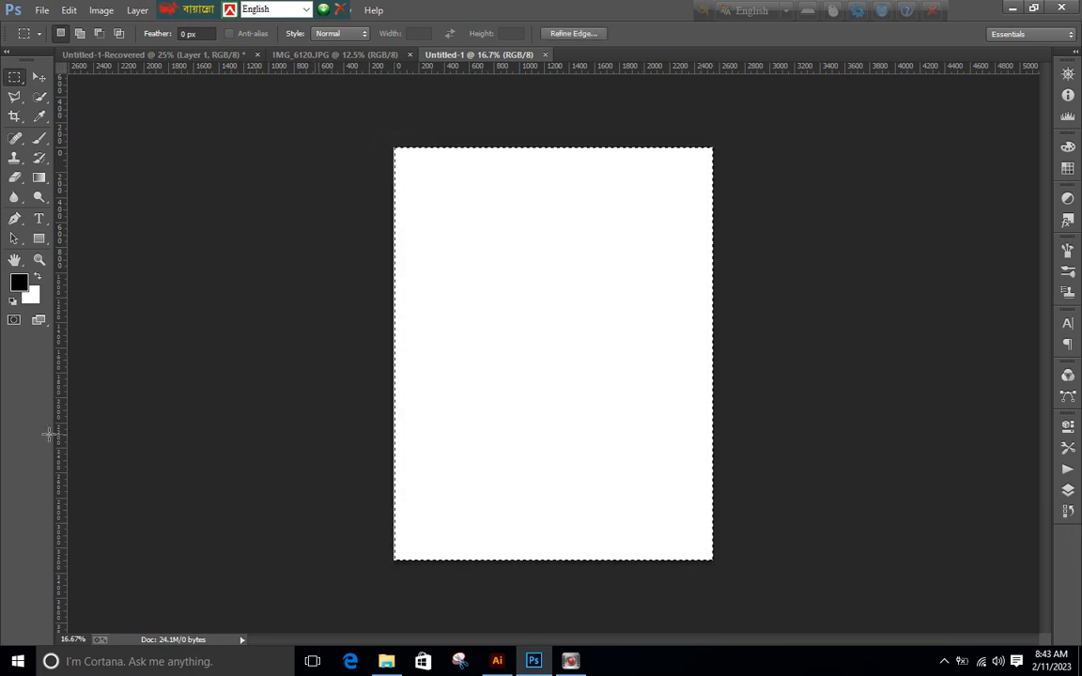
Set the background colour to bright blue, #0438f9
left_click(30, 293)
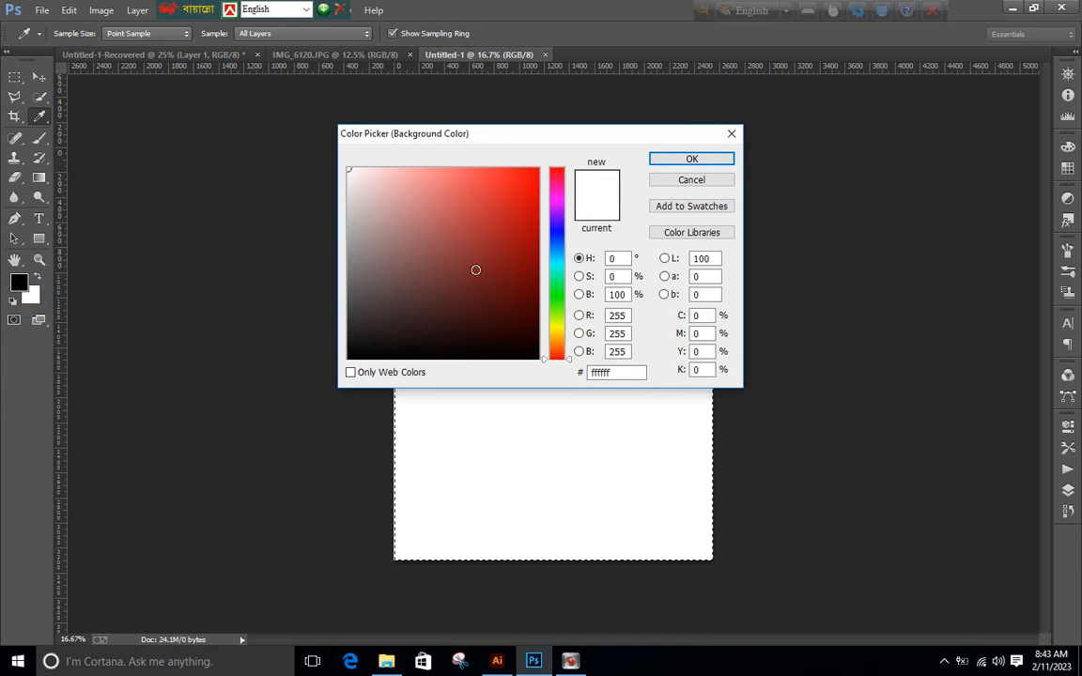
left_click_drag(558, 292, 564, 242)
left_click(532, 177)
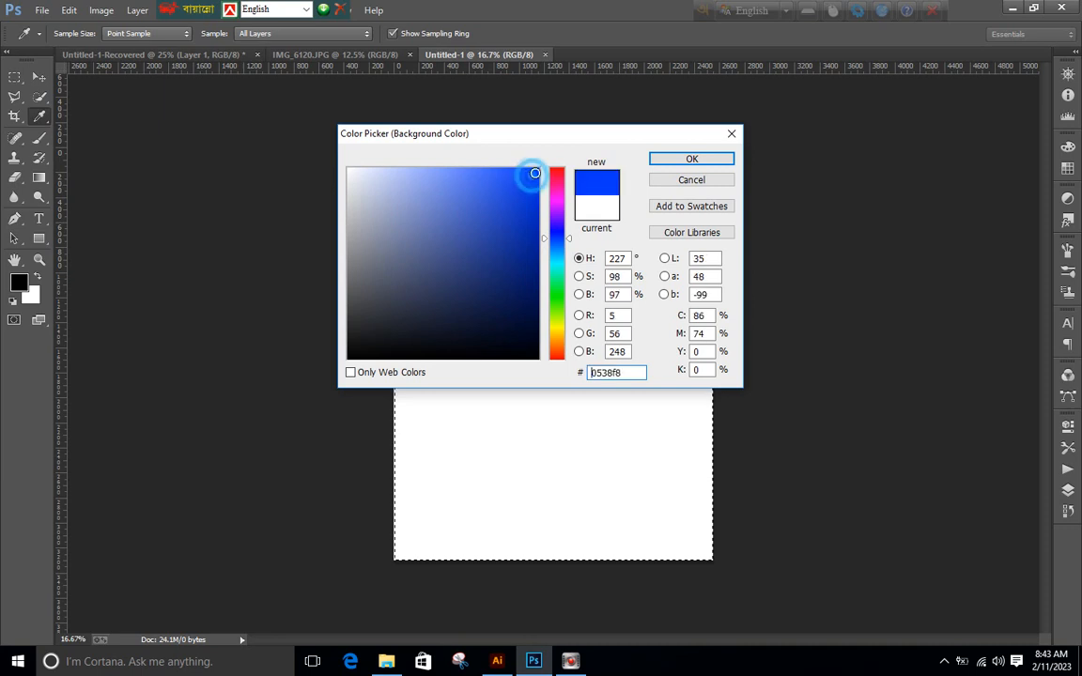
left_click(691, 159)
Set the foreground colour to bright green with a hue of 127°
left_click(19, 280)
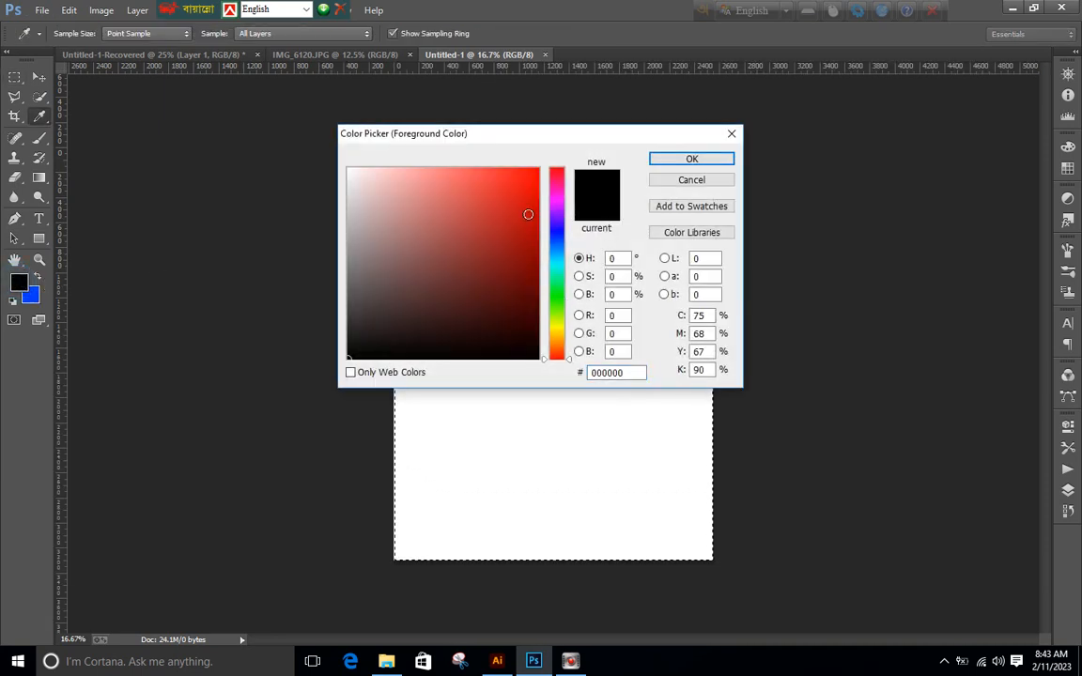
left_click(561, 293)
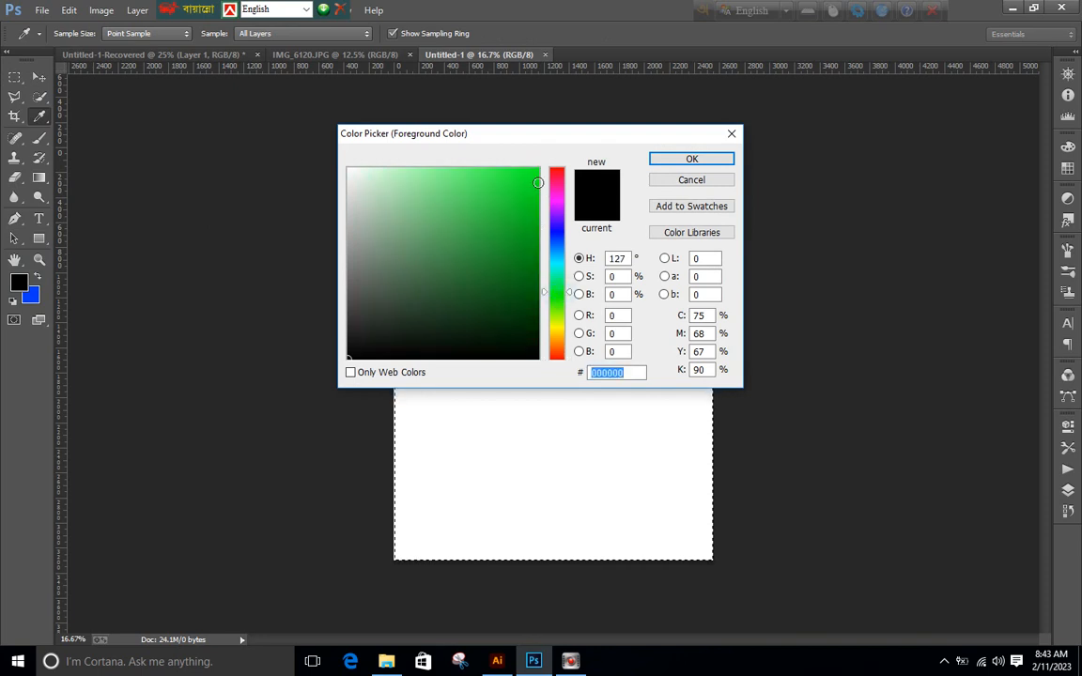
left_click(537, 179)
left_click(690, 161)
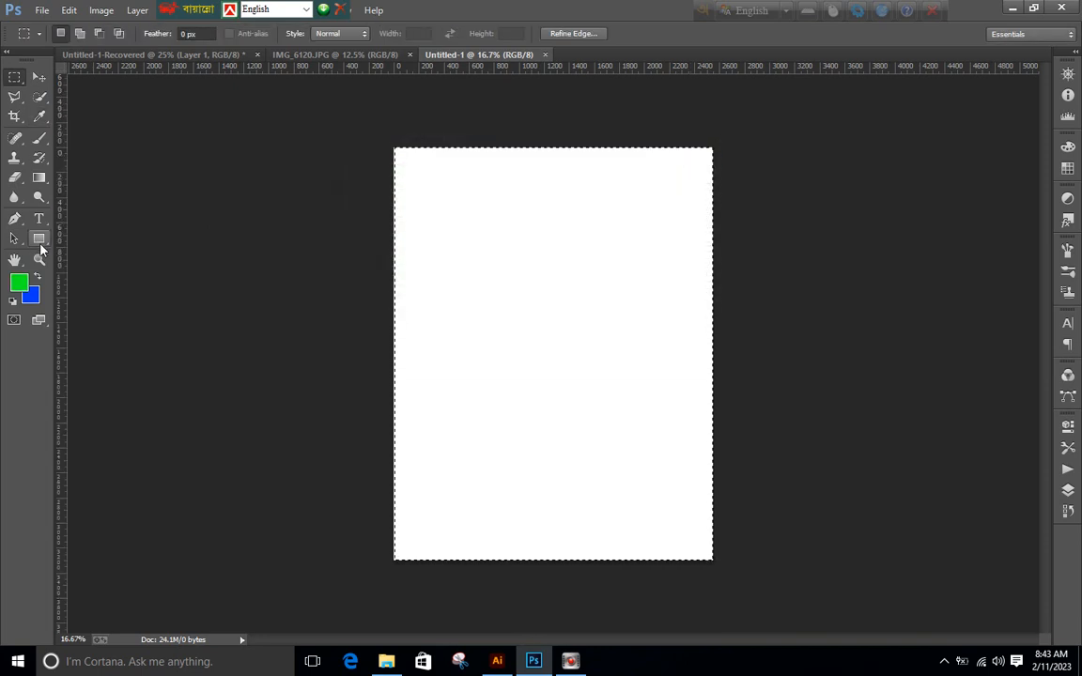
Try the green foreground fill on the selected page and refill it with the blue background colour
left_click(30, 298)
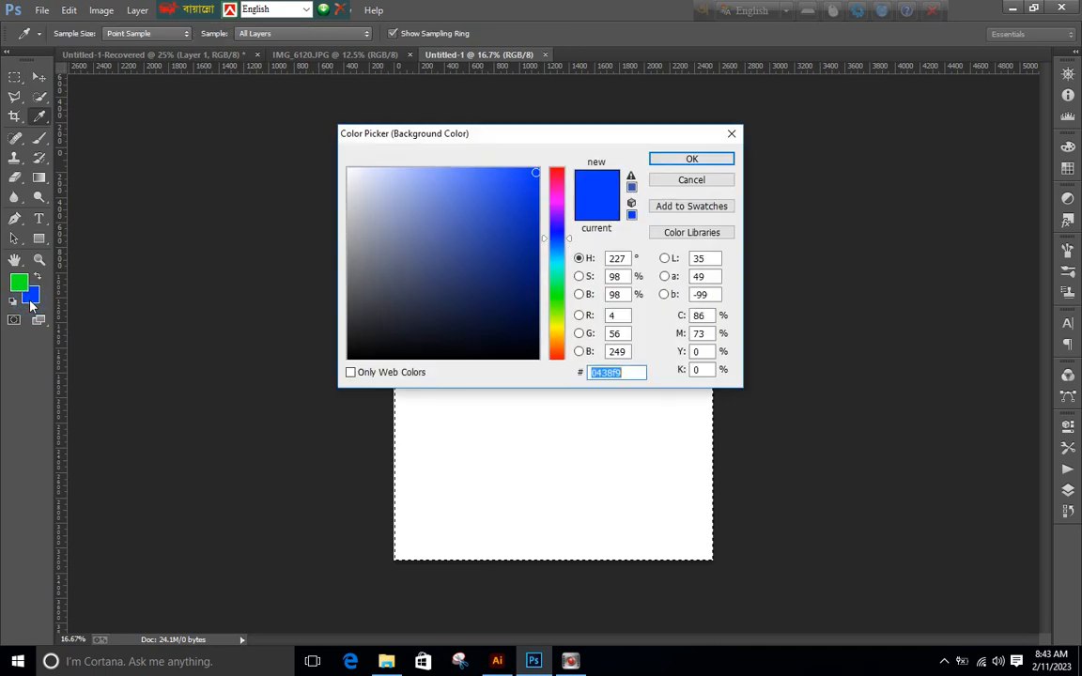
left_click(712, 181)
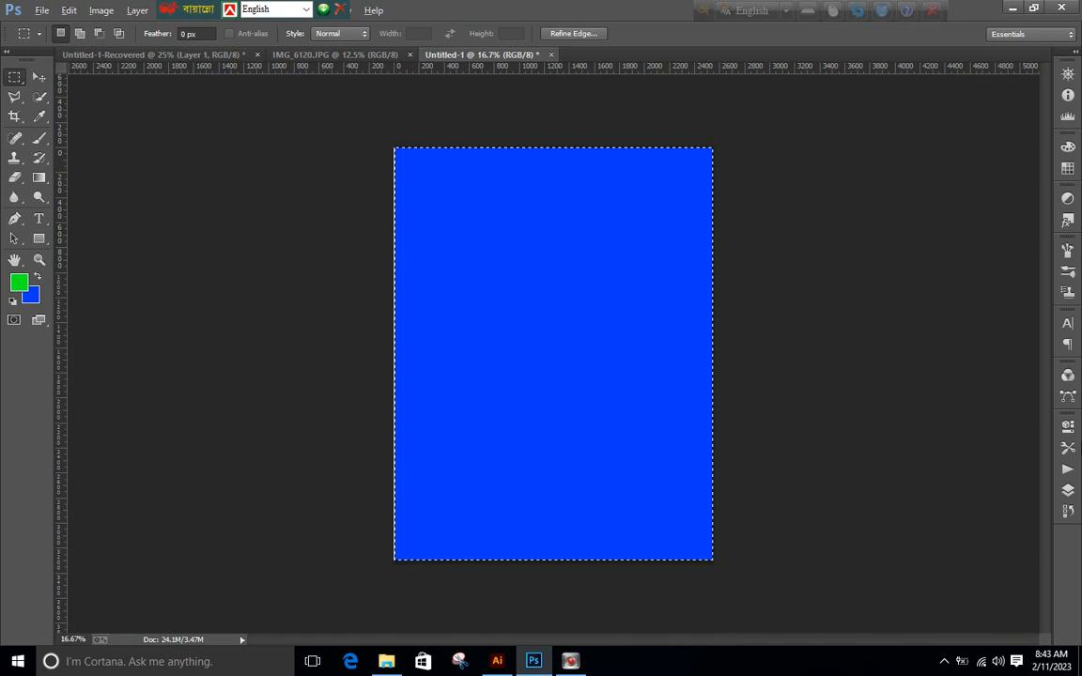
key("alt+BackSpace")
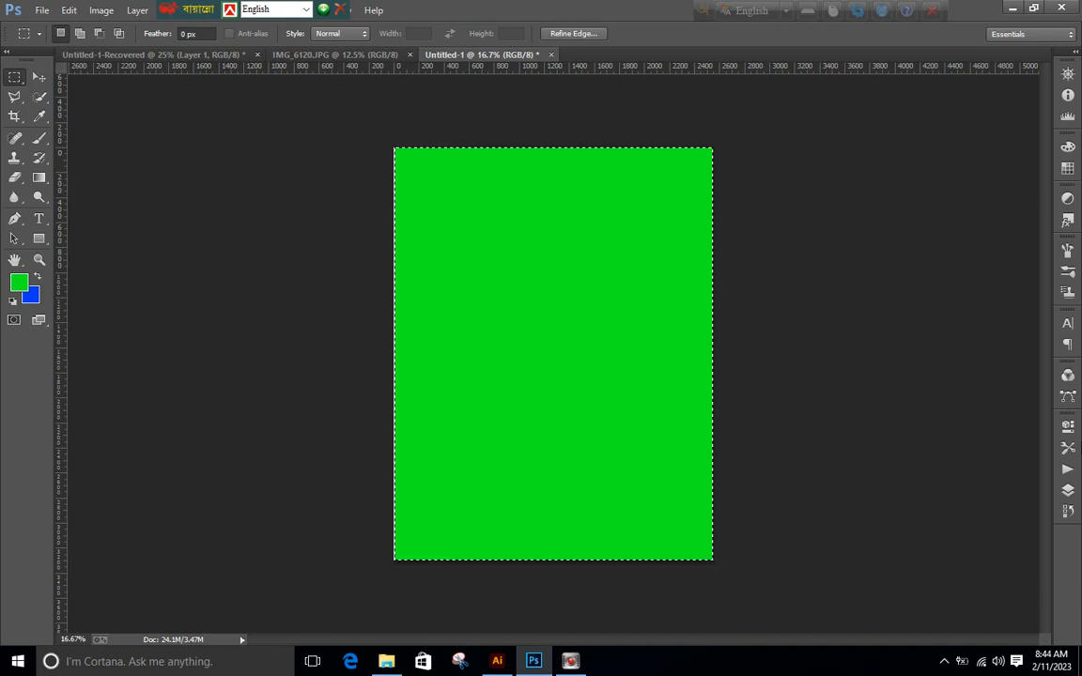
key("ctrl+BackSpace")
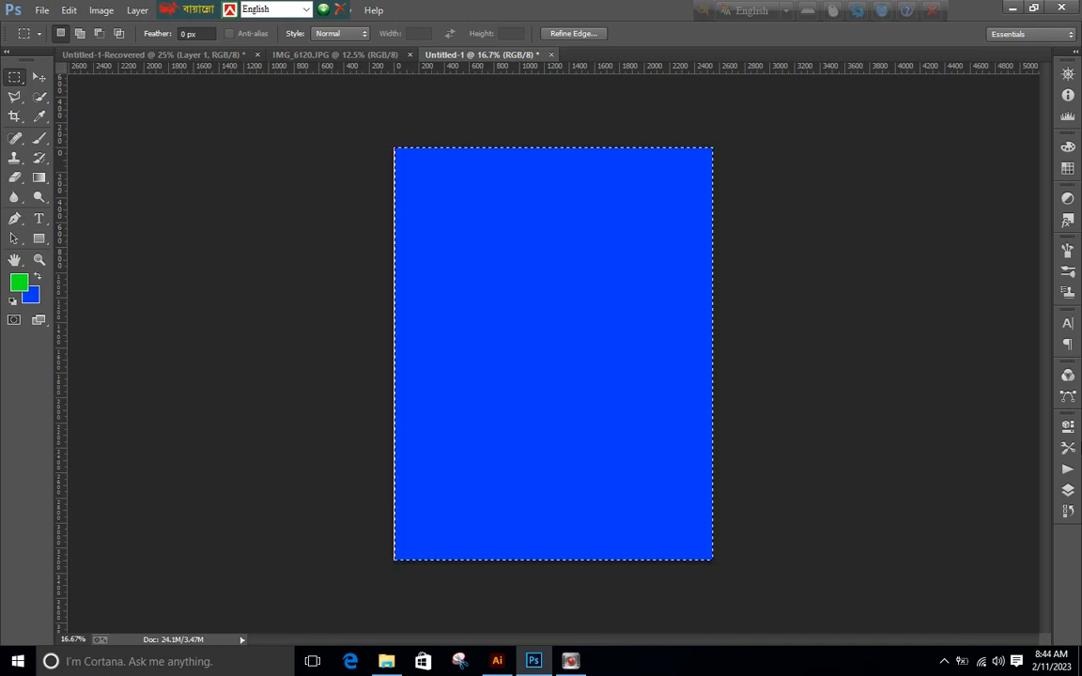
Move the selected child from IMG_6120.JPG onto the blue page of Untitled-1 and align the cut-out with the page's lower edge
key("ctrl+plus")
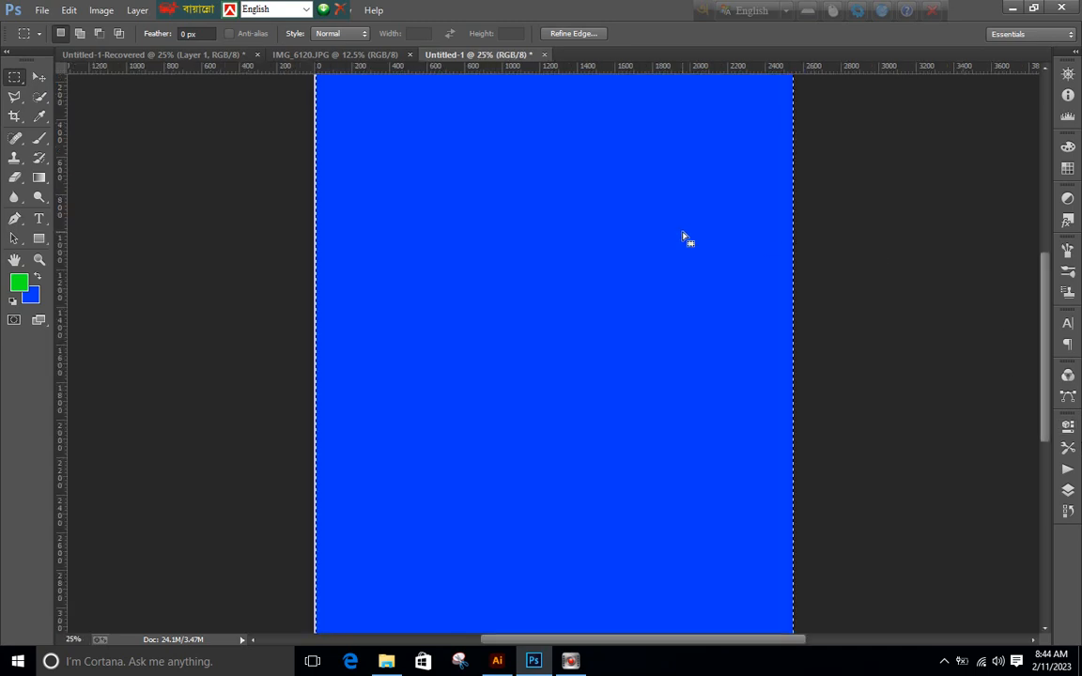
left_click(183, 57)
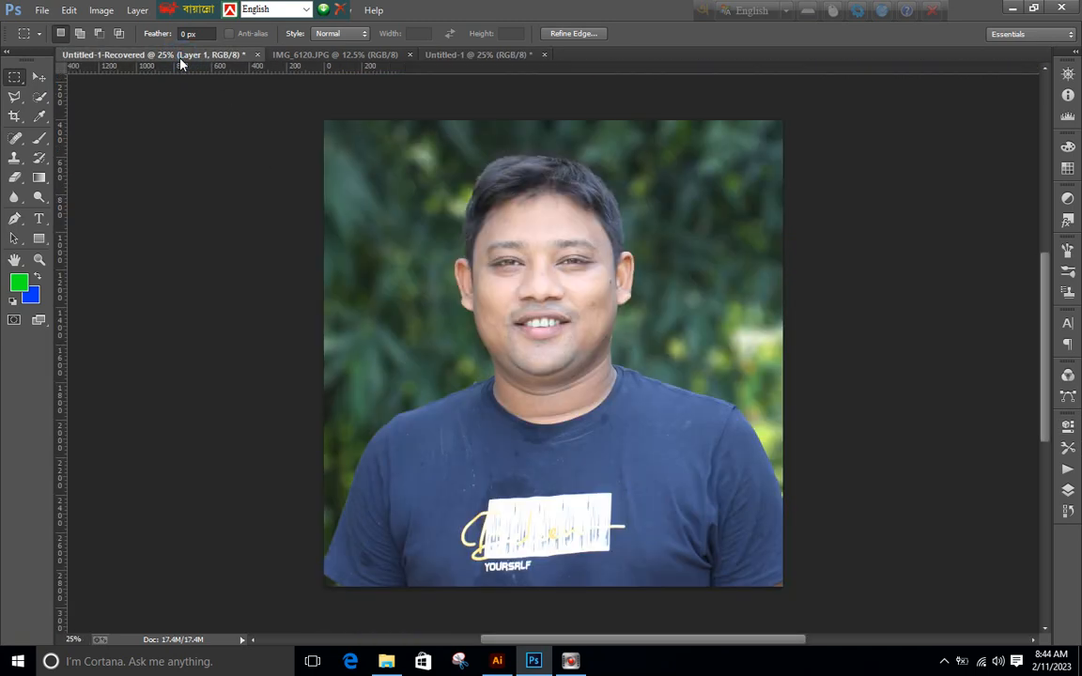
left_click(363, 53)
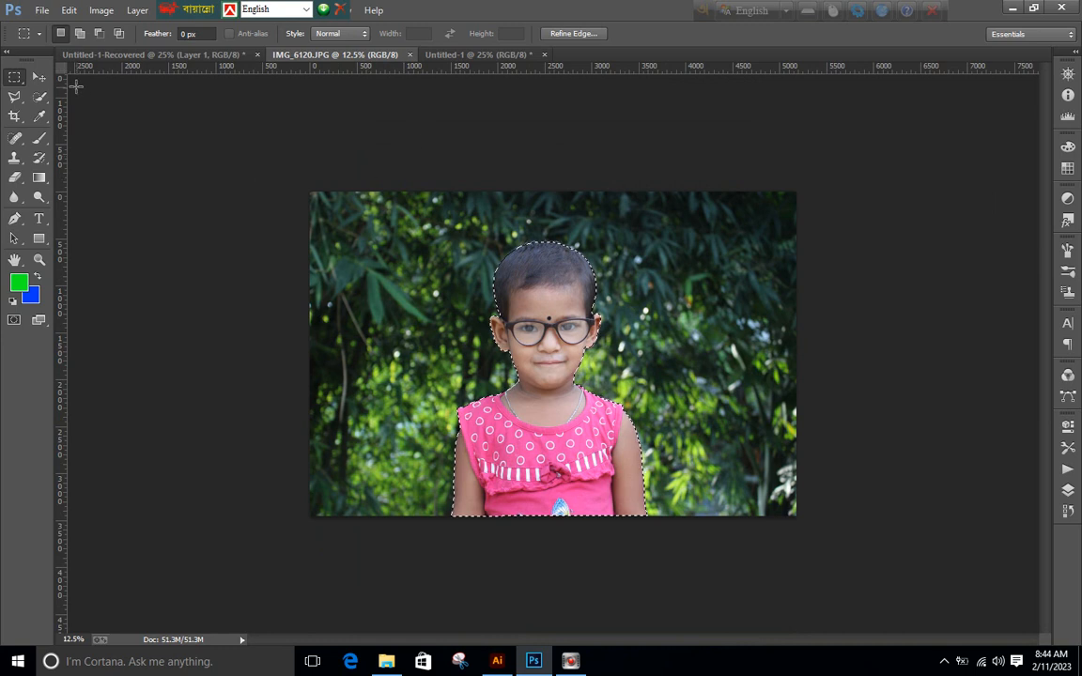
left_click(37, 79)
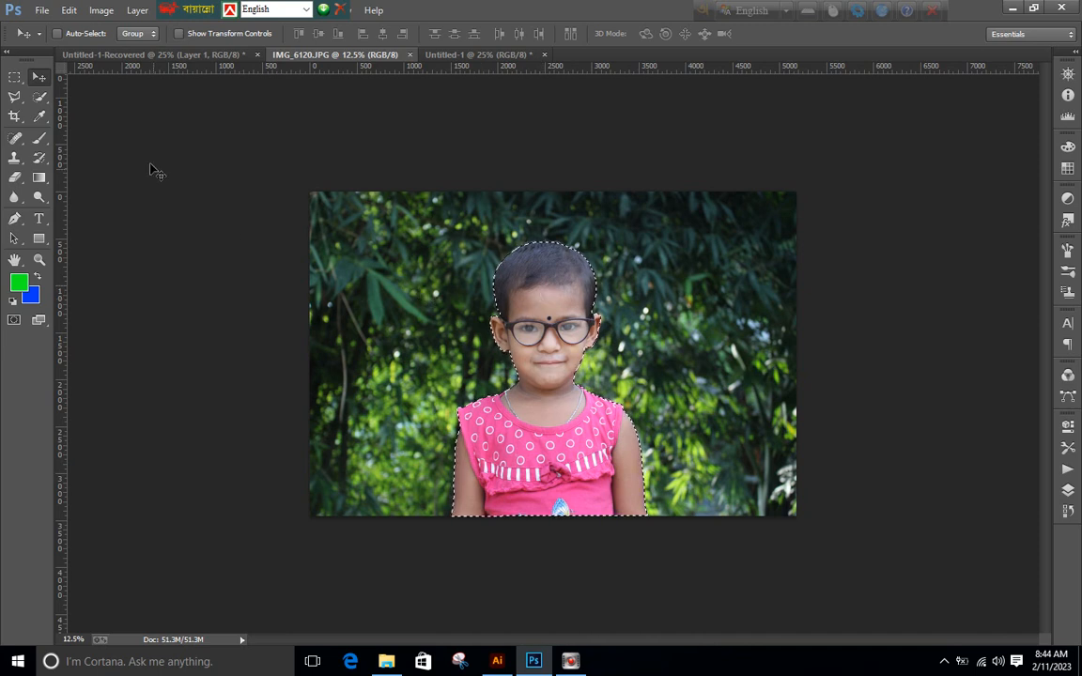
left_click(39, 76)
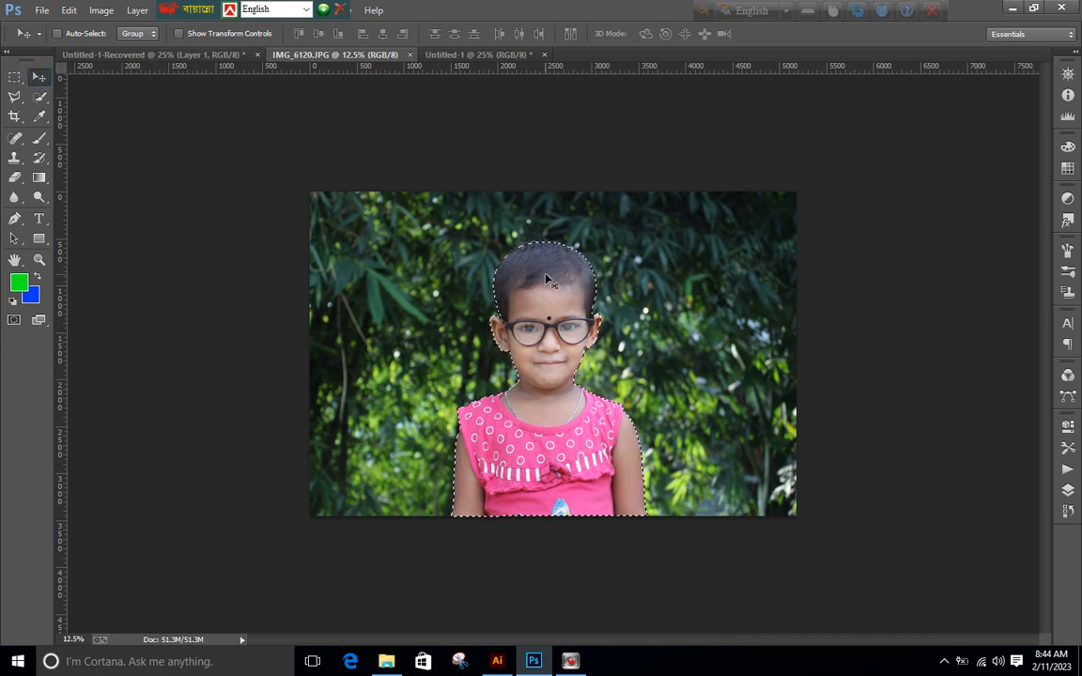
left_click_drag(545, 279, 544, 155)
key("ctrl+minus")
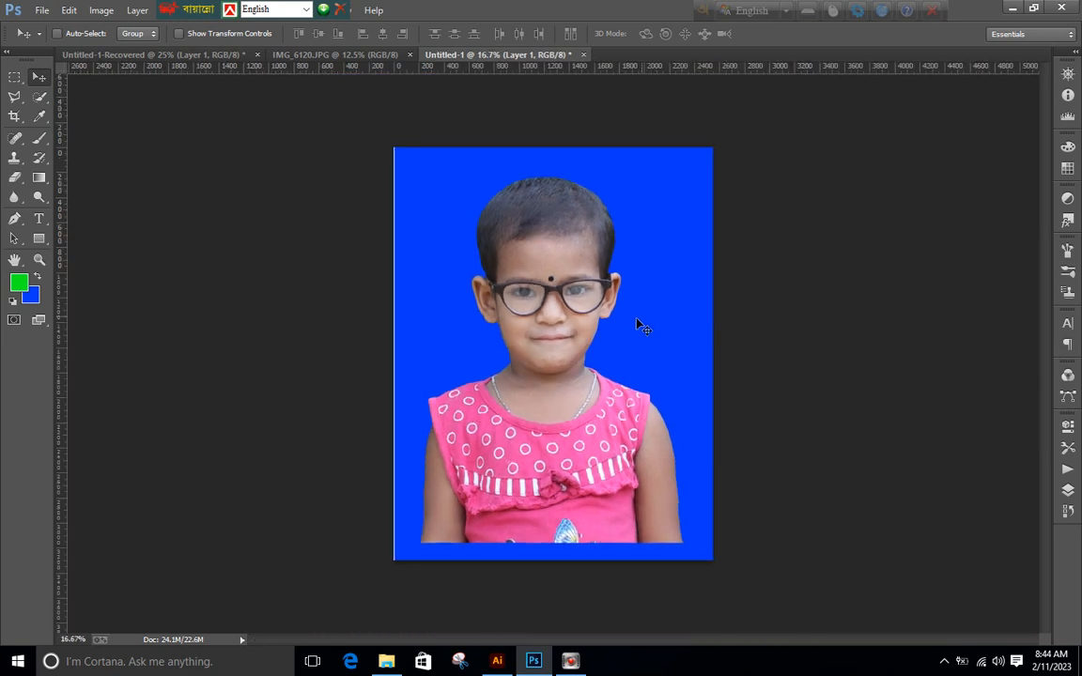
left_click_drag(521, 295, 536, 331)
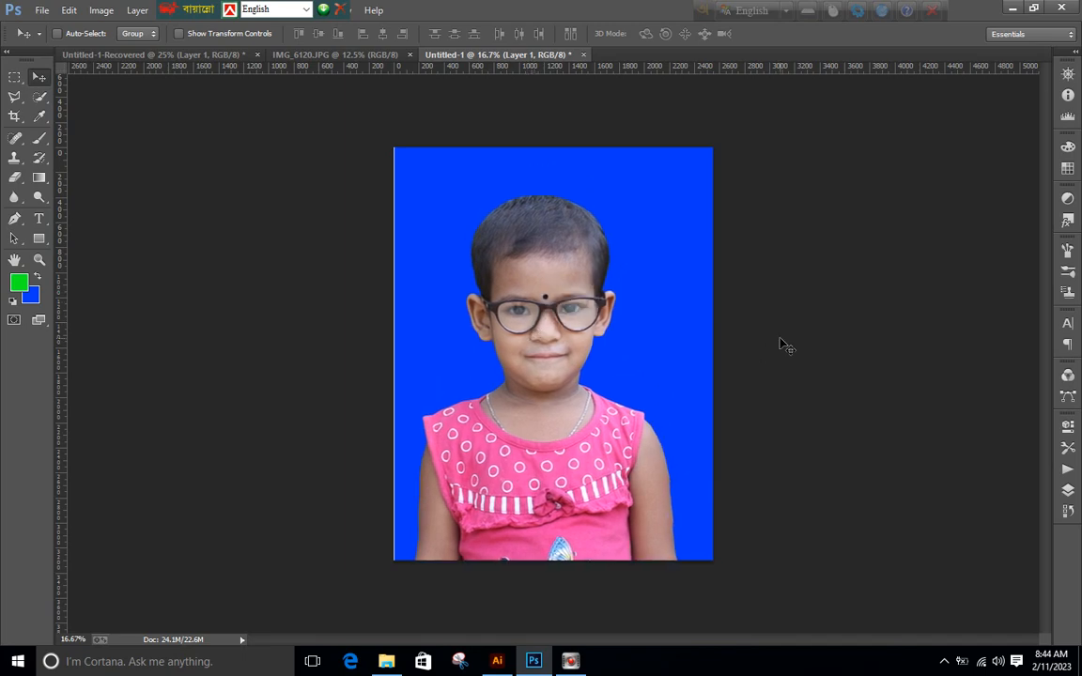
Inspect the cut-out's edges around the face, ears and hair against the blue background
key("ctrl+plus")
key("ctrl+plus")
key("ctrl+plus")
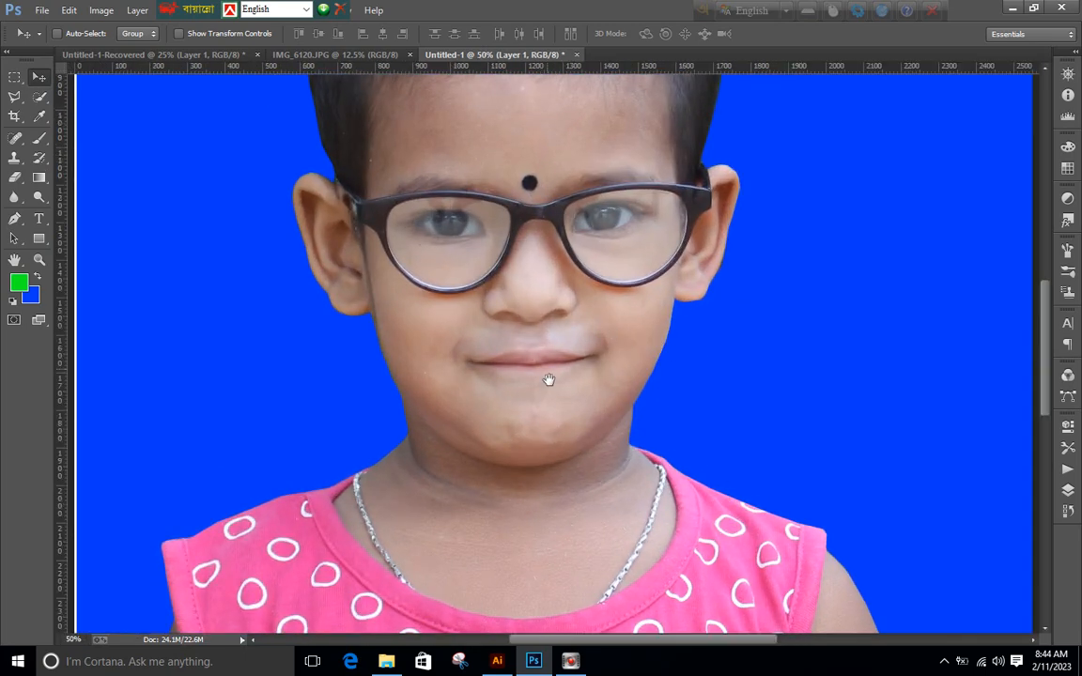
left_click_drag(555, 391, 560, 224)
left_click_drag(575, 287, 554, 413)
left_click_drag(545, 274, 541, 234)
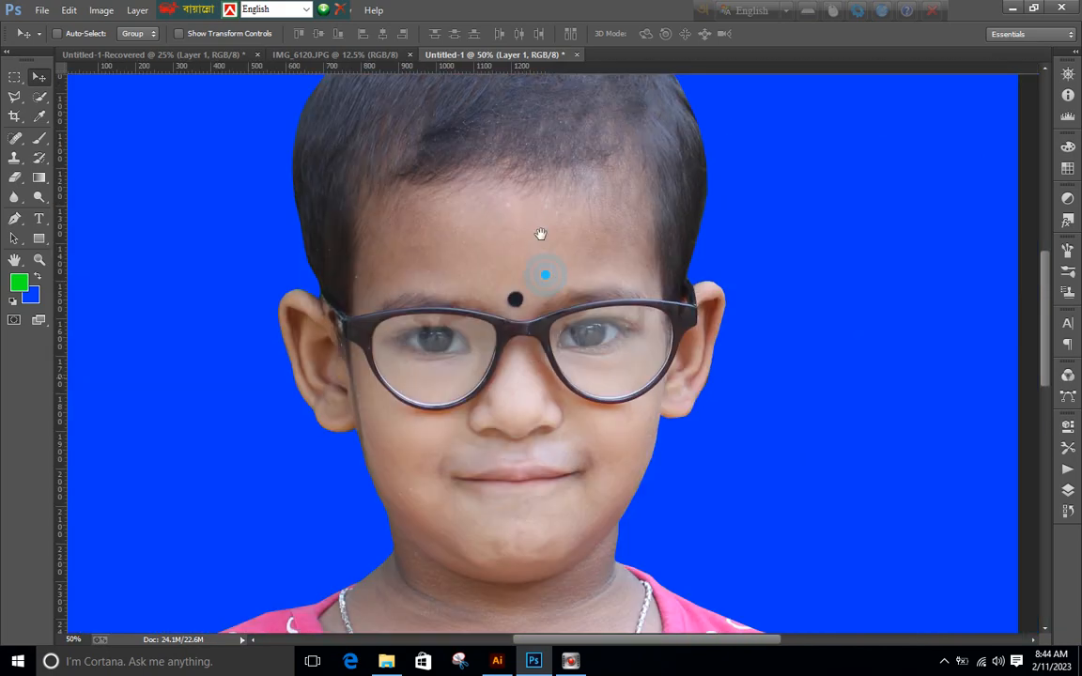
left_click_drag(549, 139, 536, 278)
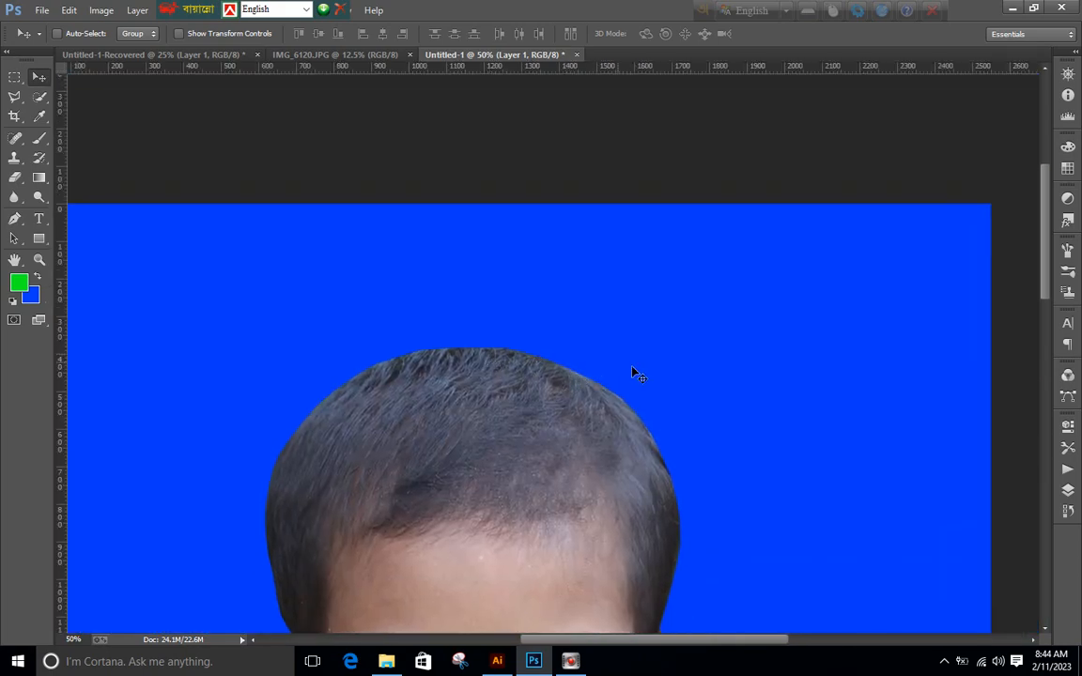
key("ctrl+minus")
key("ctrl+minus")
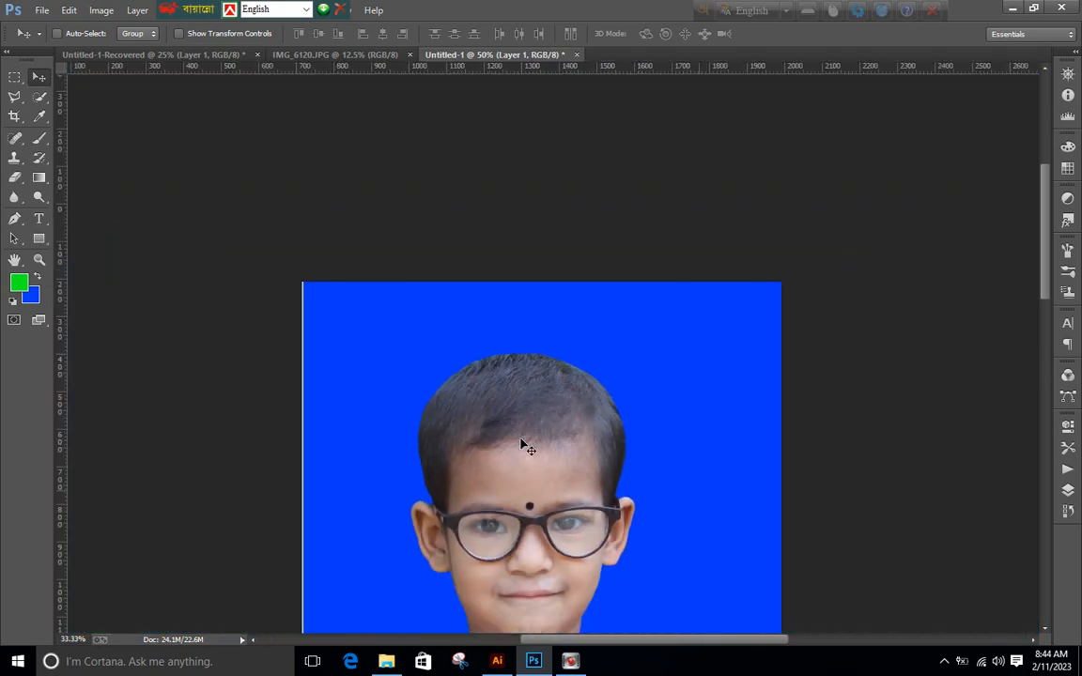
left_click_drag(521, 467, 489, 230)
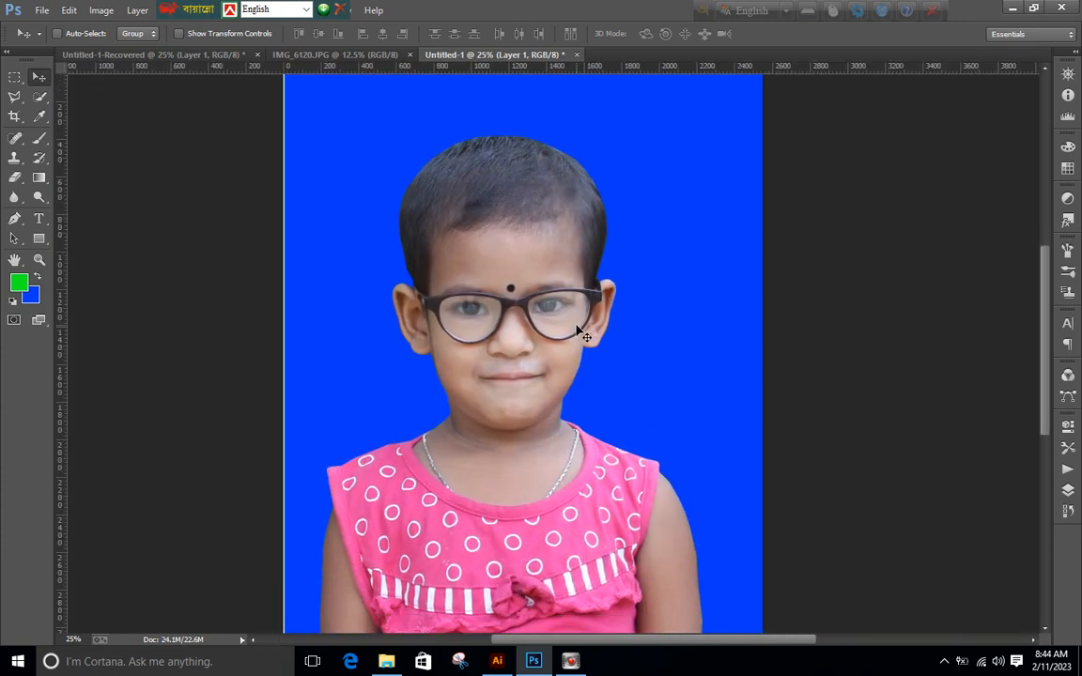
key("ctrl+minus")
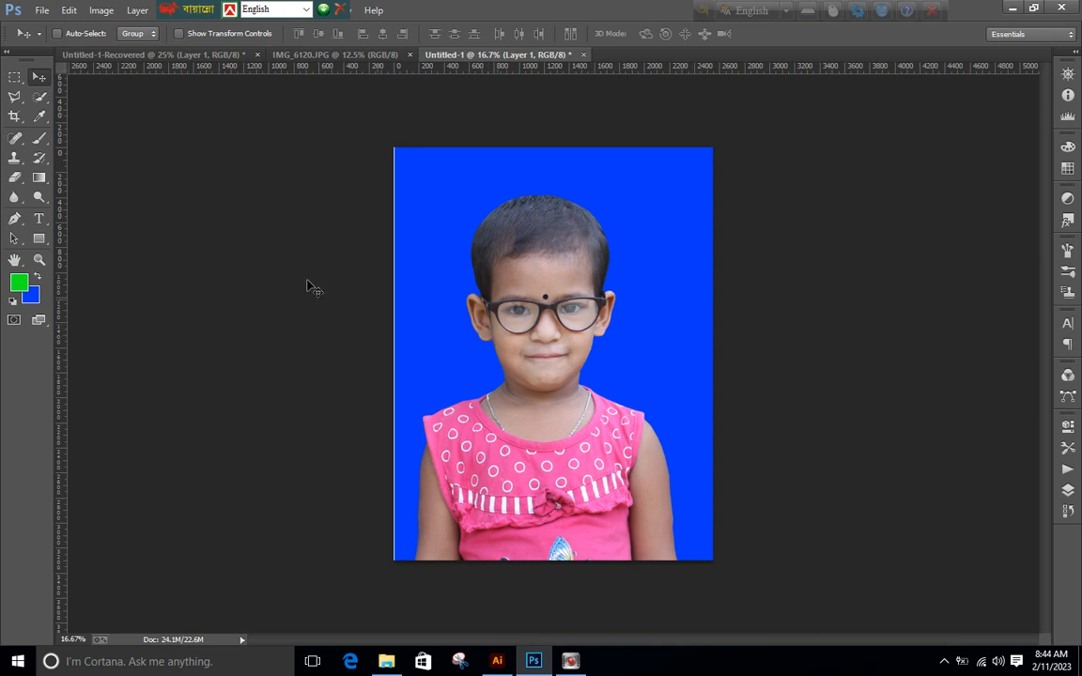
Nudge the child cut-out slightly to the right on the blue page, keeping it aligned with the lower edge
mouse_move(522, 292)
left_mouse_down()
mouse_move(537, 302)
mouse_move(529, 292)
left_mouse_up()
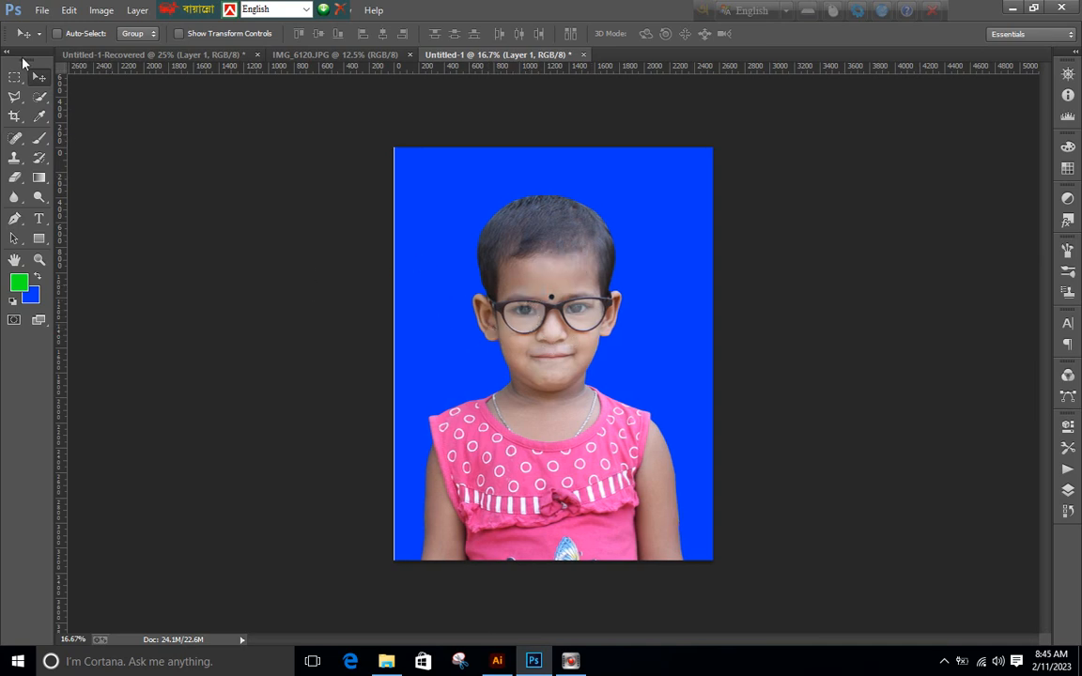
left_click(42, 13)
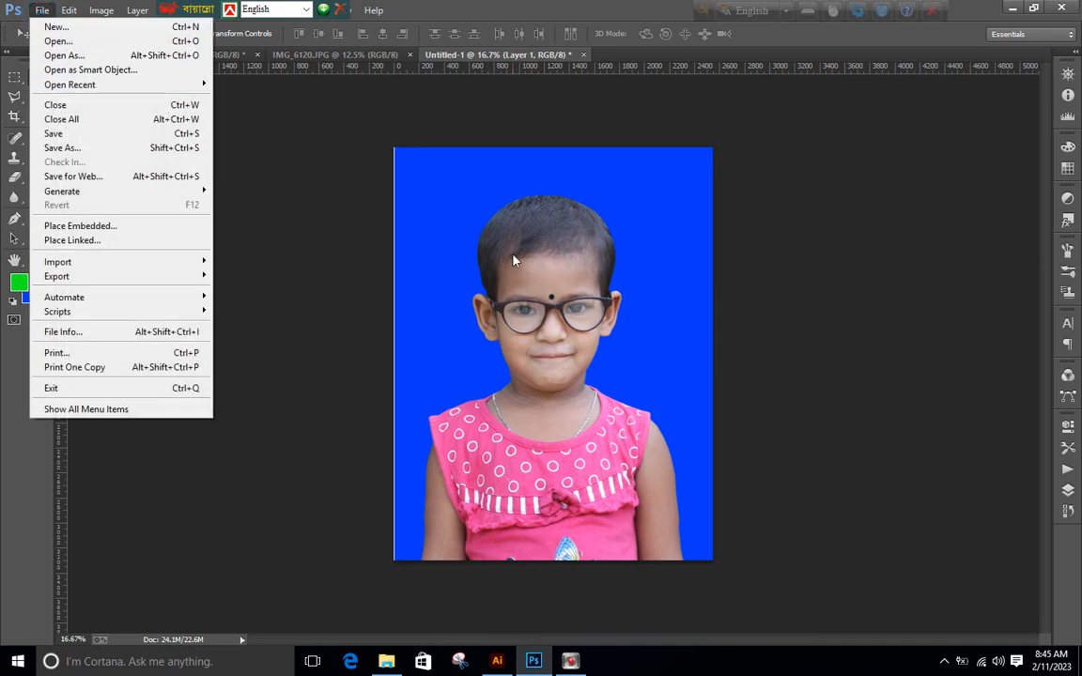
left_click(43, 12)
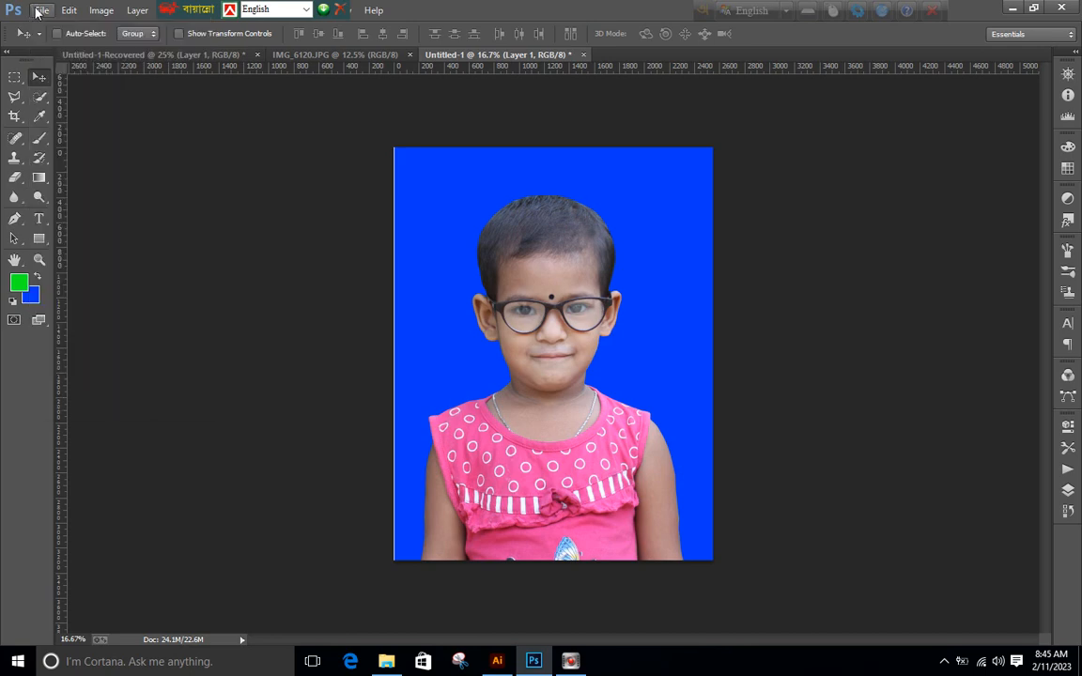
Save the document as a PSD in 7 Photoshop Part Tutorial > Thumble Class, named "My Soon Photos" plus the child's name, with Maximize Compatibility
left_click(42, 11)
left_click(69, 148)
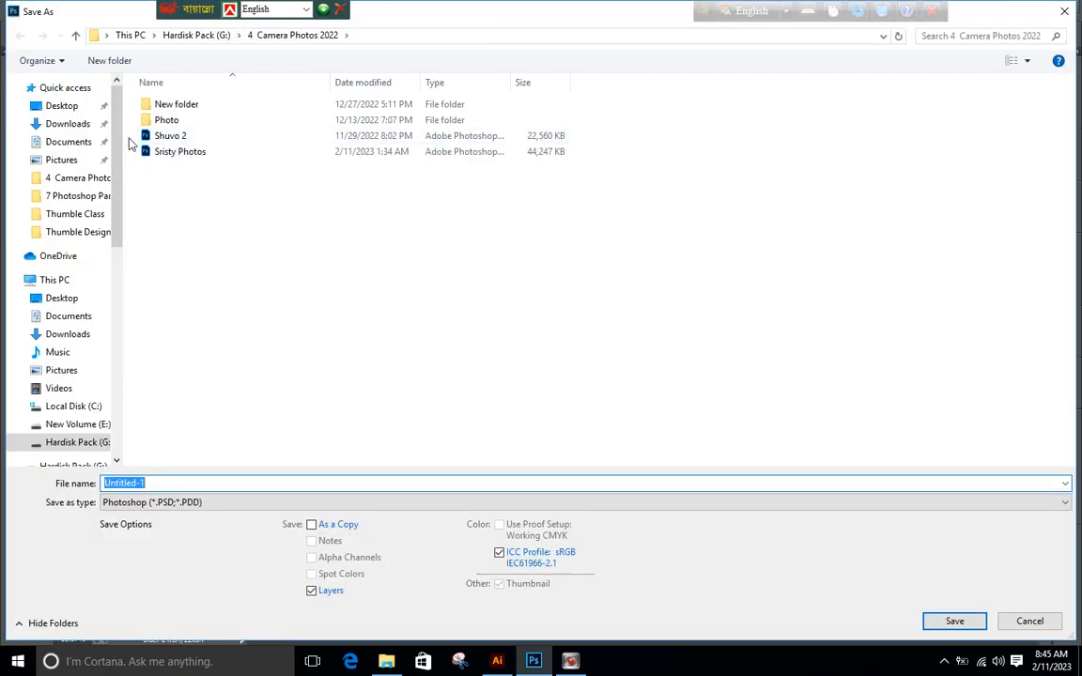
left_click(89, 443)
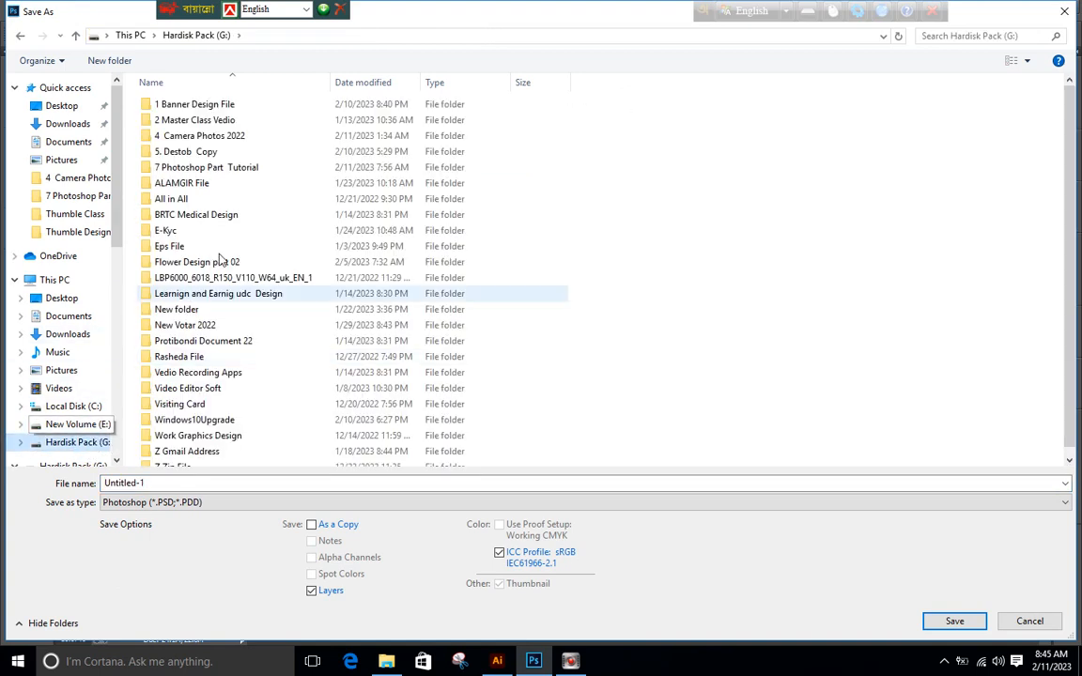
double_click(235, 167)
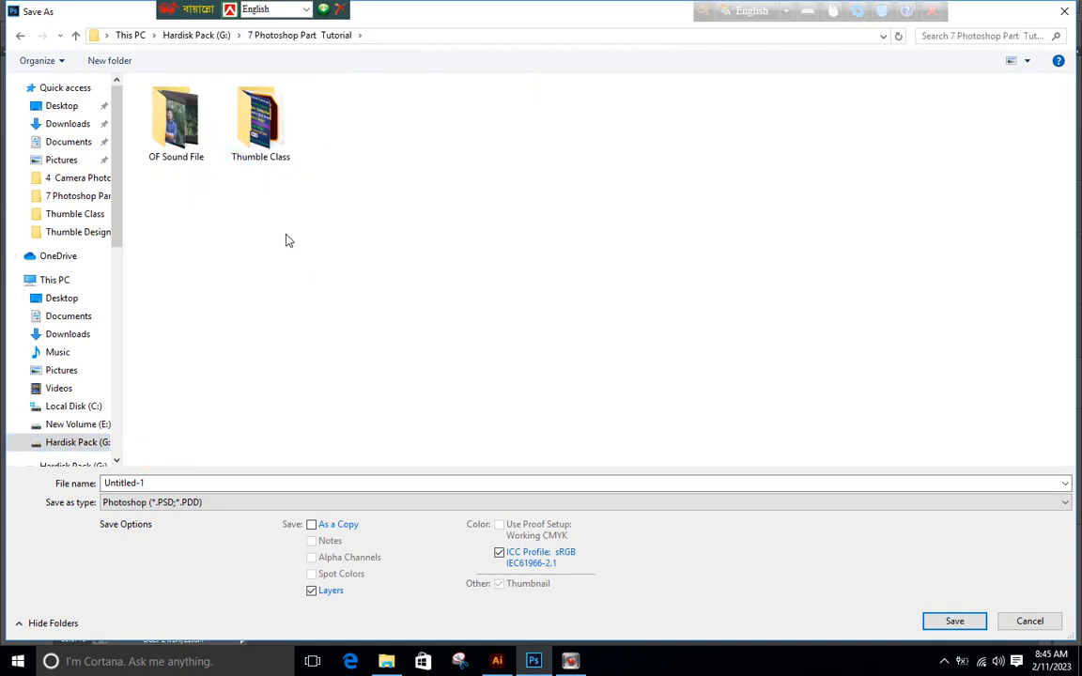
double_click(250, 138)
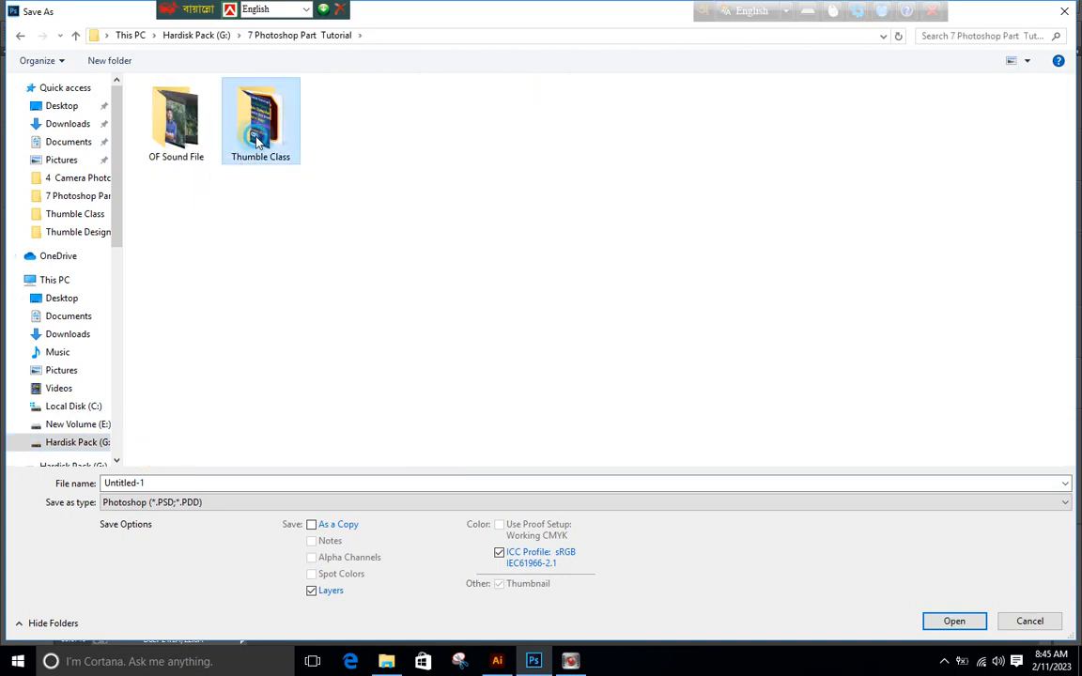
left_click(215, 485)
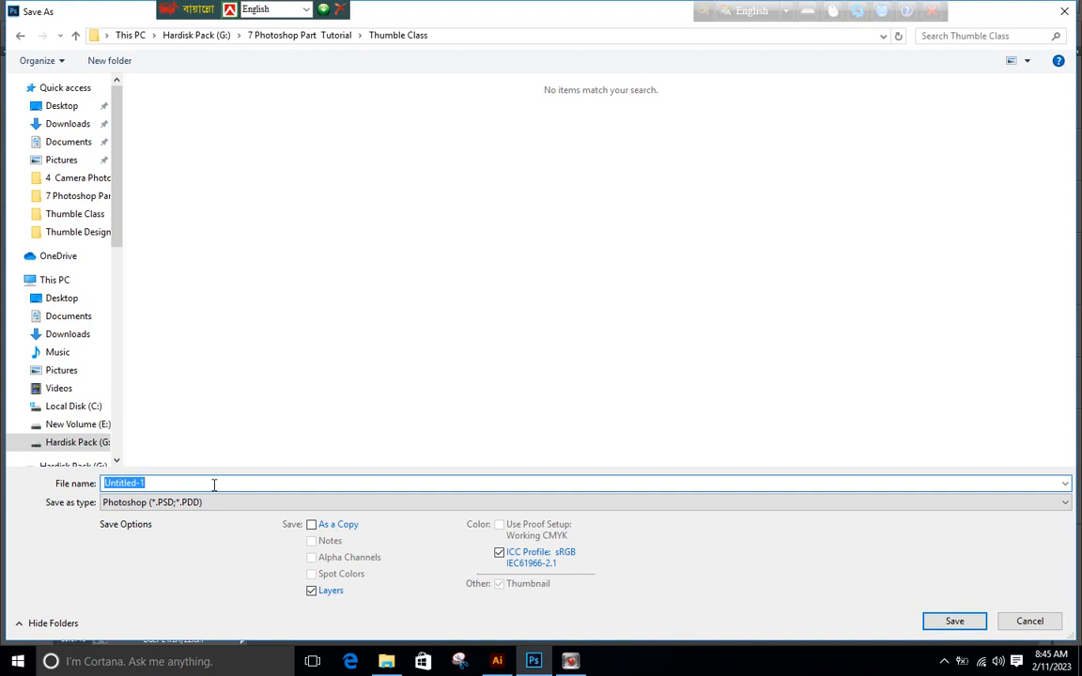
type("My Soon Photos Srity")
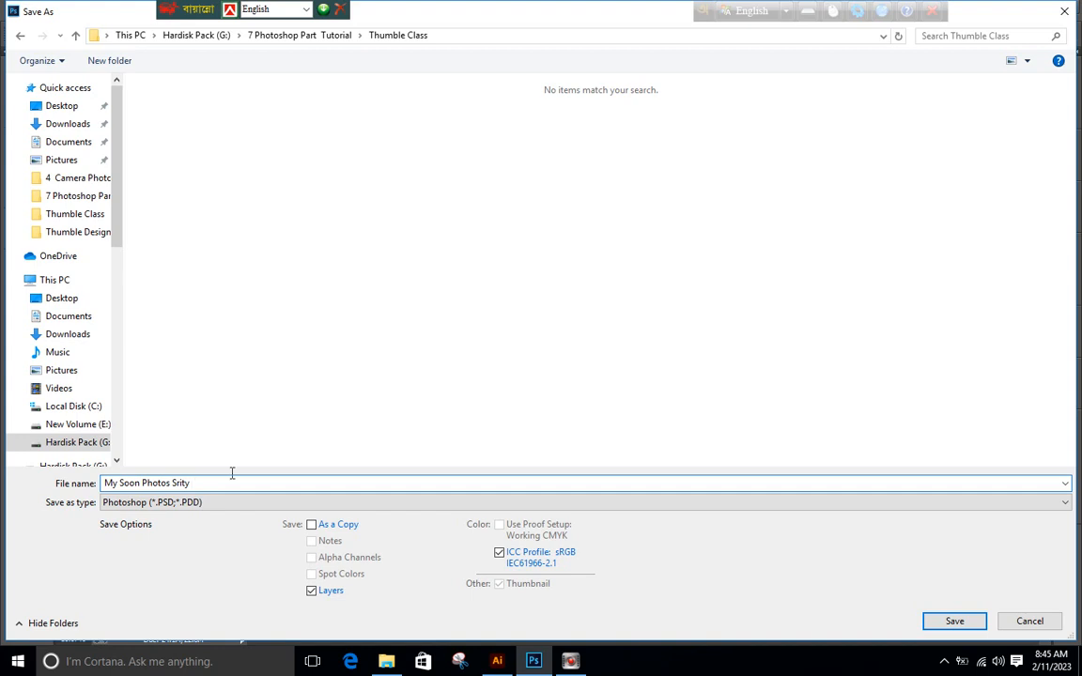
left_click(968, 629)
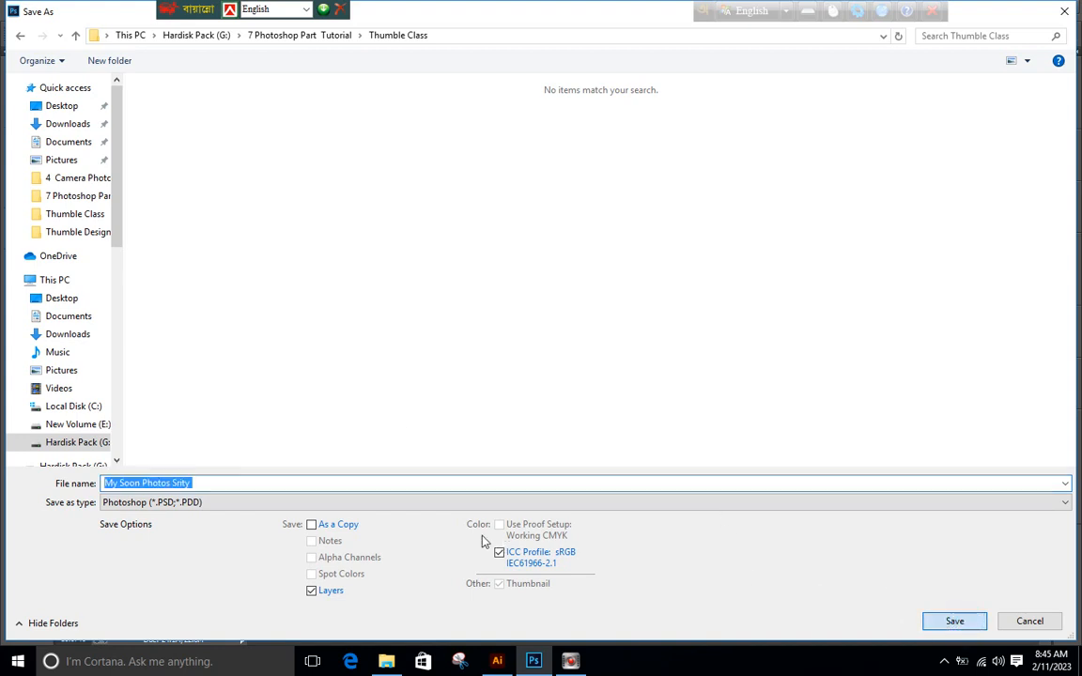
left_click(215, 510)
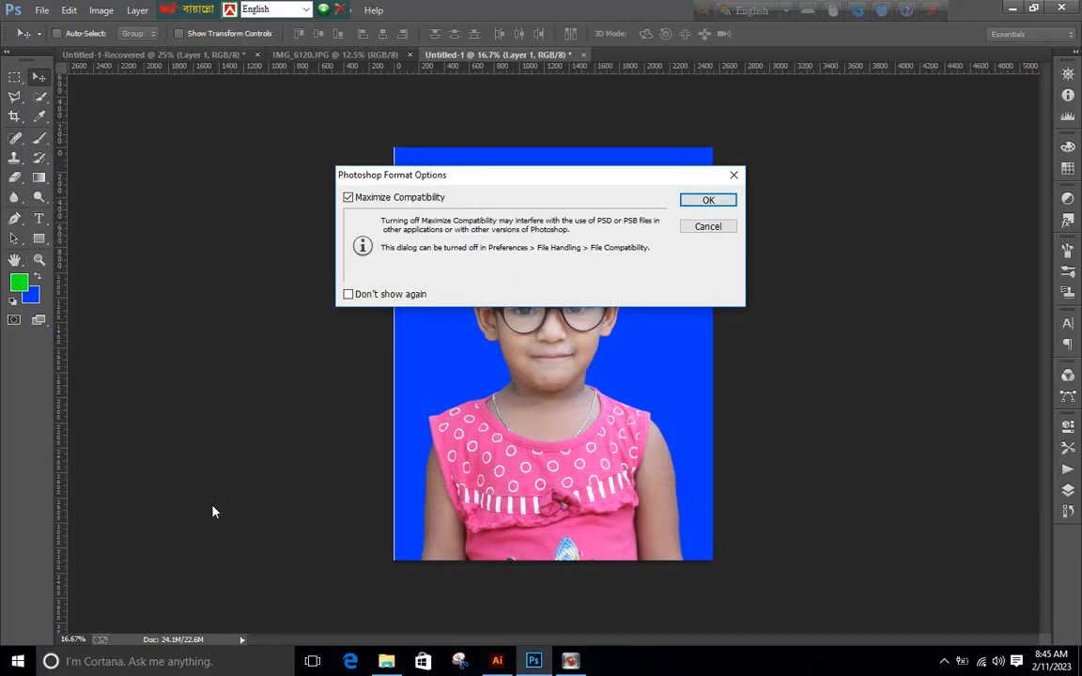
left_click(714, 203)
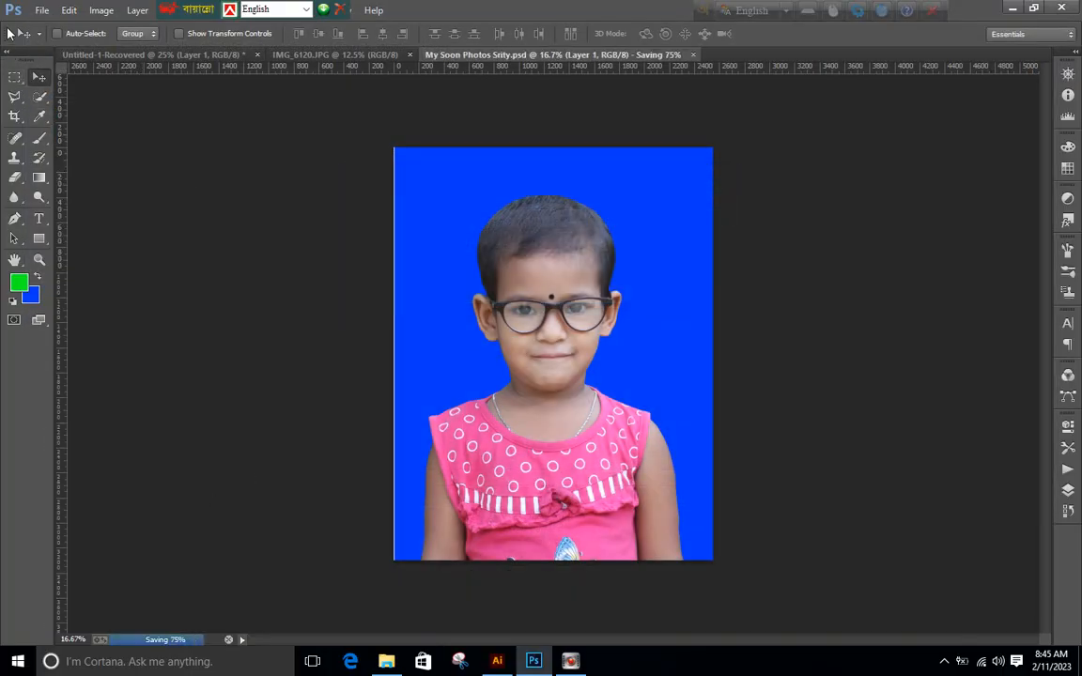
left_click(43, 9)
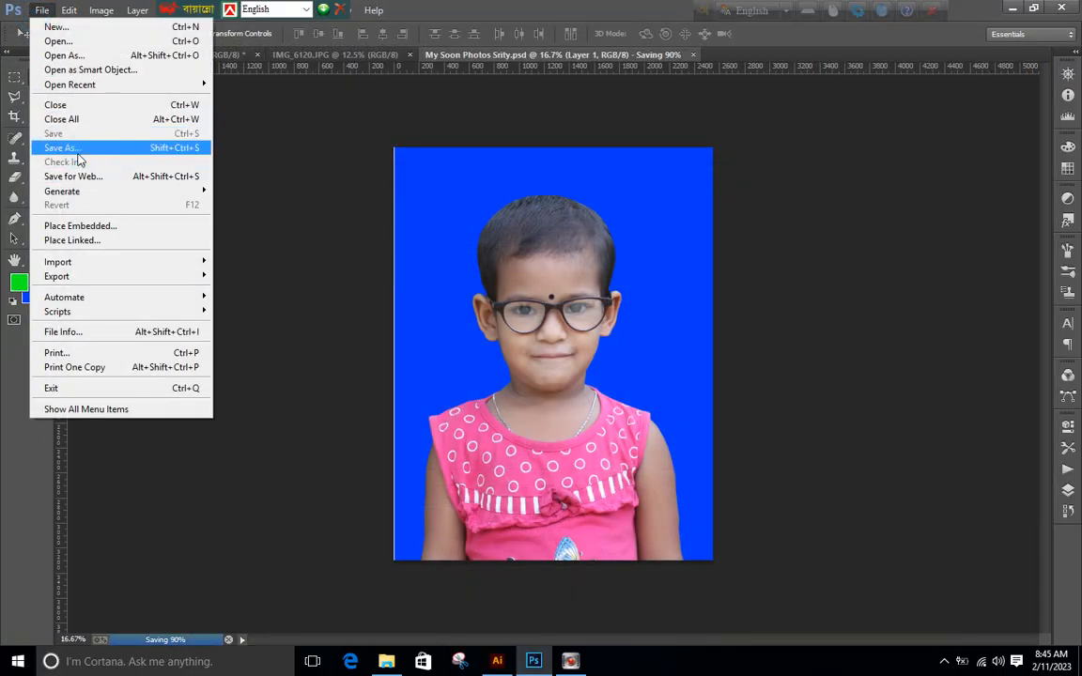
left_click(83, 147)
left_click(543, 270)
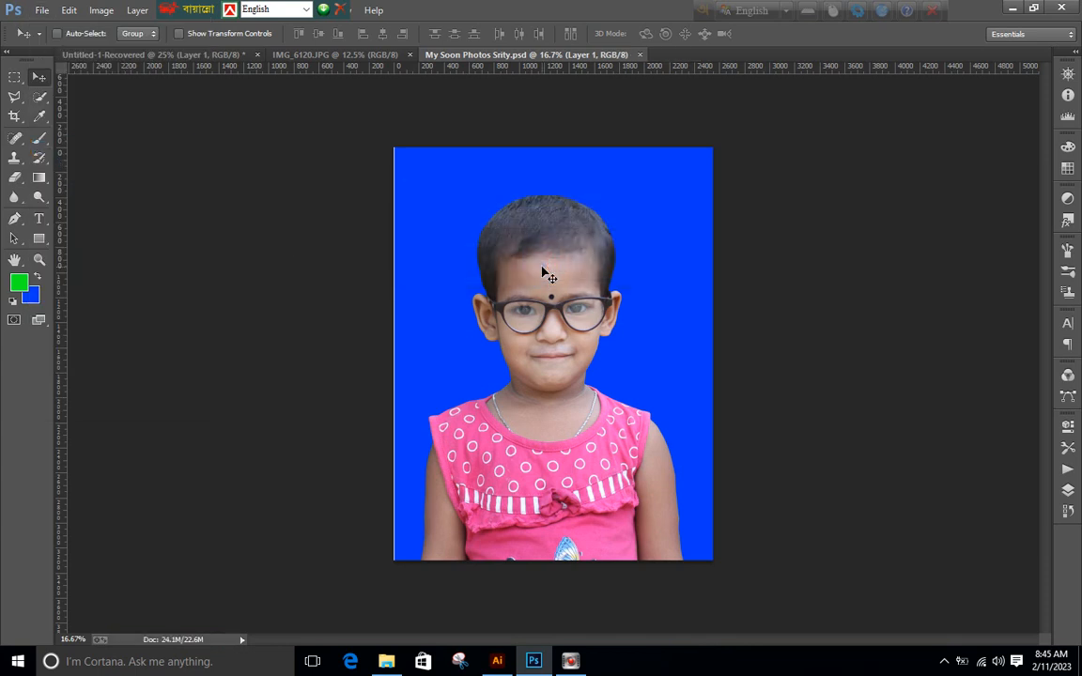
left_click(172, 197)
left_click(43, 9)
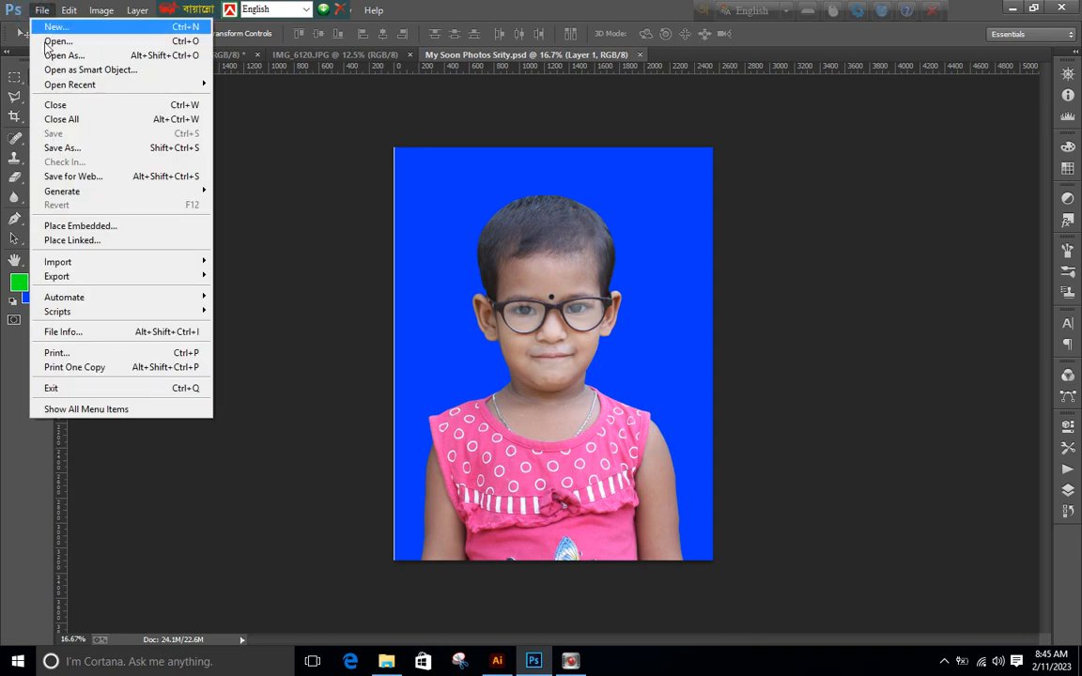
left_click(353, 228)
Reposition the child cut-out slightly farther right along the page's lower edge and show the Layers panel
mouse_move(321, 143)
left_mouse_down()
mouse_move(768, 498)
mouse_move(459, 244)
mouse_move(288, 156)
mouse_move(329, 133)
left_mouse_up()
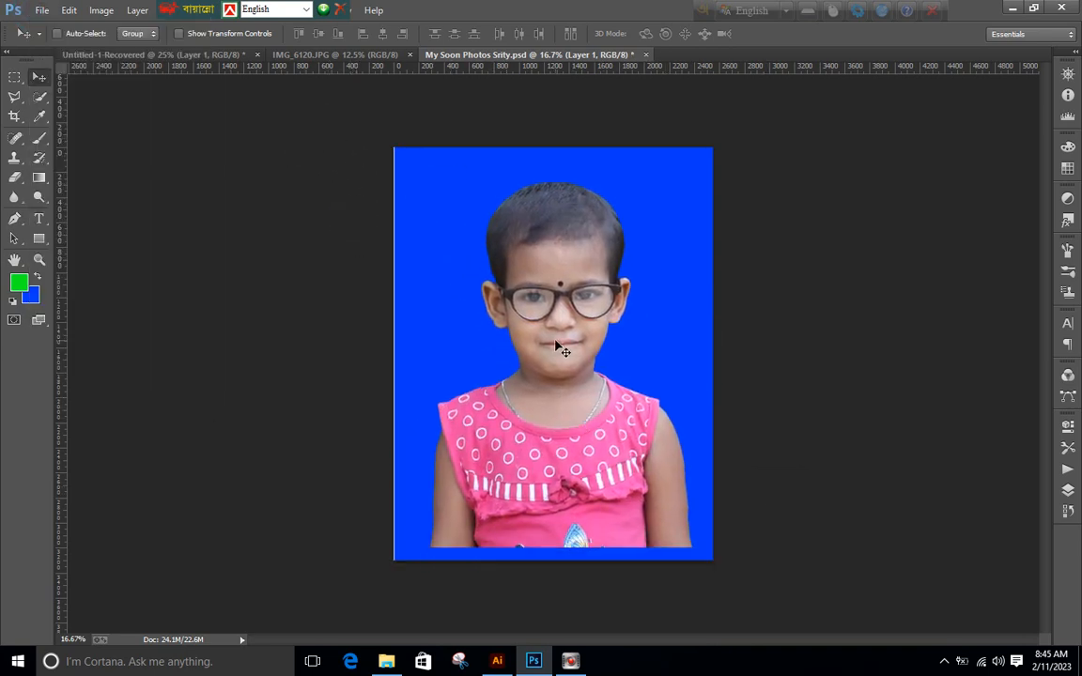
mouse_move(560, 350)
left_mouse_down()
mouse_move(555, 368)
mouse_move(550, 355)
left_mouse_up()
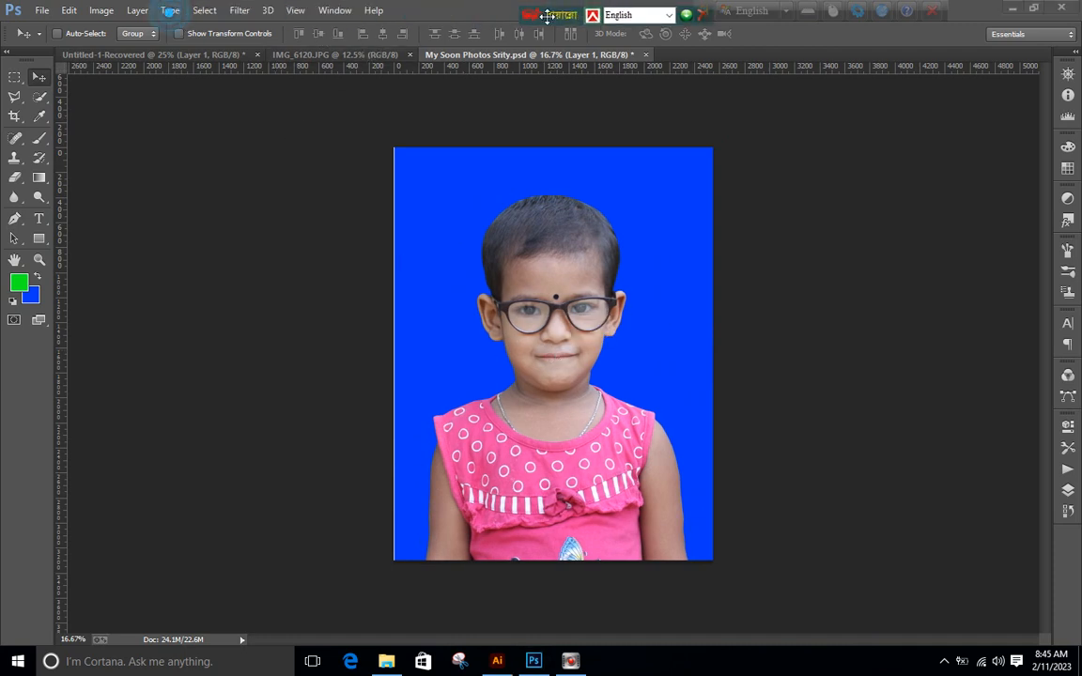
left_click(326, 11)
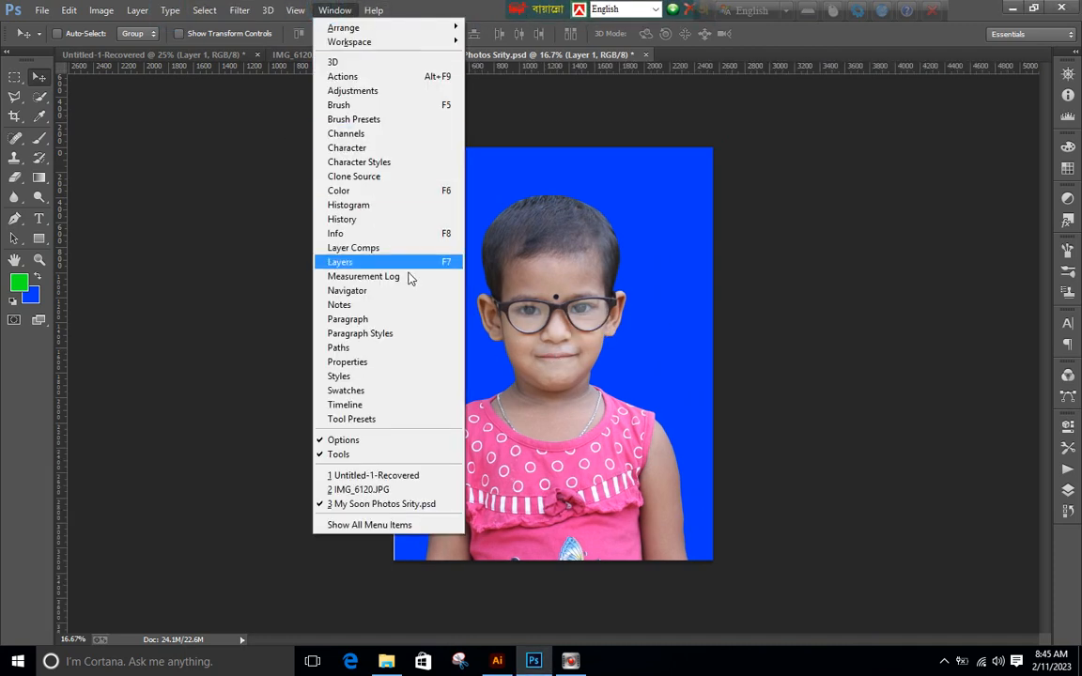
left_click(361, 271)
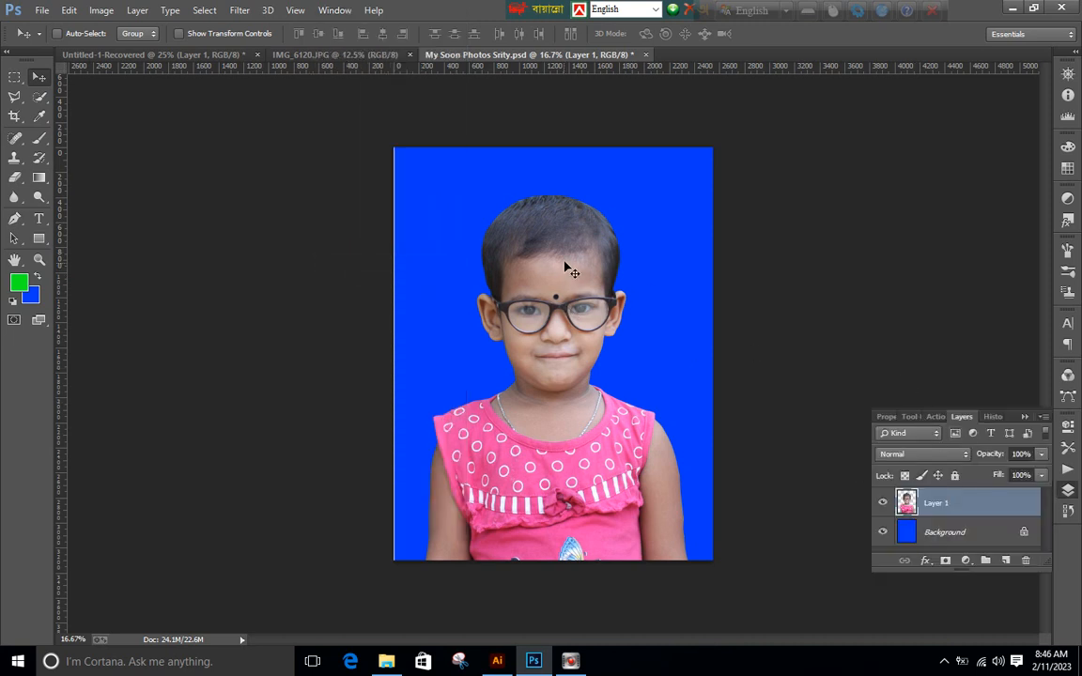
mouse_move(566, 264)
left_mouse_down()
mouse_move(552, 264)
mouse_move(568, 257)
mouse_move(558, 279)
mouse_move(564, 265)
left_mouse_up()
Merge Layer 1 with the child cut-out down into the blue Background layer
left_click(946, 533)
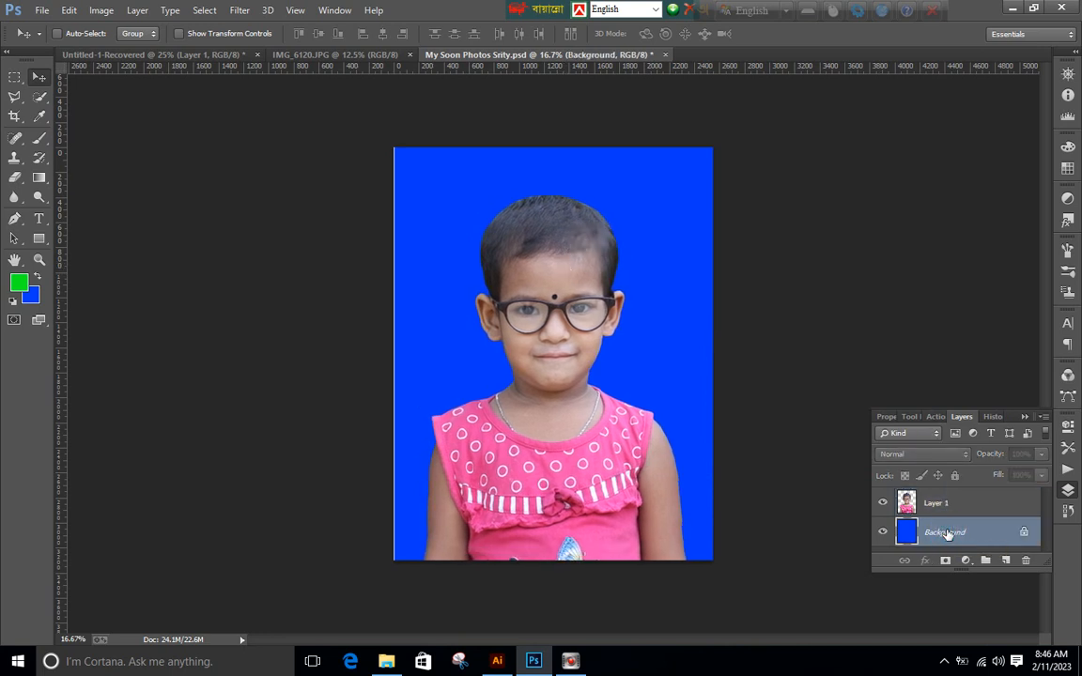
left_click(922, 502)
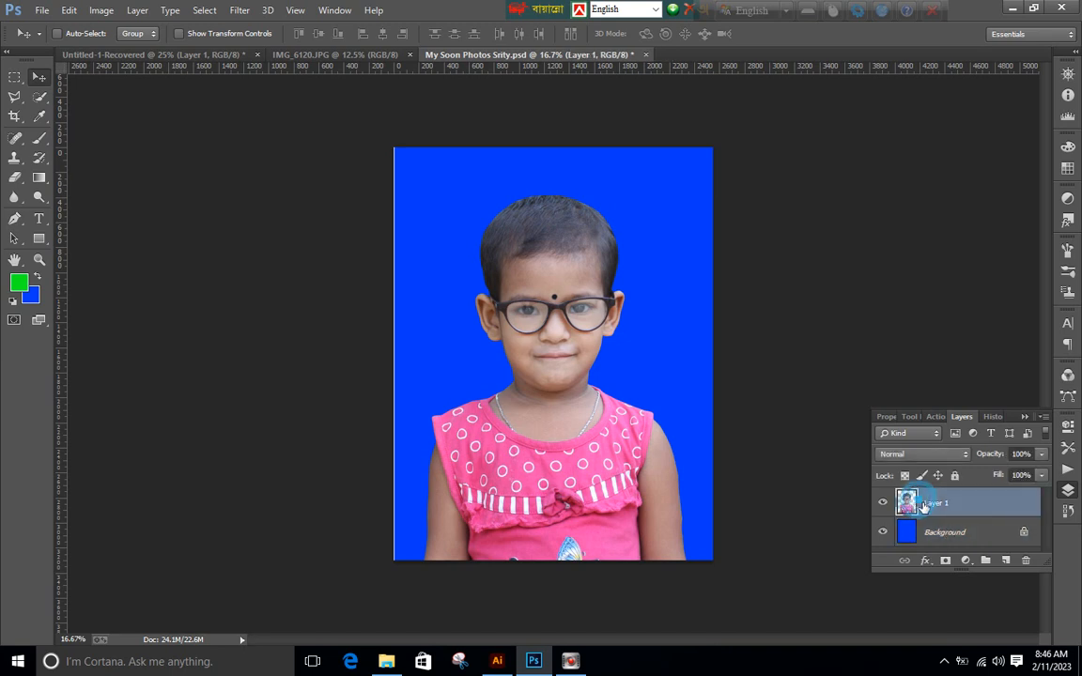
key("ctrl+e")
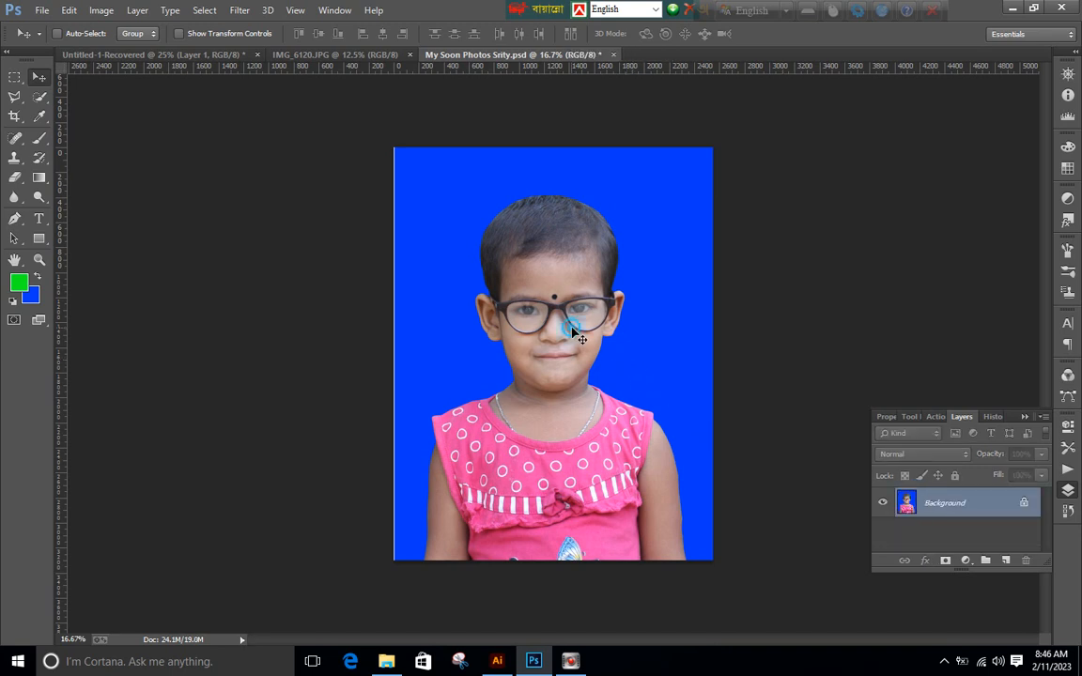
left_click_drag(572, 329, 550, 275)
left_click(516, 247)
Save the merged image as a JPEG in the Thumble Class folder under the same file name, with High quality and Baseline ("Standard") format
left_click(38, 13)
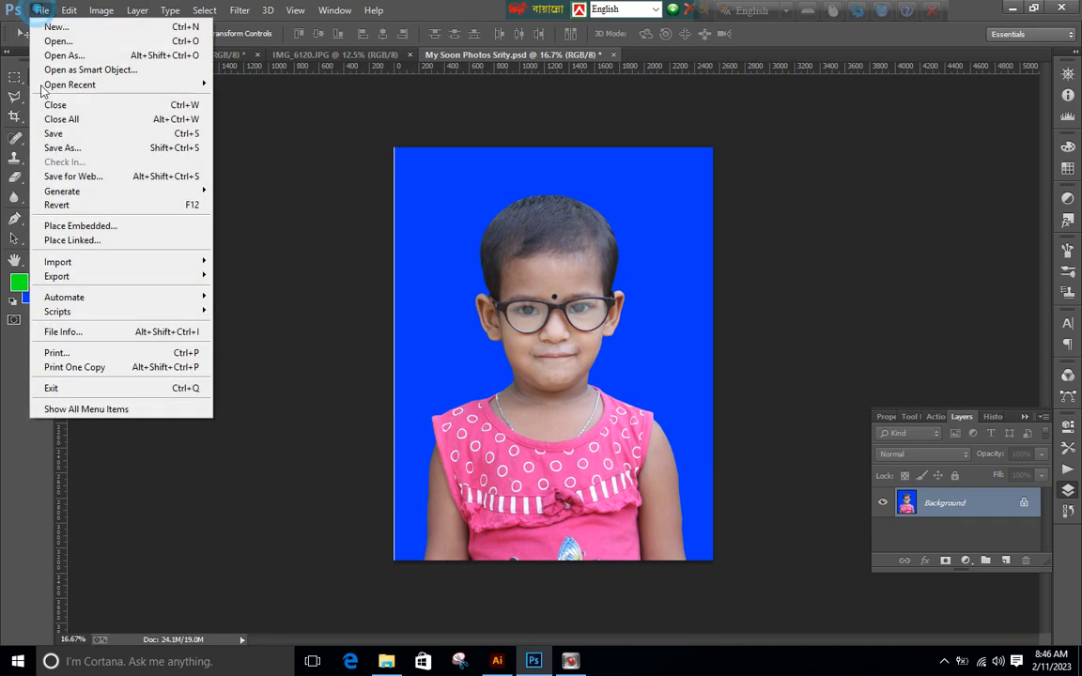
left_click(80, 148)
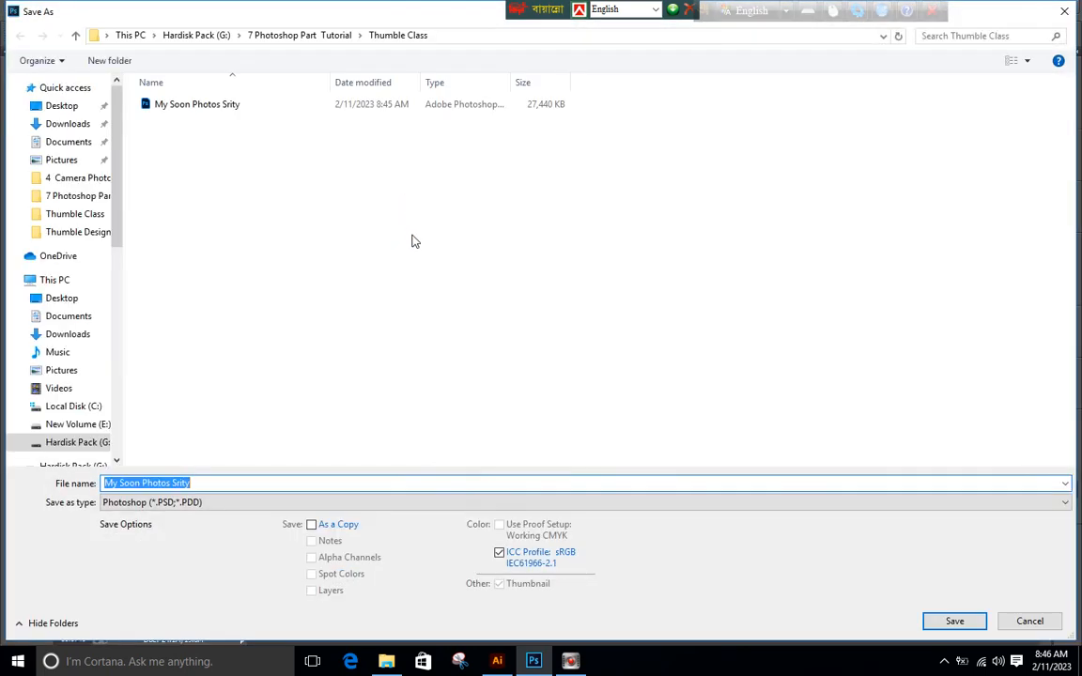
left_click(187, 502)
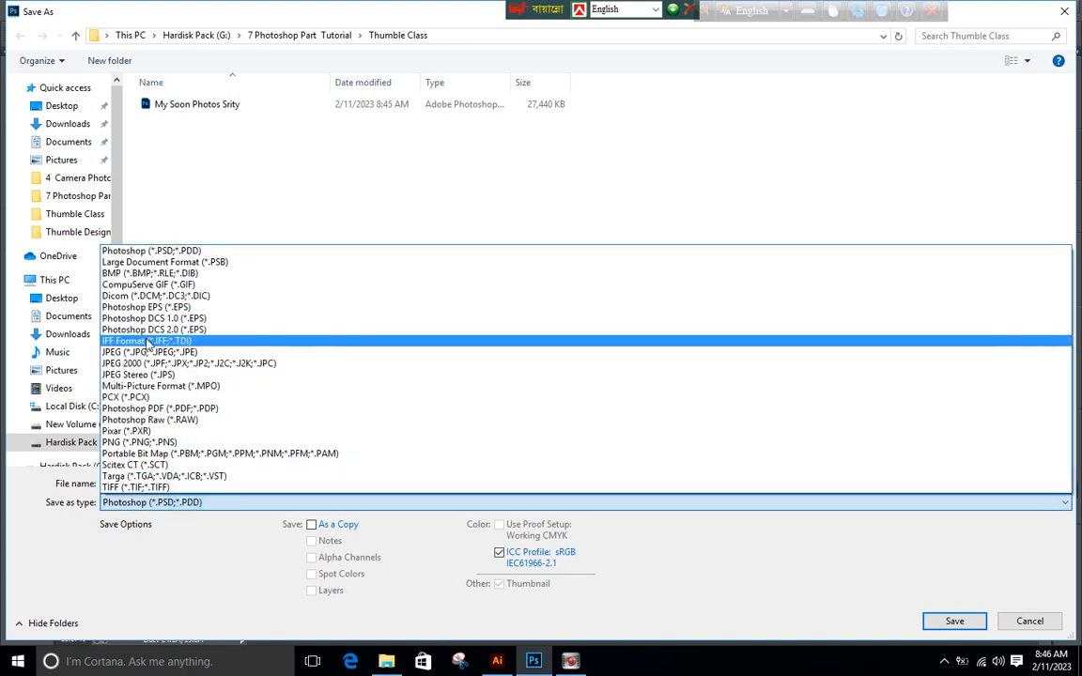
left_click(147, 352)
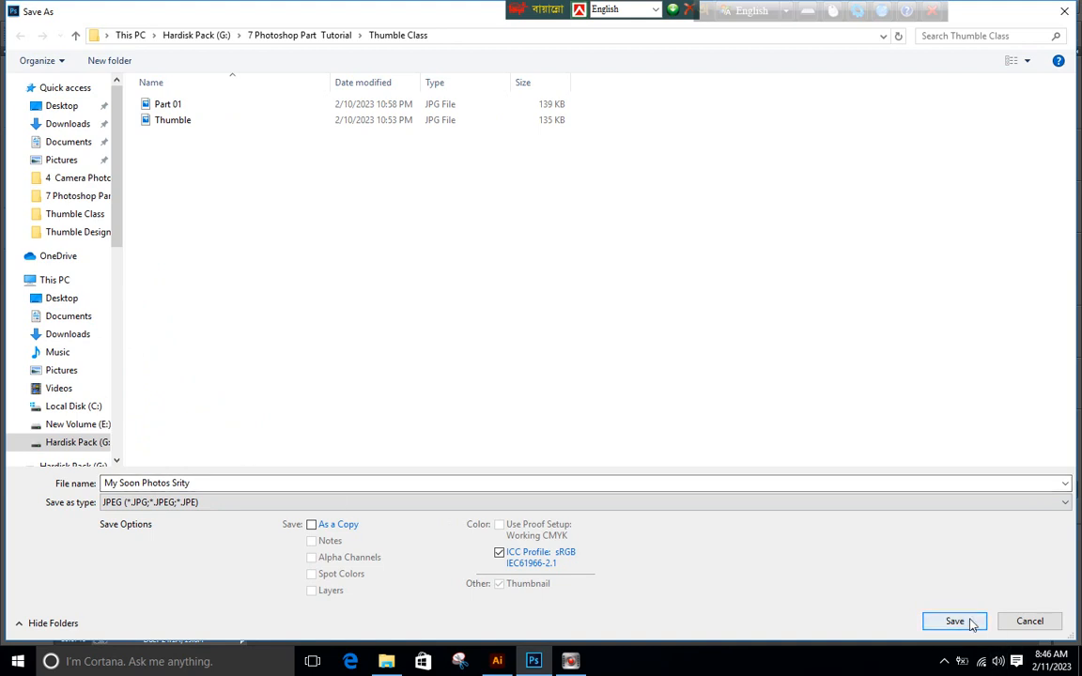
left_click(178, 503)
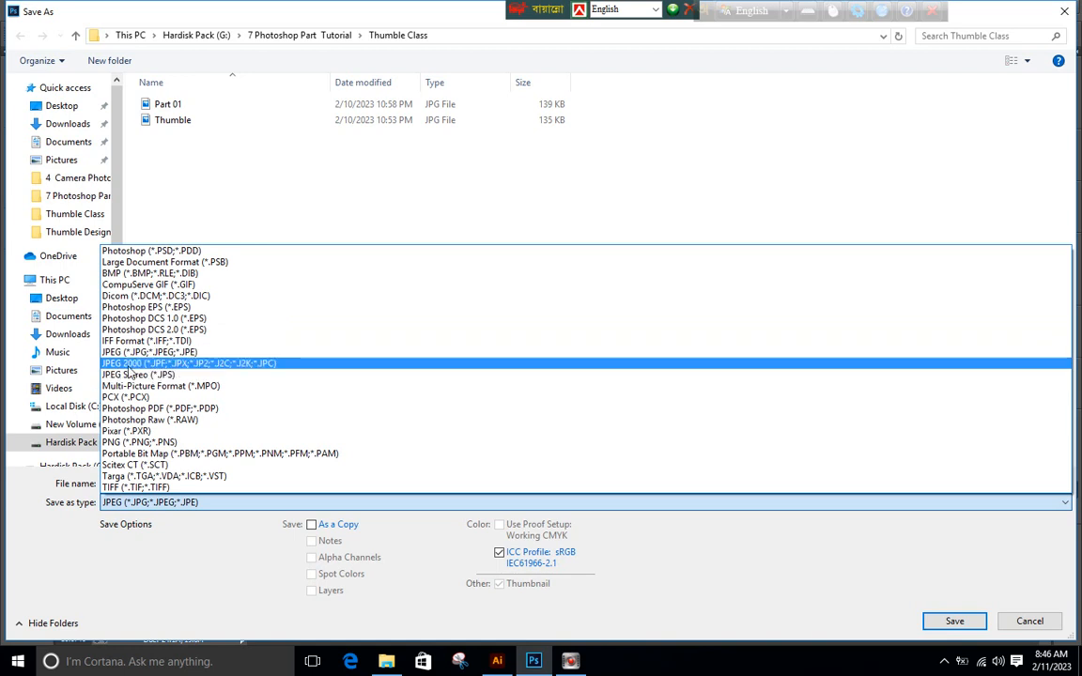
left_click(127, 353)
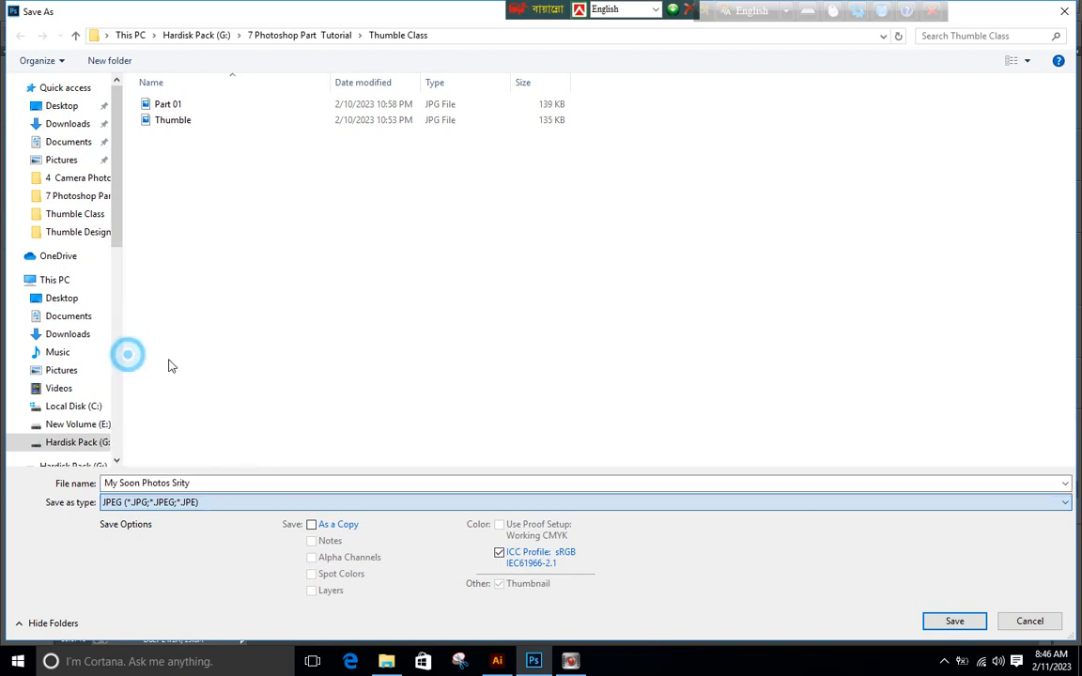
left_click(962, 626)
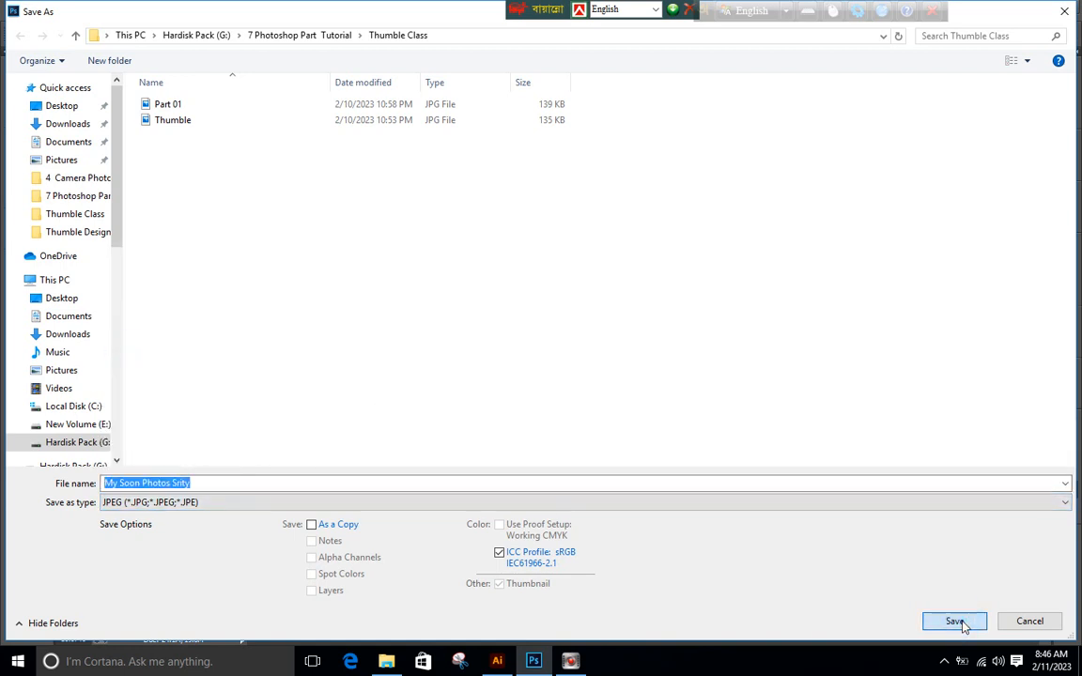
left_click(955, 622)
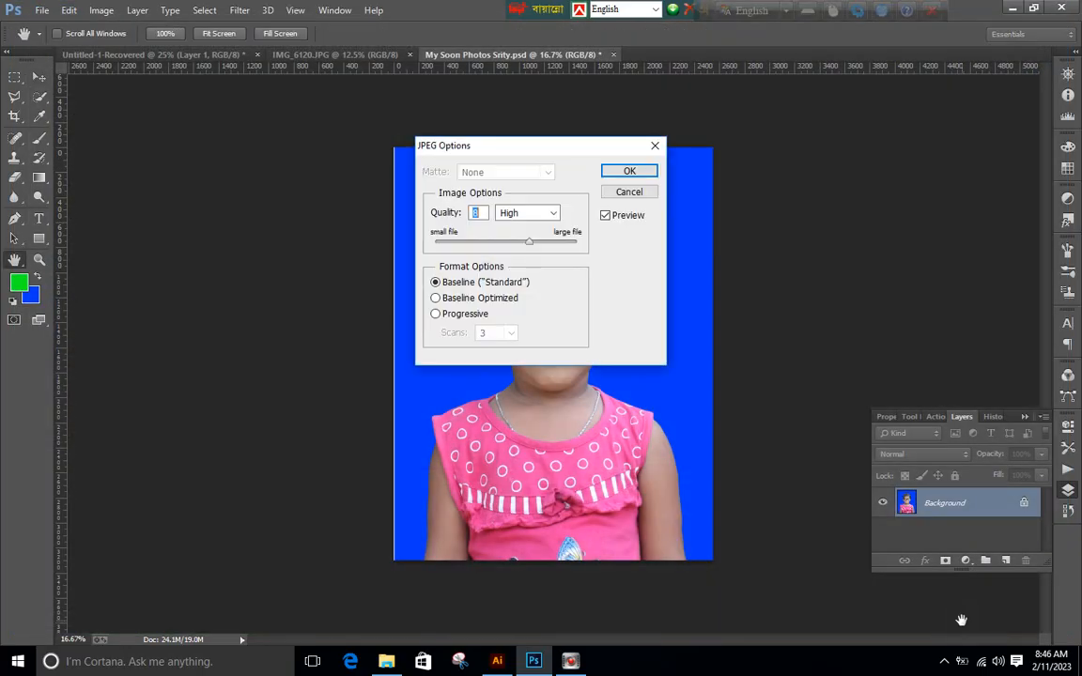
left_click(630, 171)
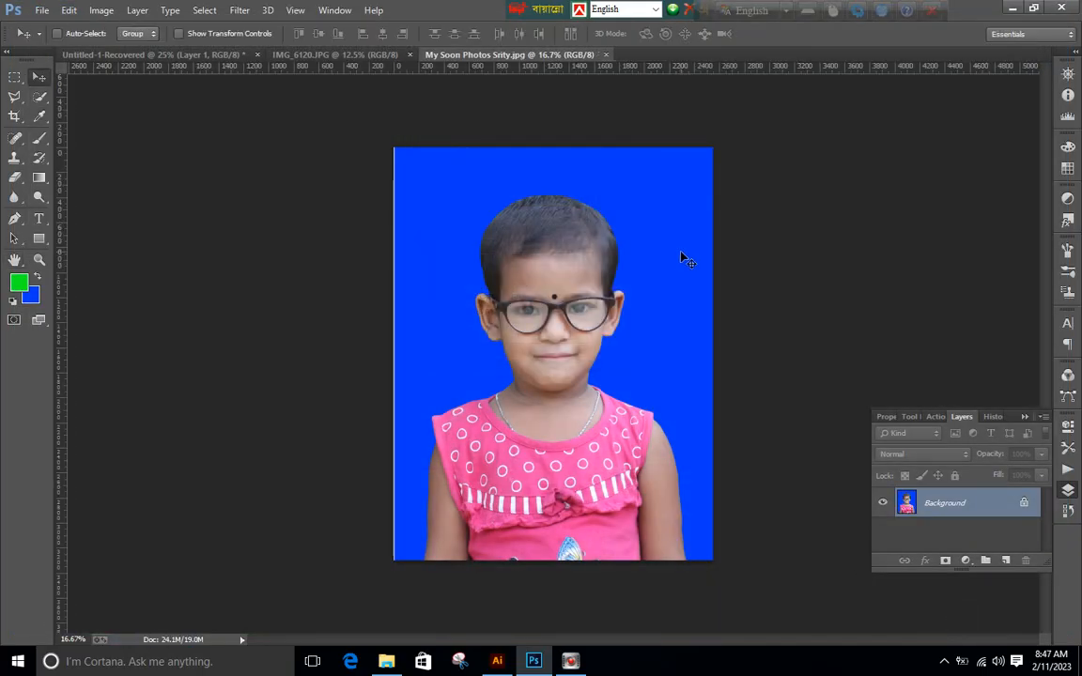
Undo the layer merge and toggle Layer 1's visibility to check the cut-out separately from the blue background
key("ctrl+j")
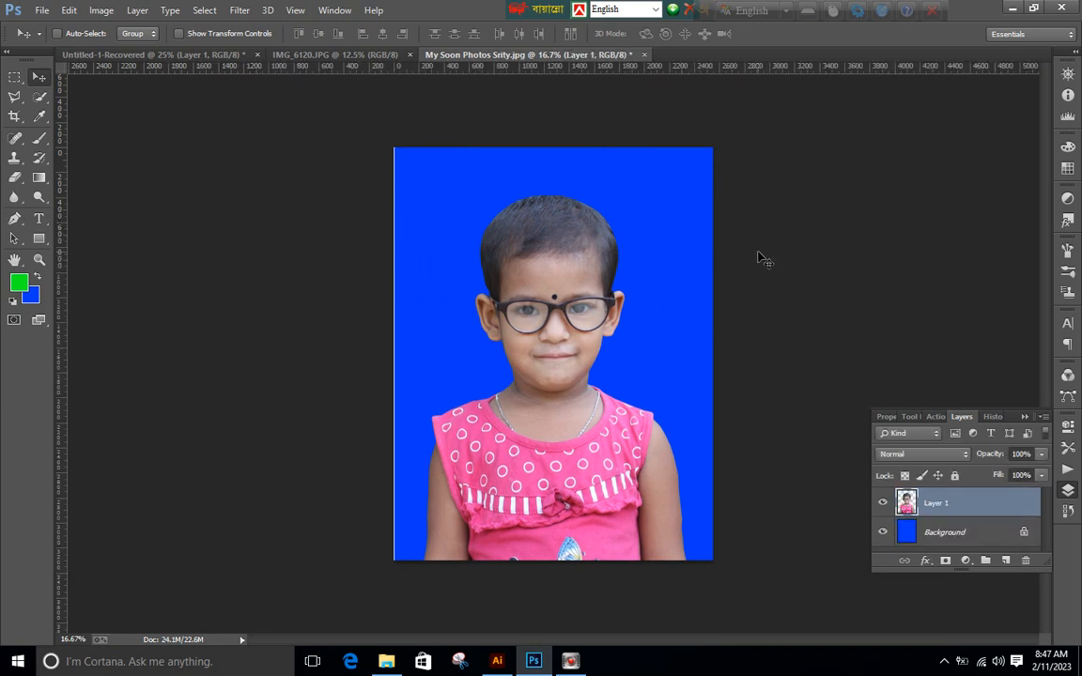
key("ctrl+plus")
left_click_drag(598, 367, 584, 295)
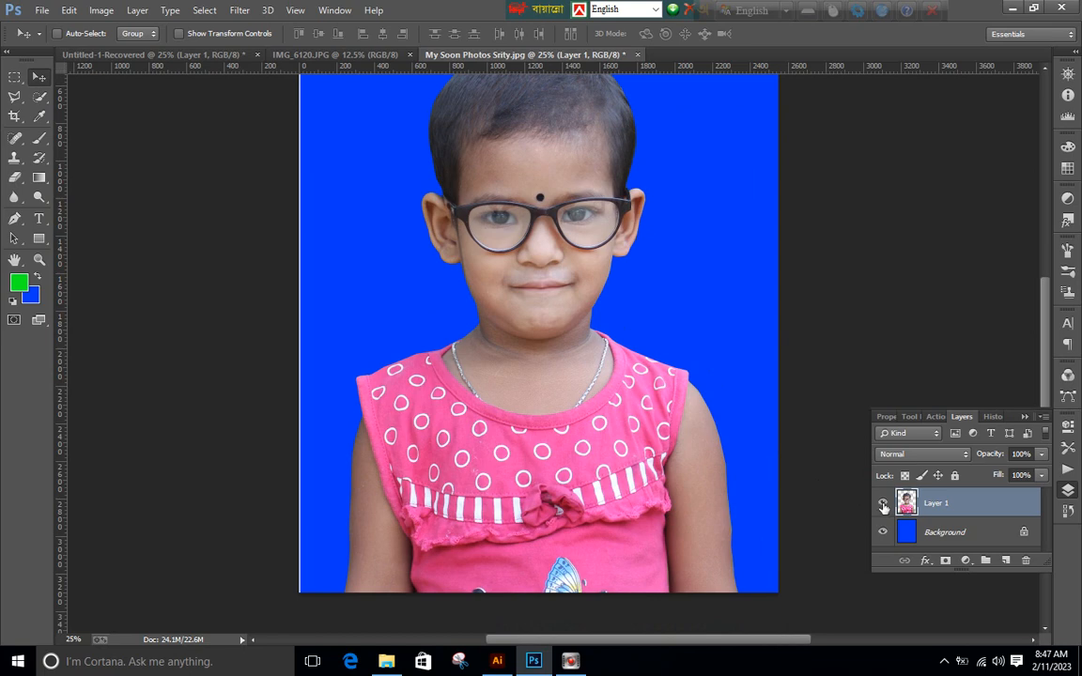
left_click(883, 504)
left_click(883, 505)
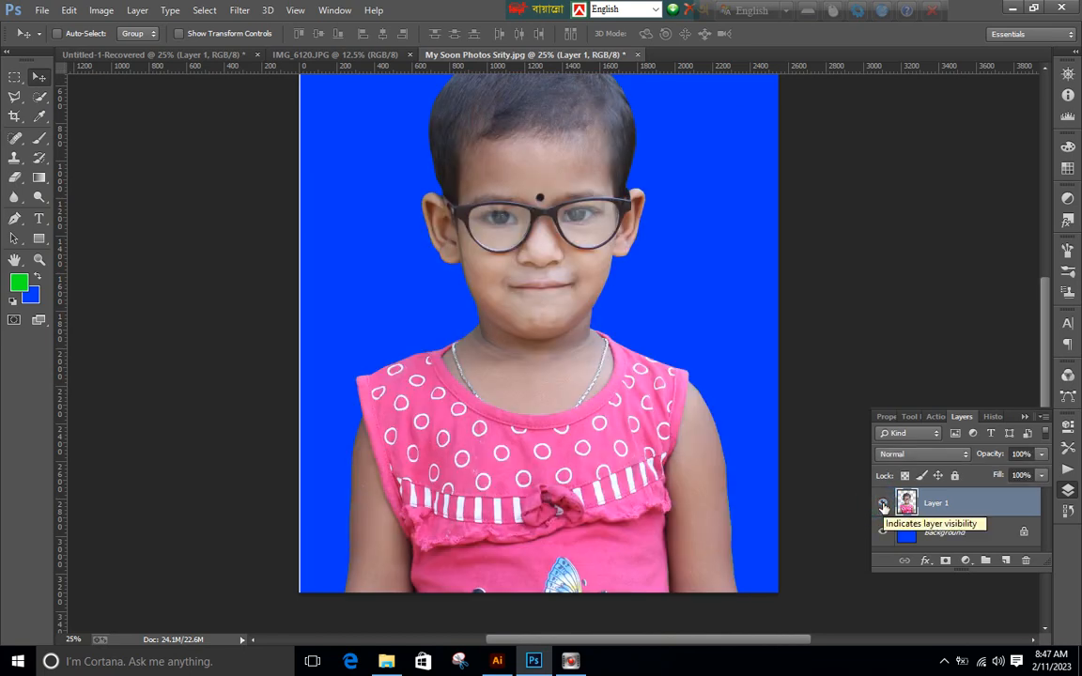
left_click(883, 505)
left_click(883, 505)
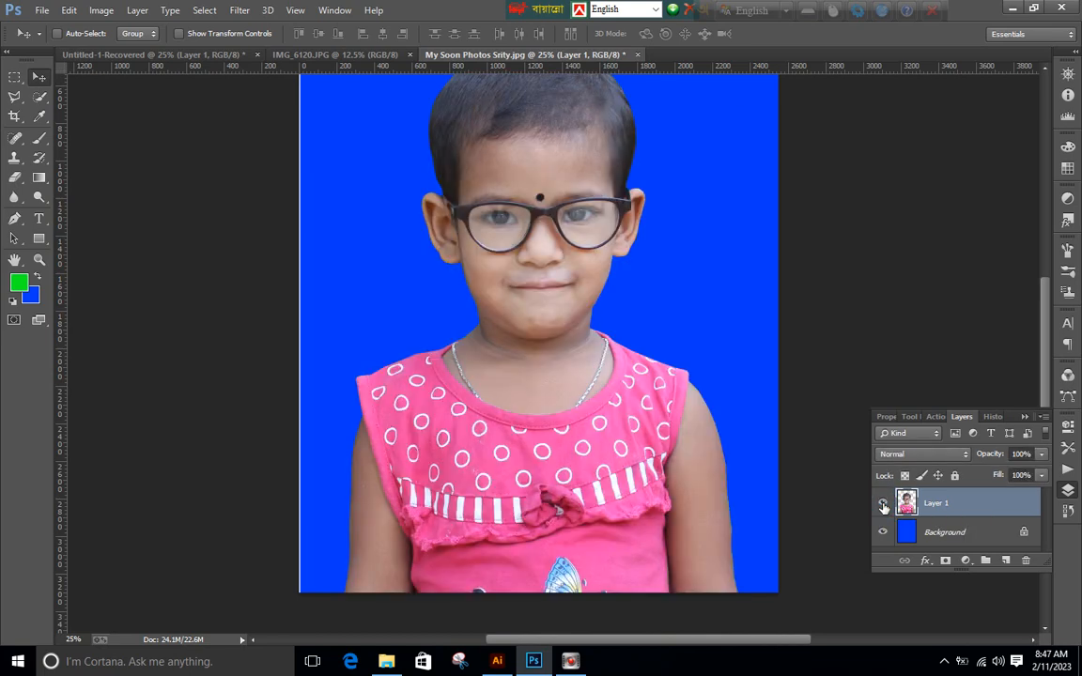
Check the cut-out by hiding and showing Layer 1 and examining the hair edge against the blue background up close
left_click(883, 506)
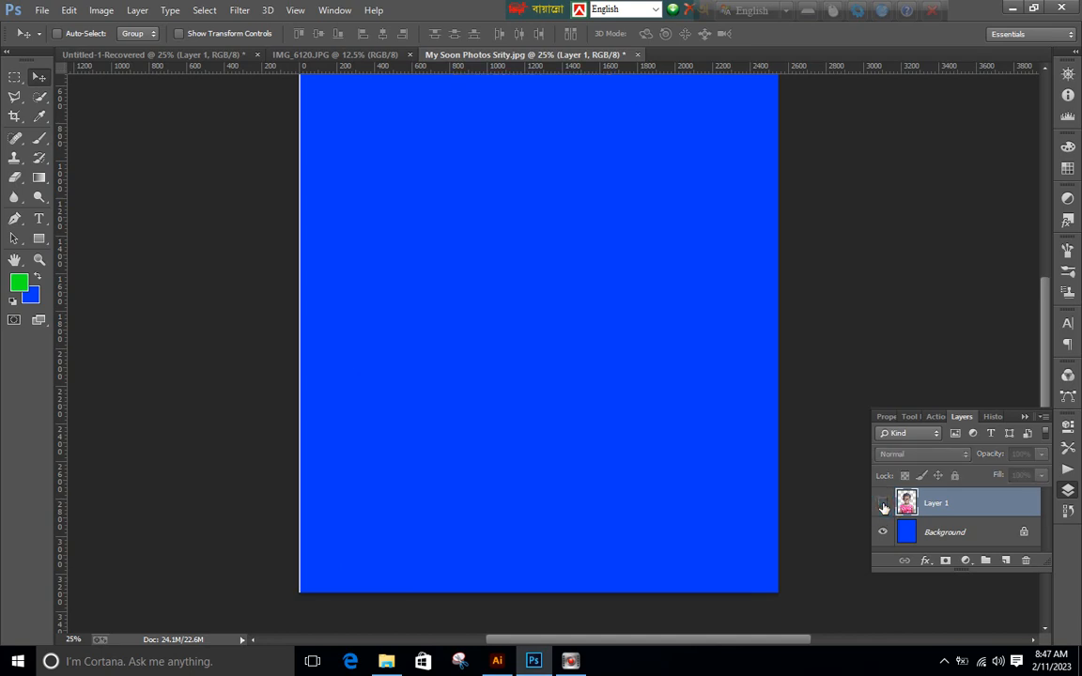
left_click(883, 505)
scroll(891, 442, "up", 3)
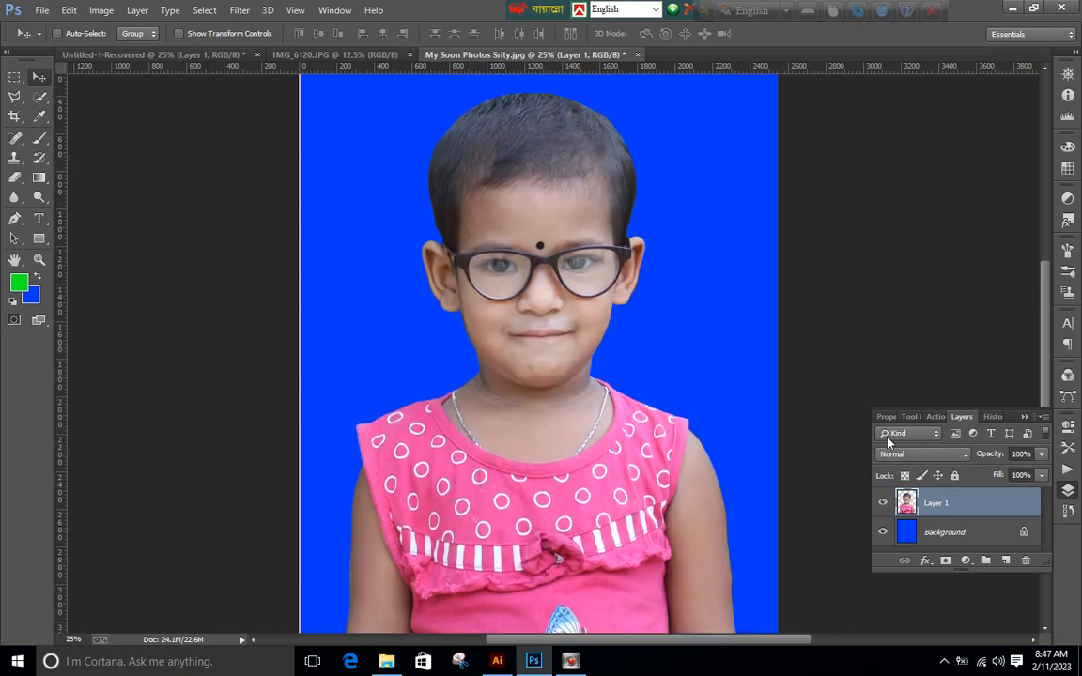
key("ctrl+plus")
scroll(664, 440, "up", 5)
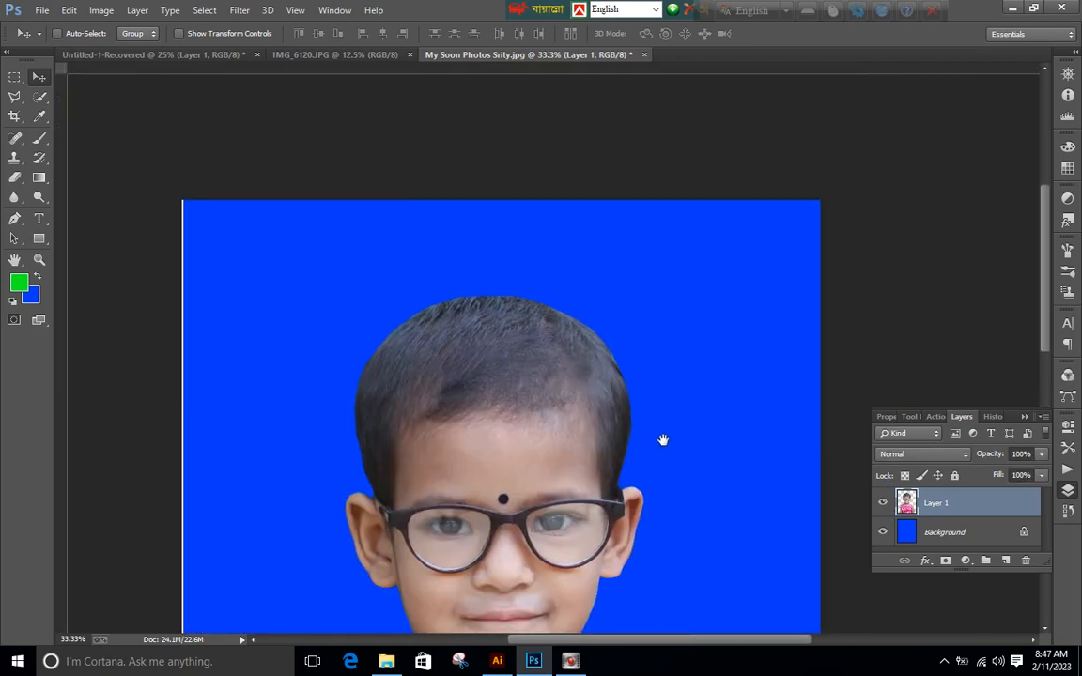
key("ctrl+plus")
key("ctrl+plus")
key("ctrl+plus")
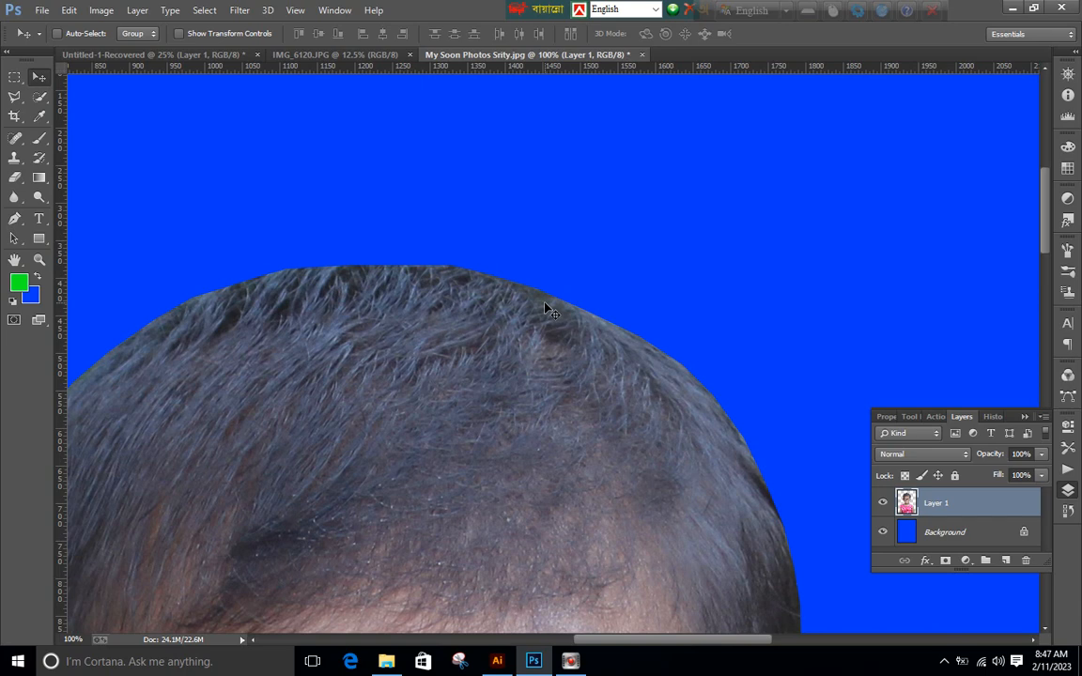
key("ctrl+minus")
key("ctrl+minus")
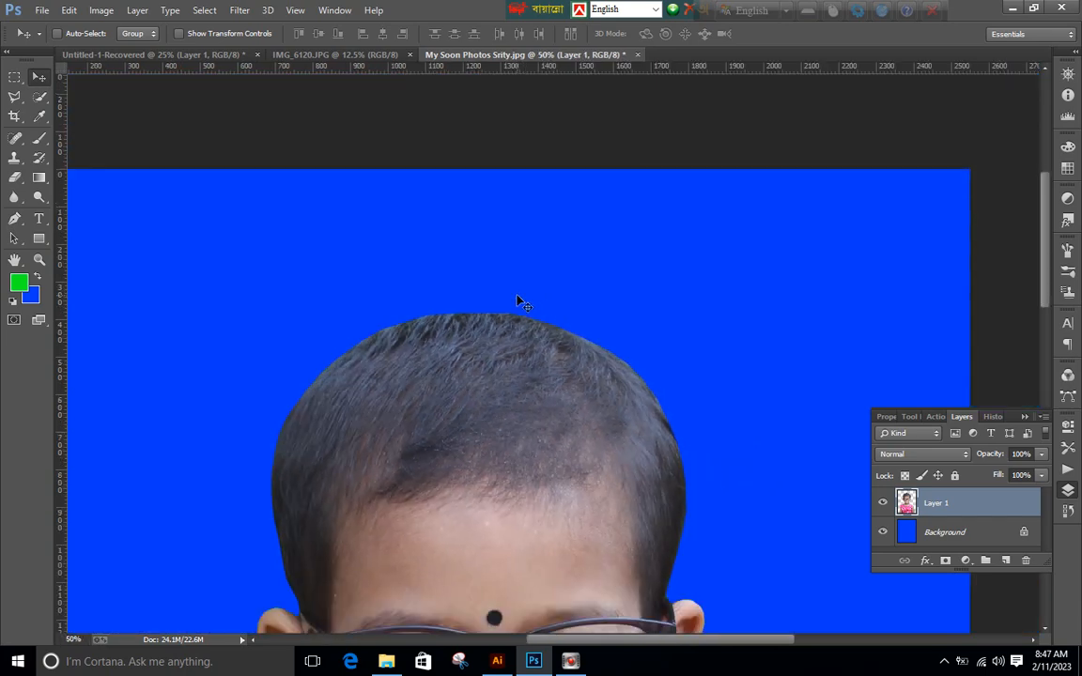
key("ctrl+minus")
key("ctrl+minus")
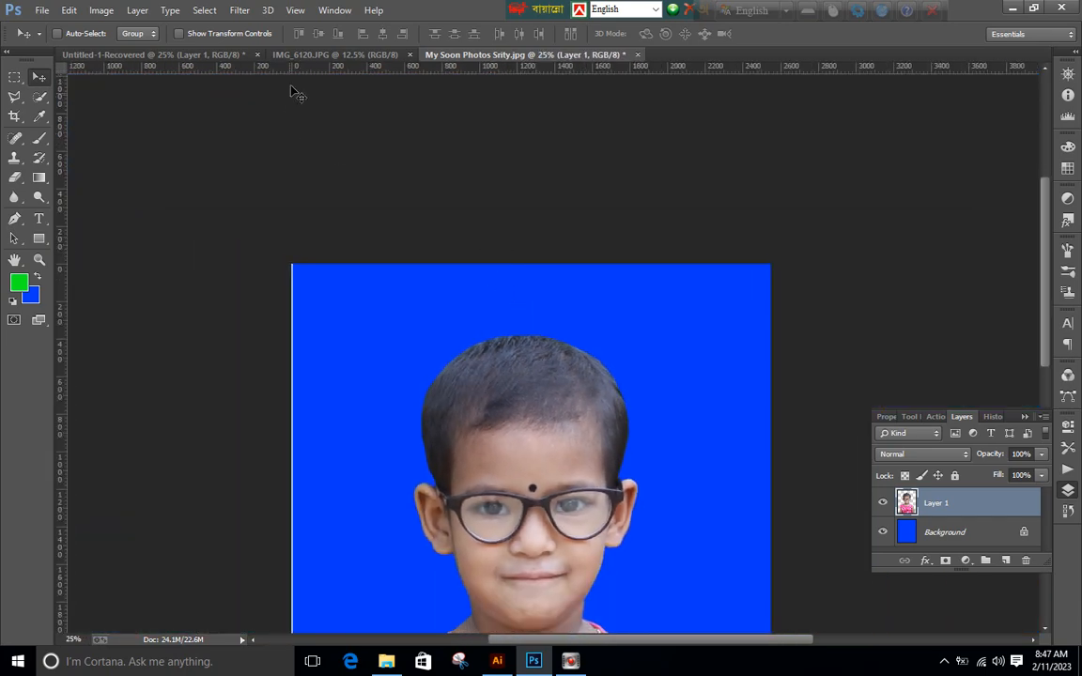
Switch to the IMG_6120.JPG document and invert the child selection so the leafy background is selected
left_click(301, 57)
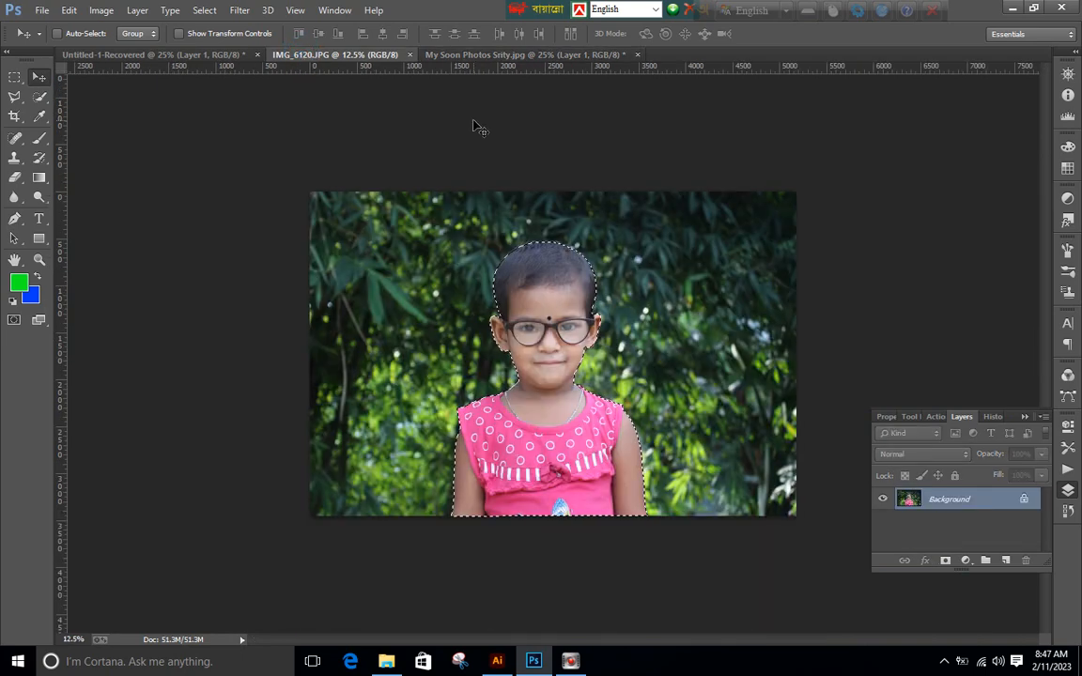
key("ctrl+plus")
key("ctrl+plus")
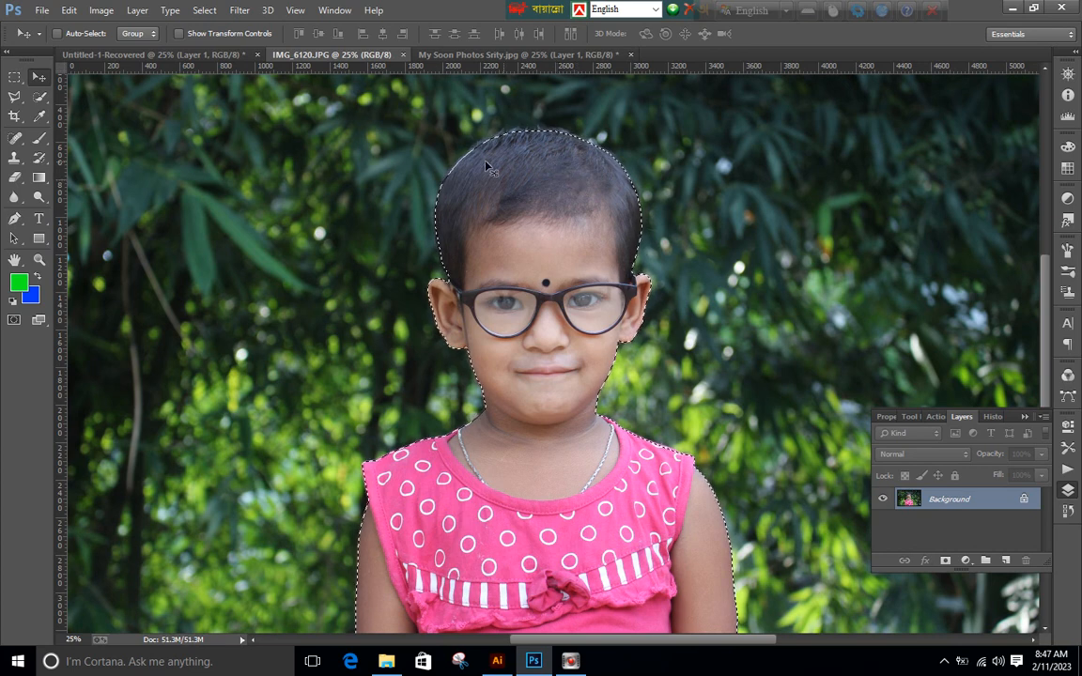
scroll(485, 168, "up", 2)
left_click(102, 11)
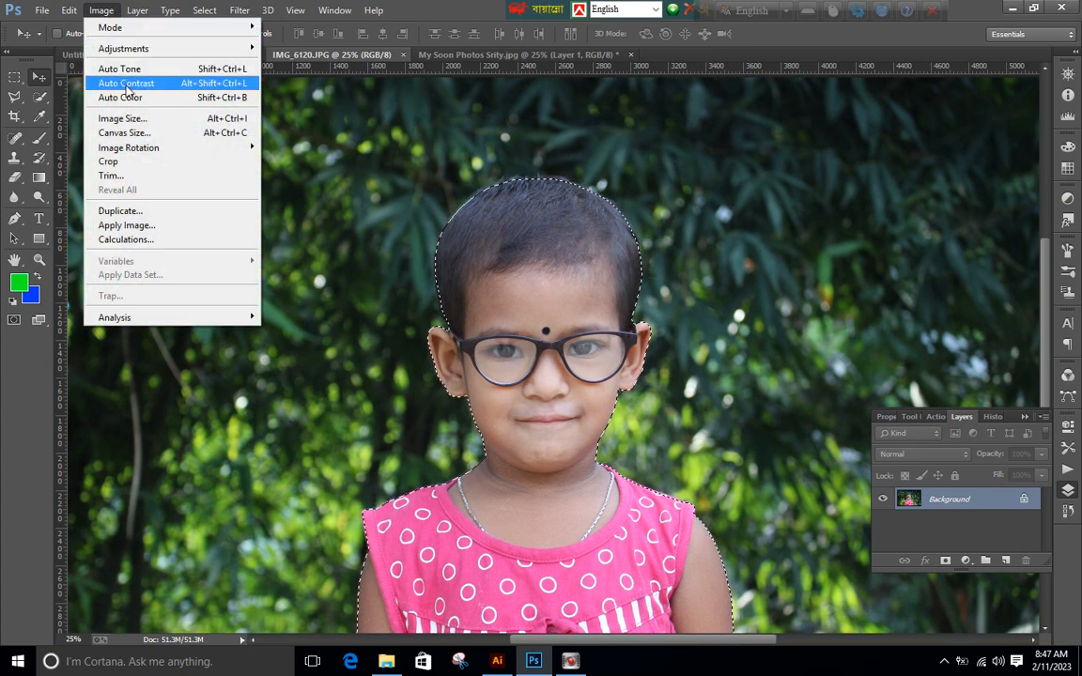
mouse_move(204, 14)
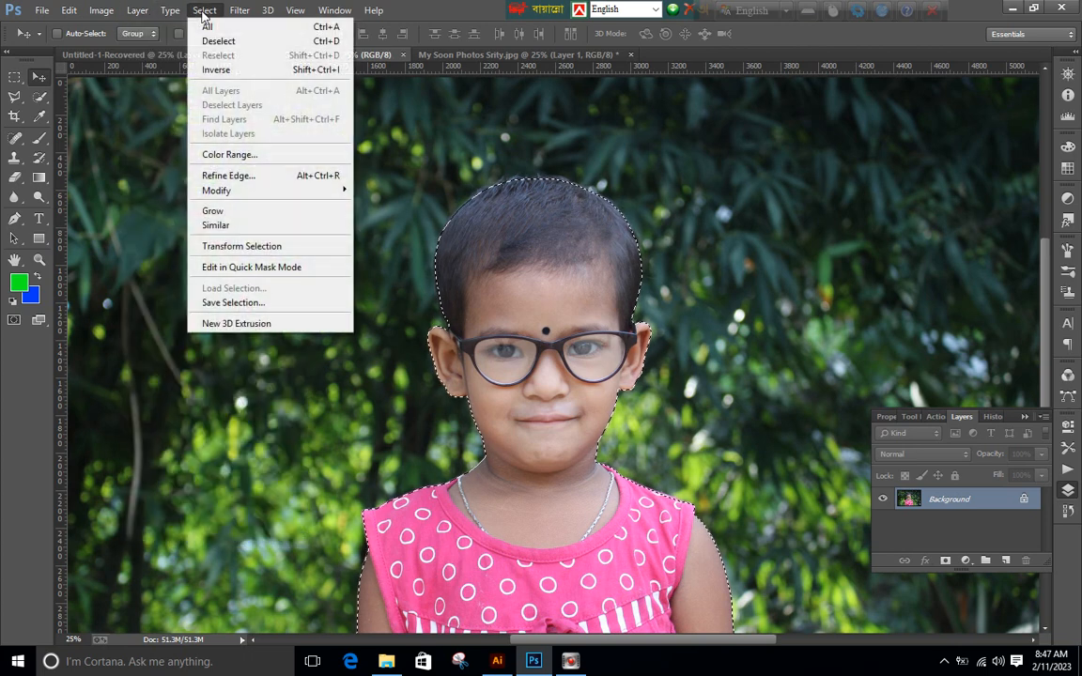
left_click(216, 69)
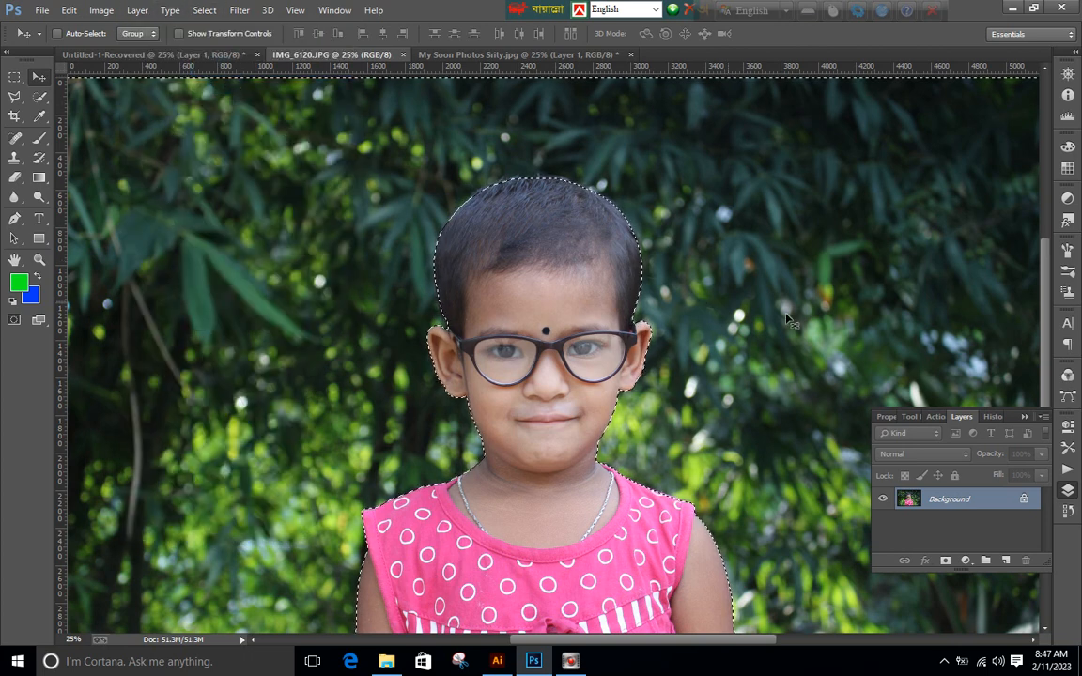
Fill the selected area around the child with the blue background color
key("ctrl+minus")
key("ctrl+minus")
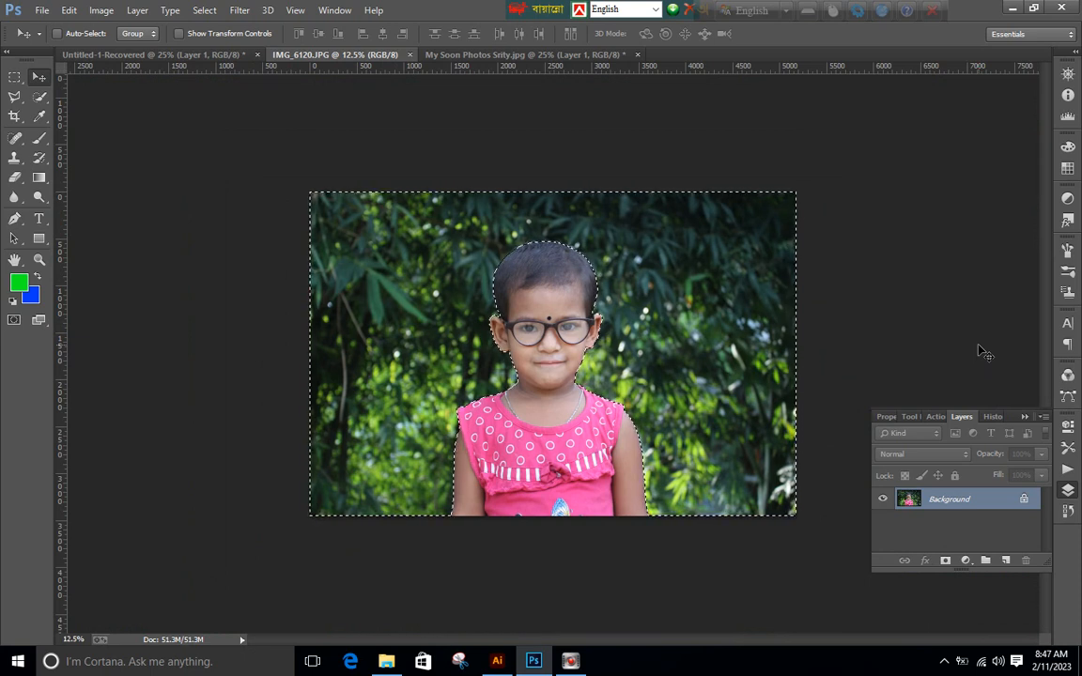
key("ctrl+BackSpace")
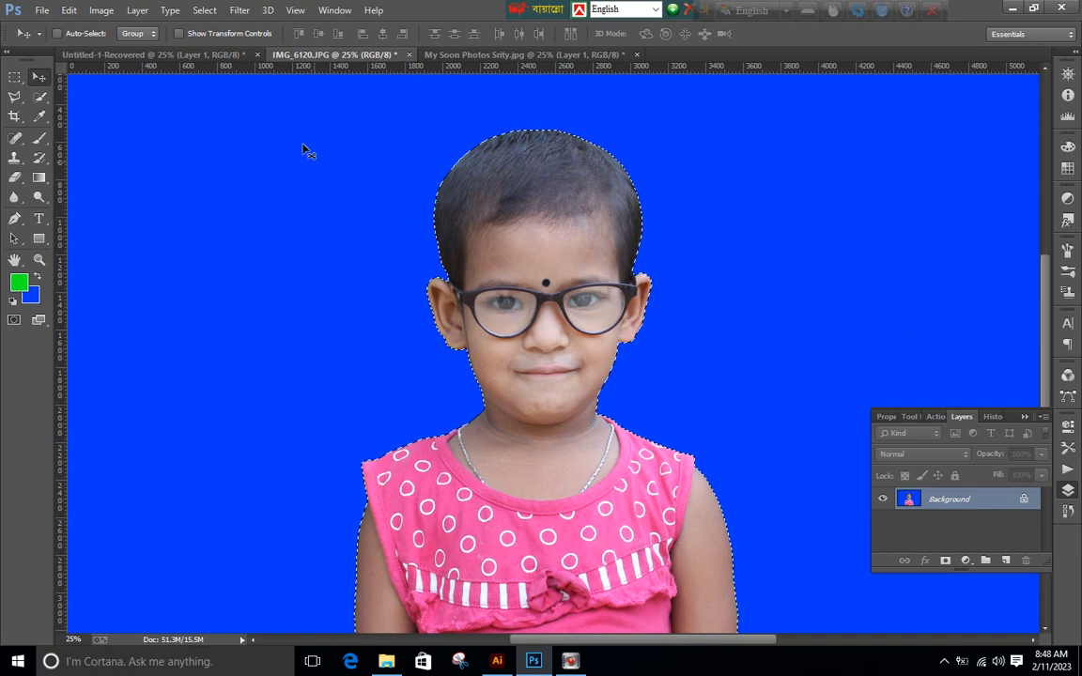
Feather the selection around the child with a radius of 20 pixels
left_click(249, 13)
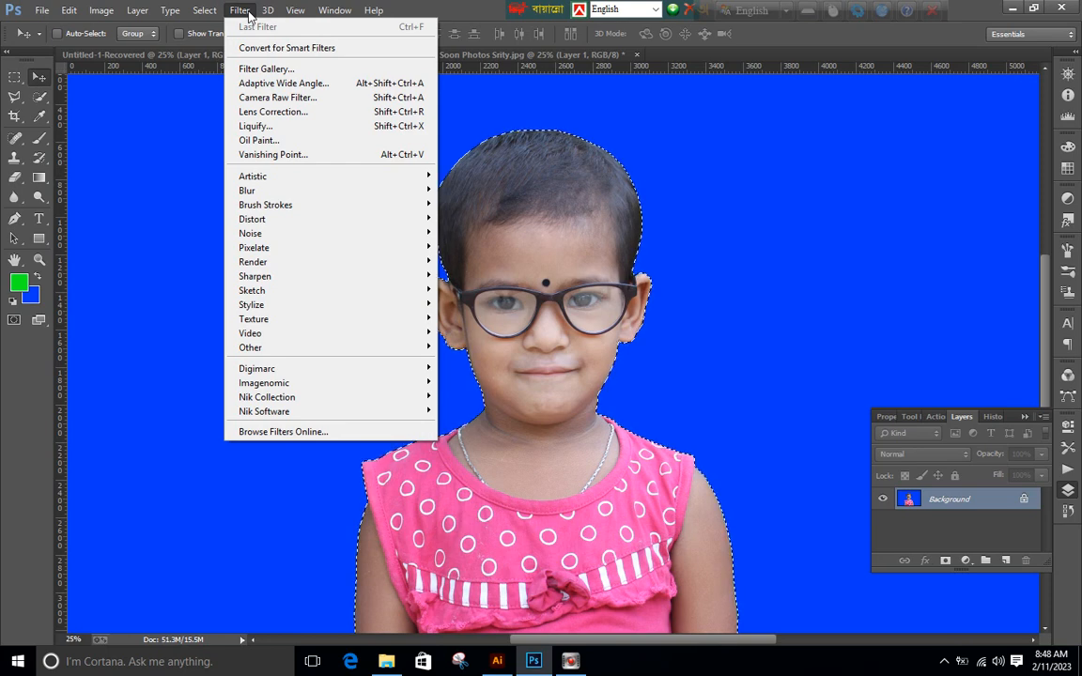
mouse_move(126, 11)
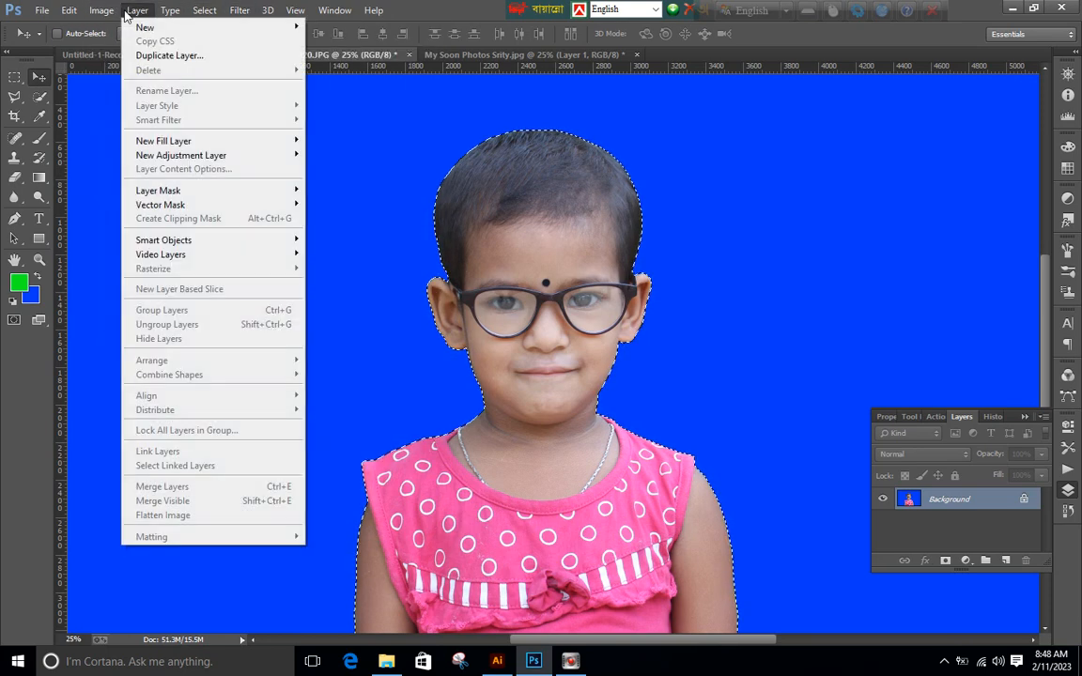
mouse_move(246, 13)
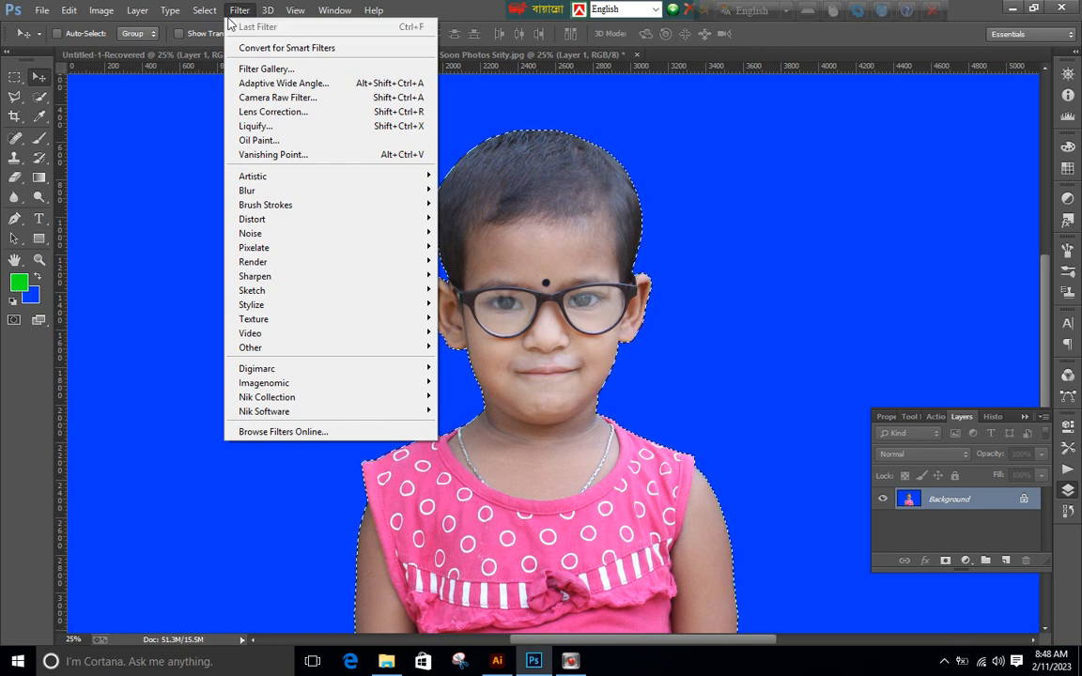
mouse_move(207, 24)
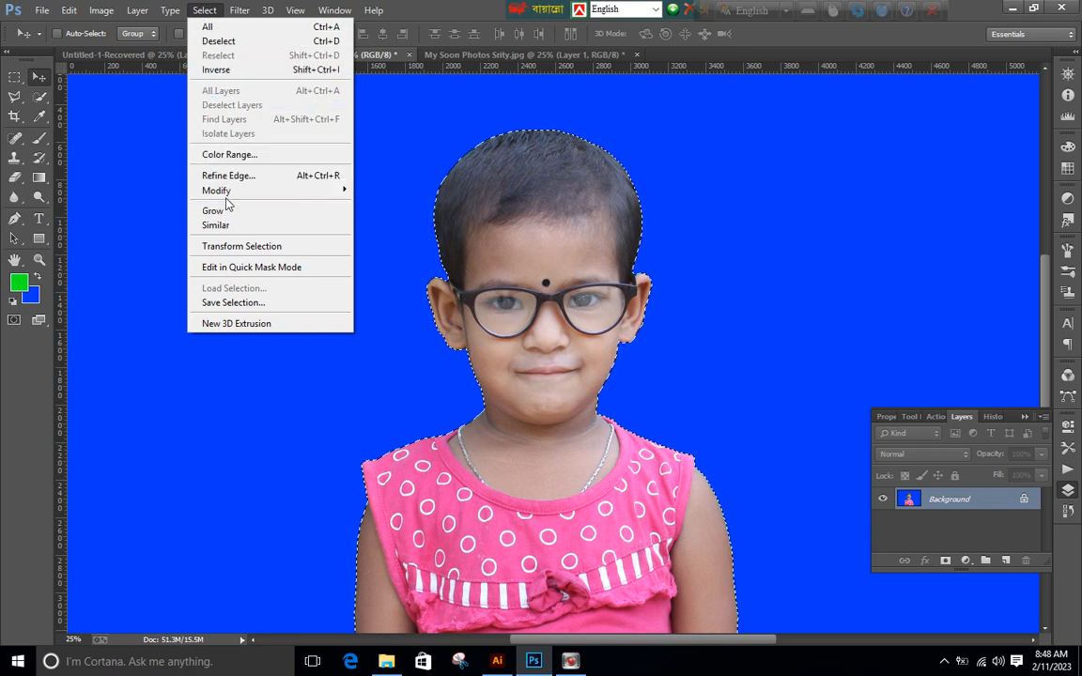
mouse_move(226, 194)
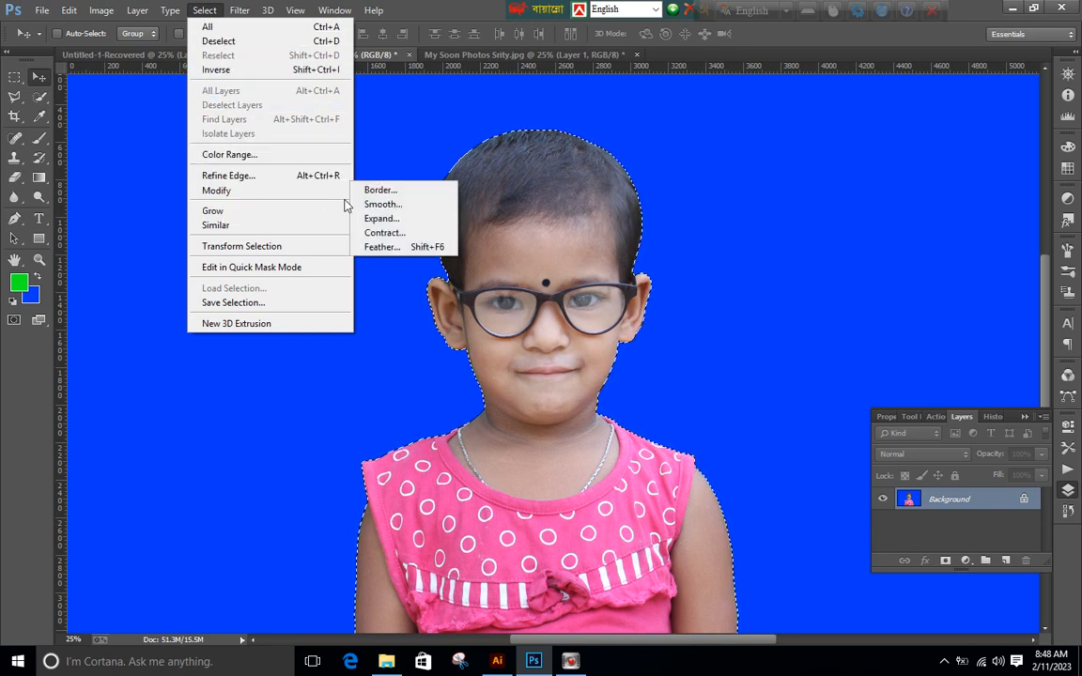
left_click(409, 248)
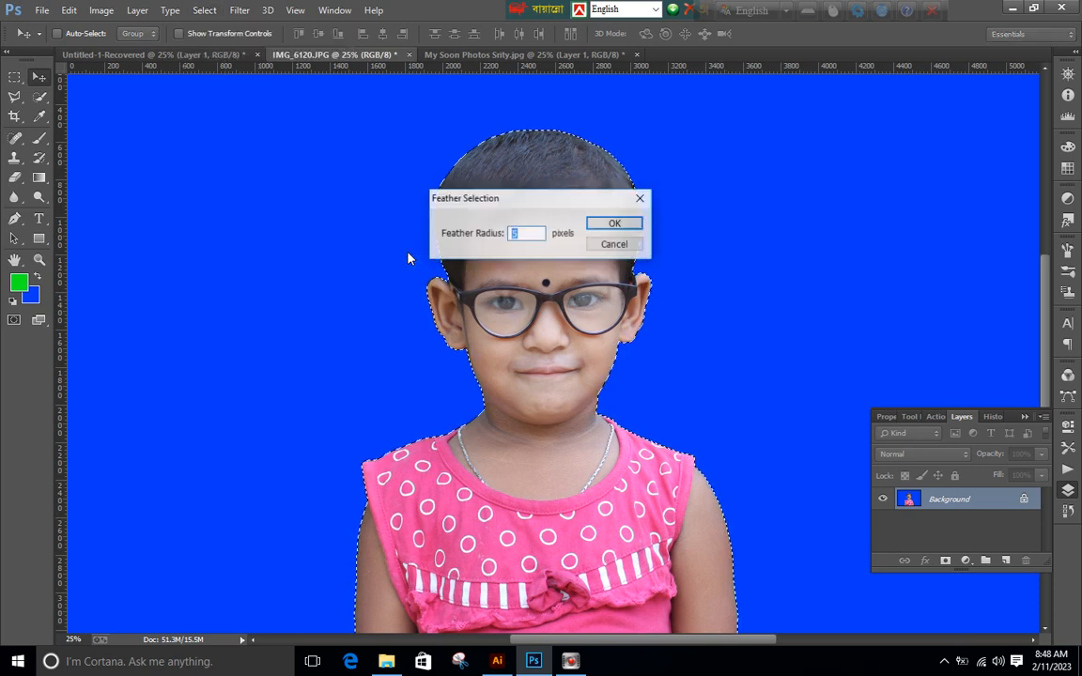
type("20")
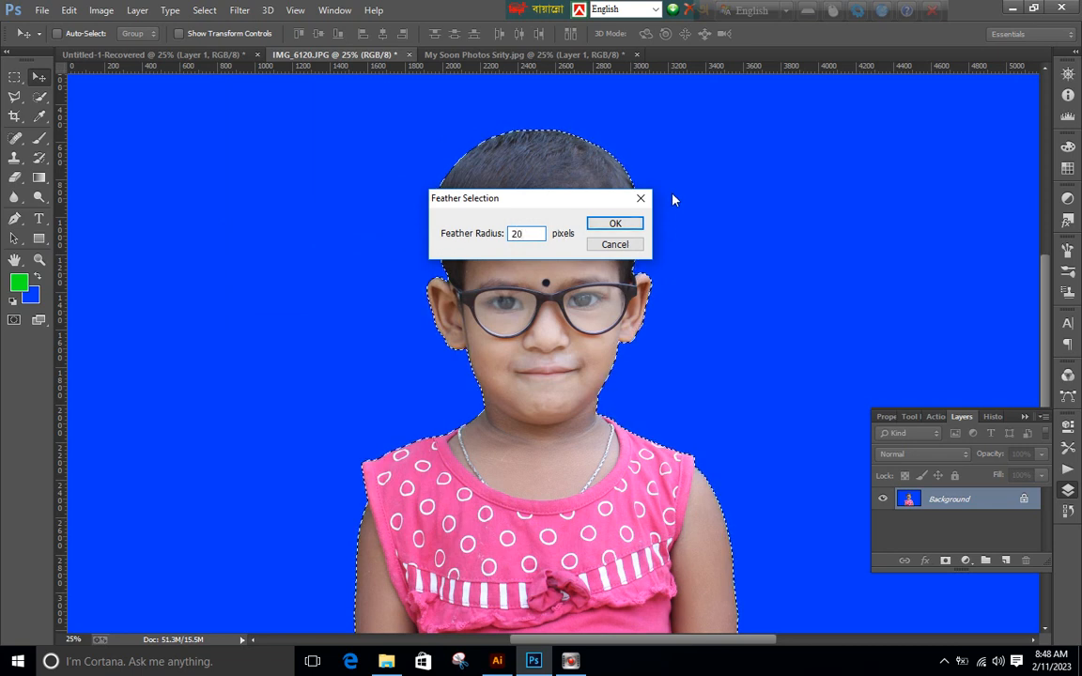
left_click(617, 224)
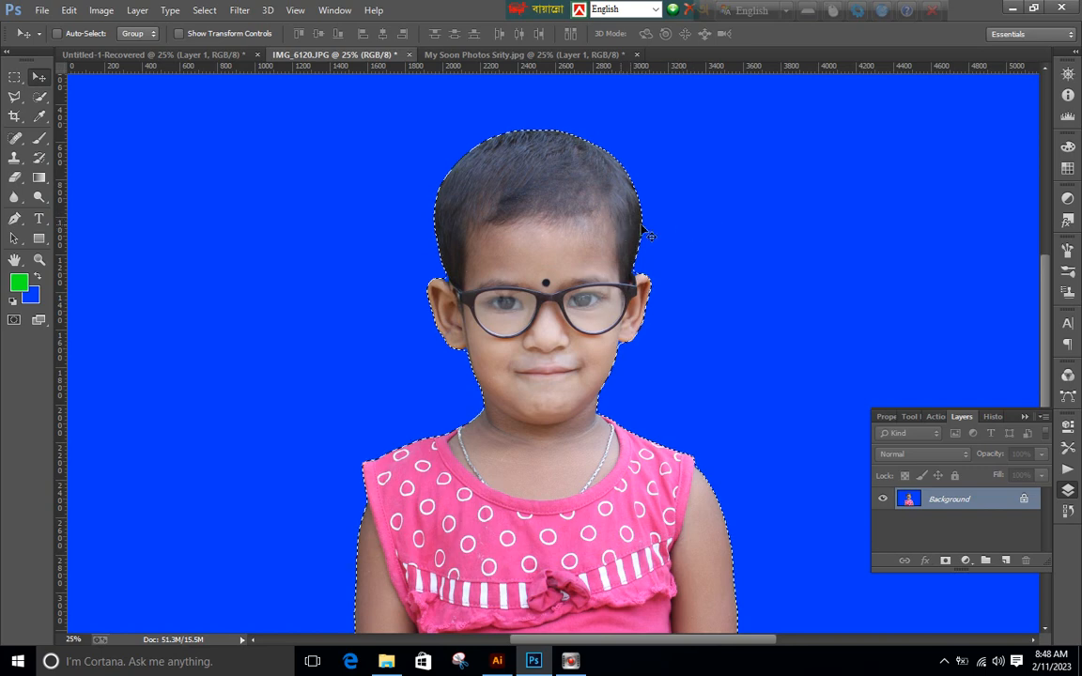
Fill the feathered selection using Content-Aware contents, Normal mode and 100% opacity
scroll(651, 247, "down", 3)
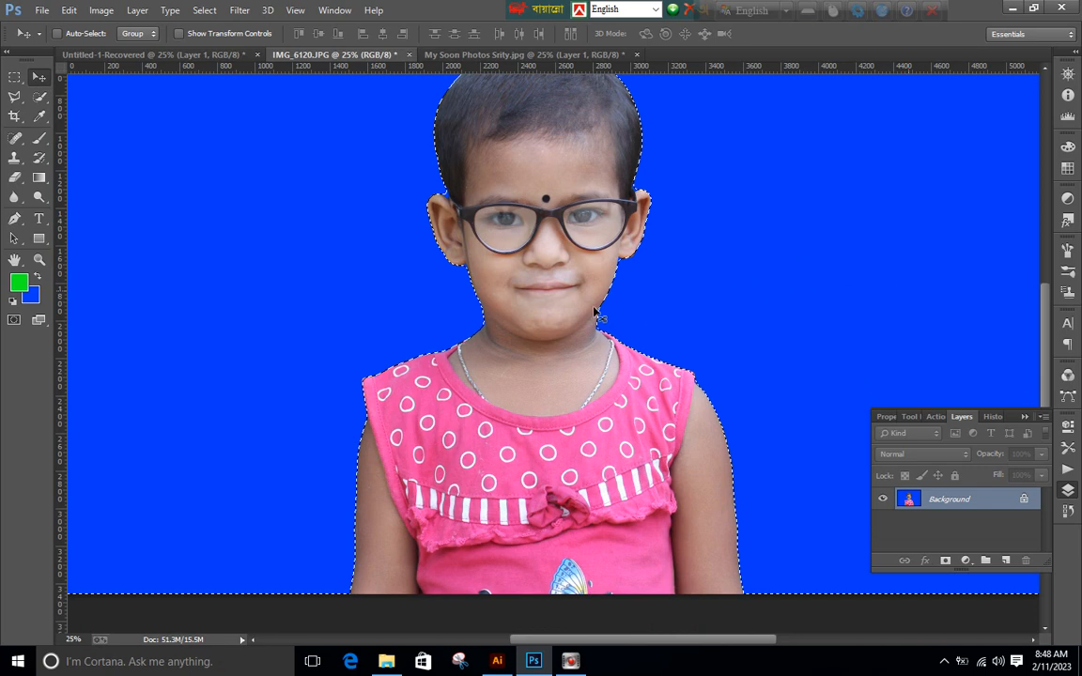
key("shift+F5")
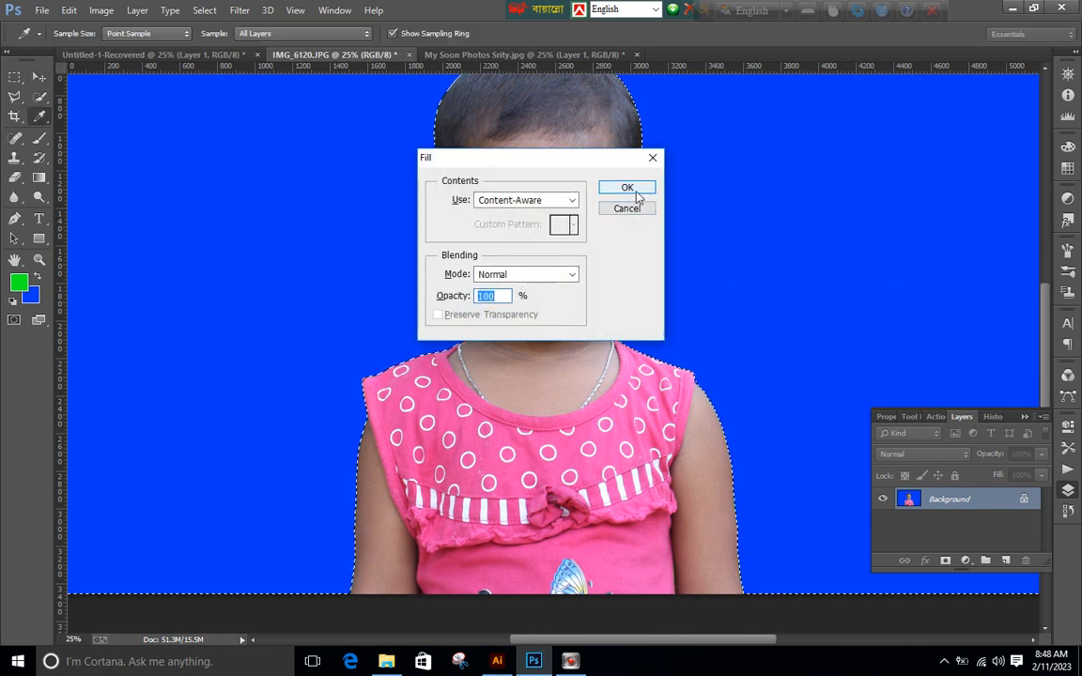
left_click(636, 193)
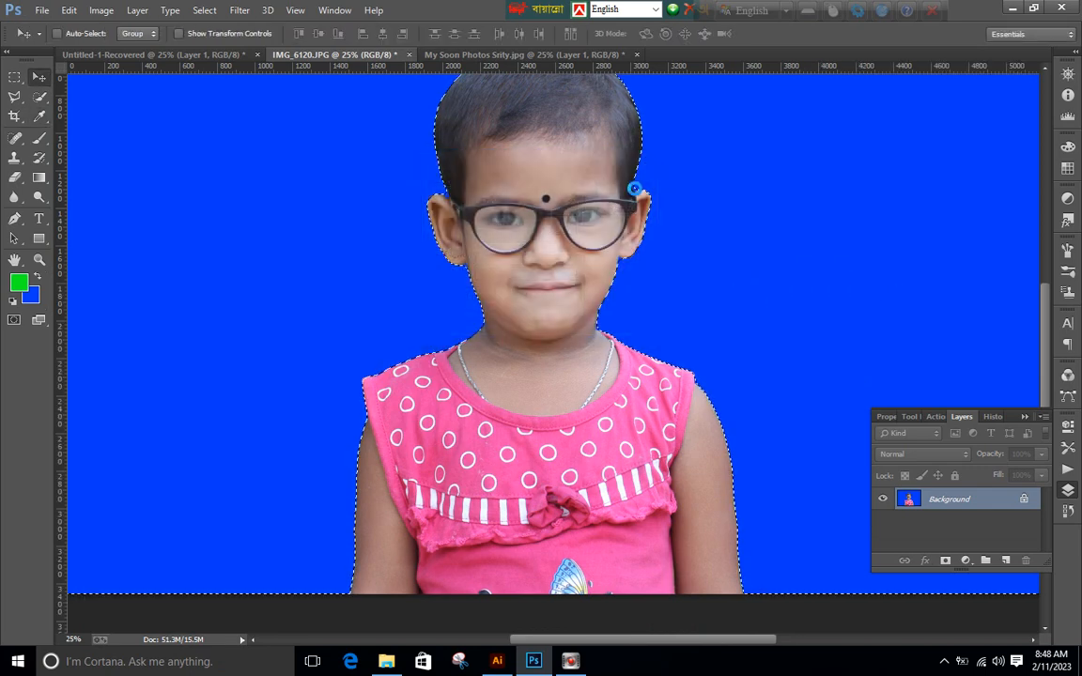